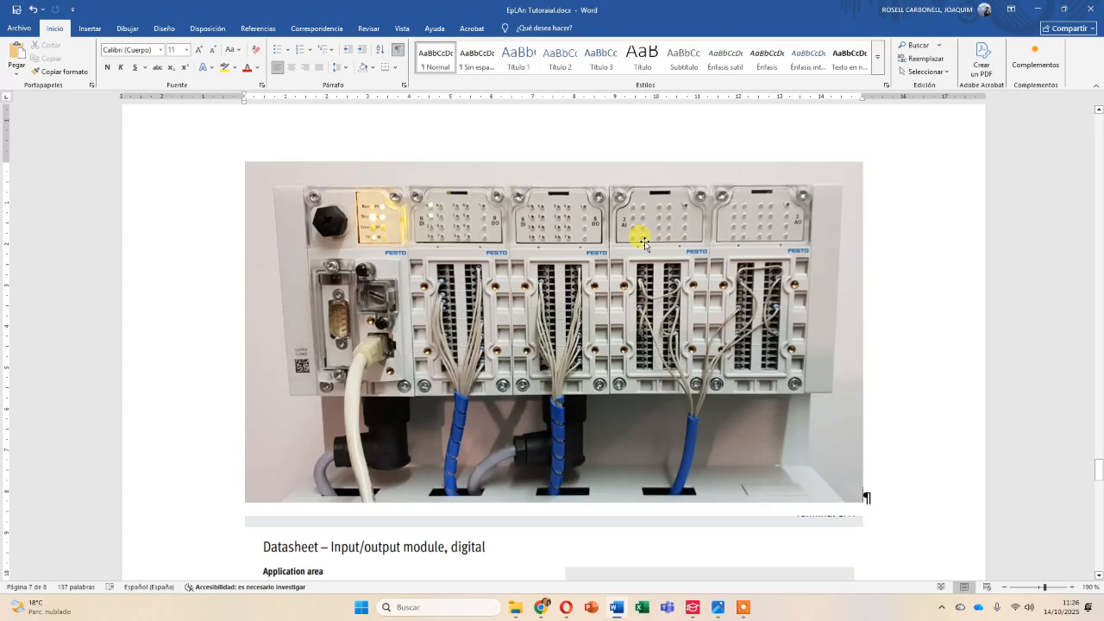
Review the digital input/output module datasheet, including the connection block part numbers and the CPX-AB-8-KL-4POL pin assignment.
{"action": "scroll", "coordinate": [676, 244], "scroll_direction": "down", "scroll_amount": 8}
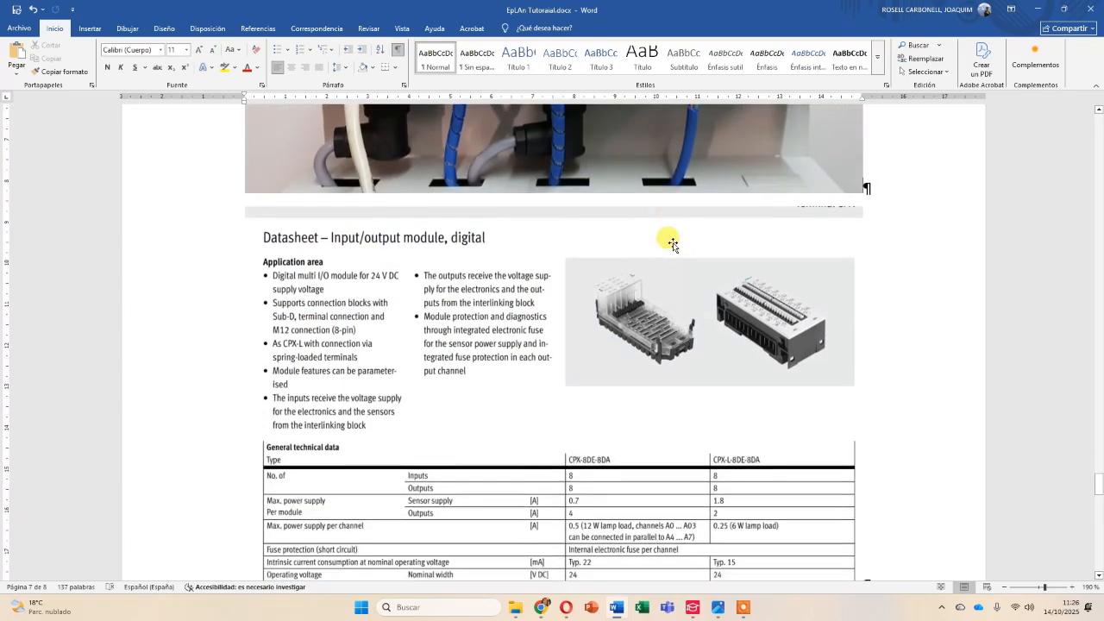
{"action": "scroll", "coordinate": [675, 244], "scroll_direction": "down", "scroll_amount": 3}
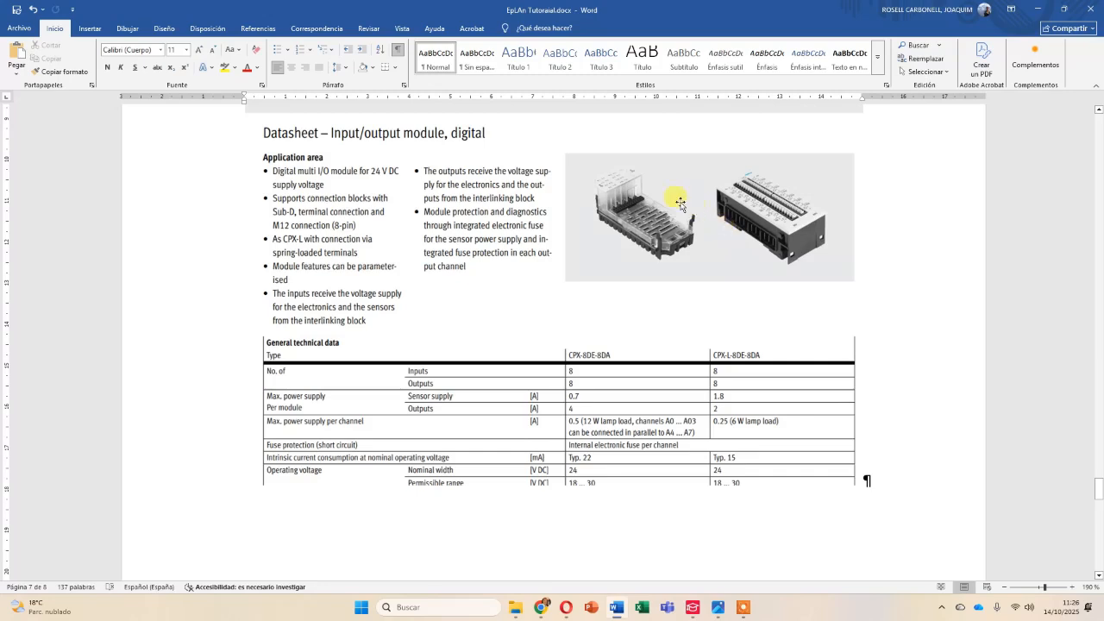
{"action": "scroll", "coordinate": [674, 195], "scroll_direction": "down", "scroll_amount": 8}
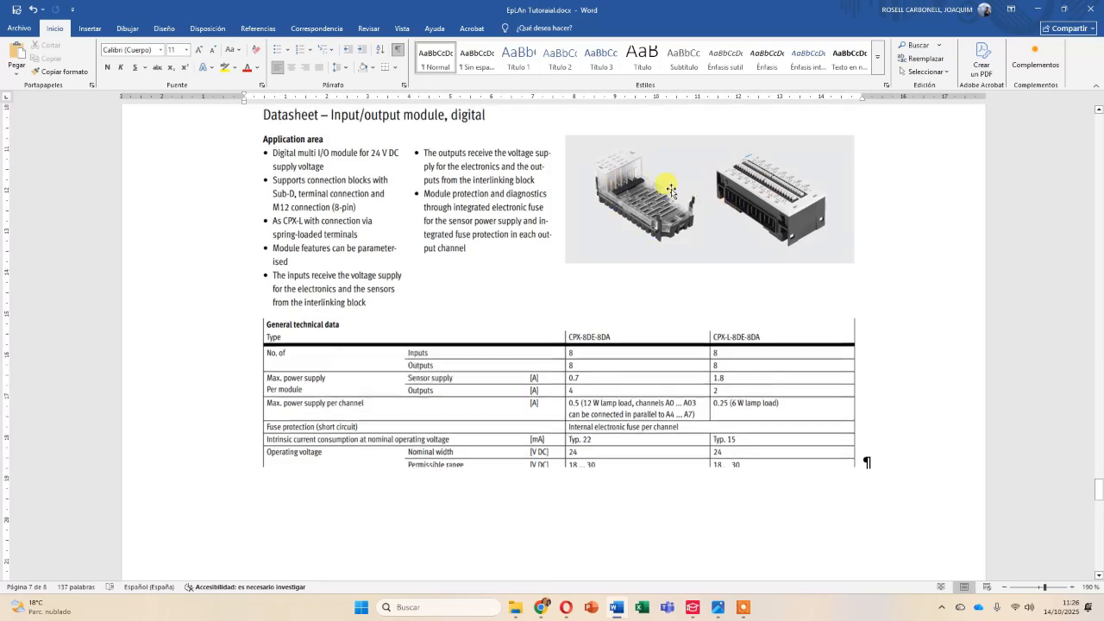
{"action": "scroll", "coordinate": [669, 187], "scroll_direction": "down", "scroll_amount": 6}
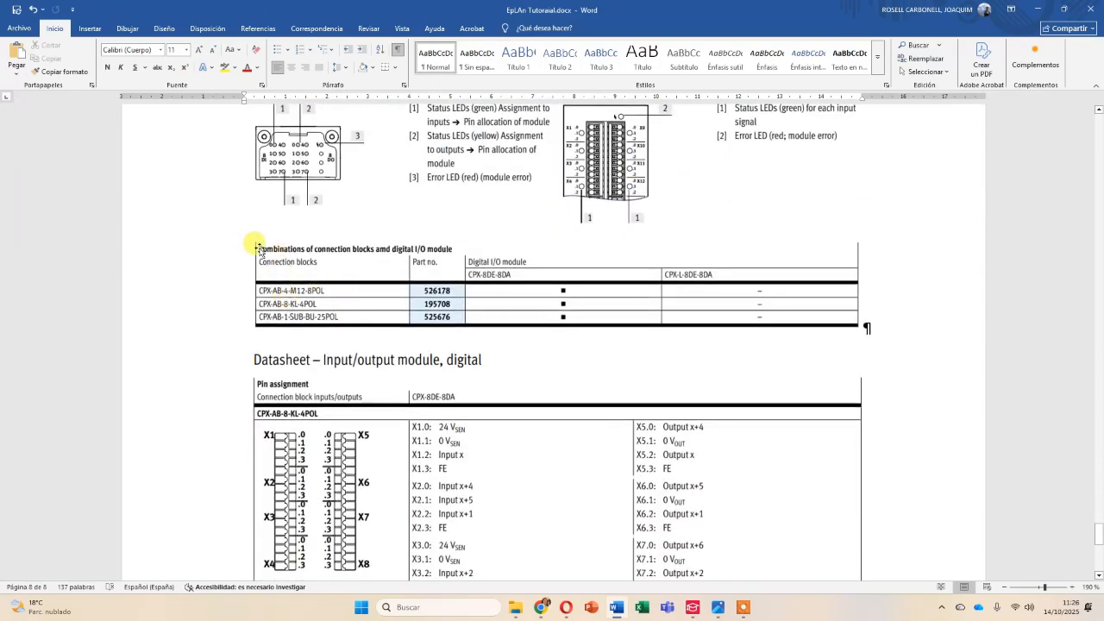
{"action": "scroll", "coordinate": [564, 247], "scroll_direction": "down", "scroll_amount": 10}
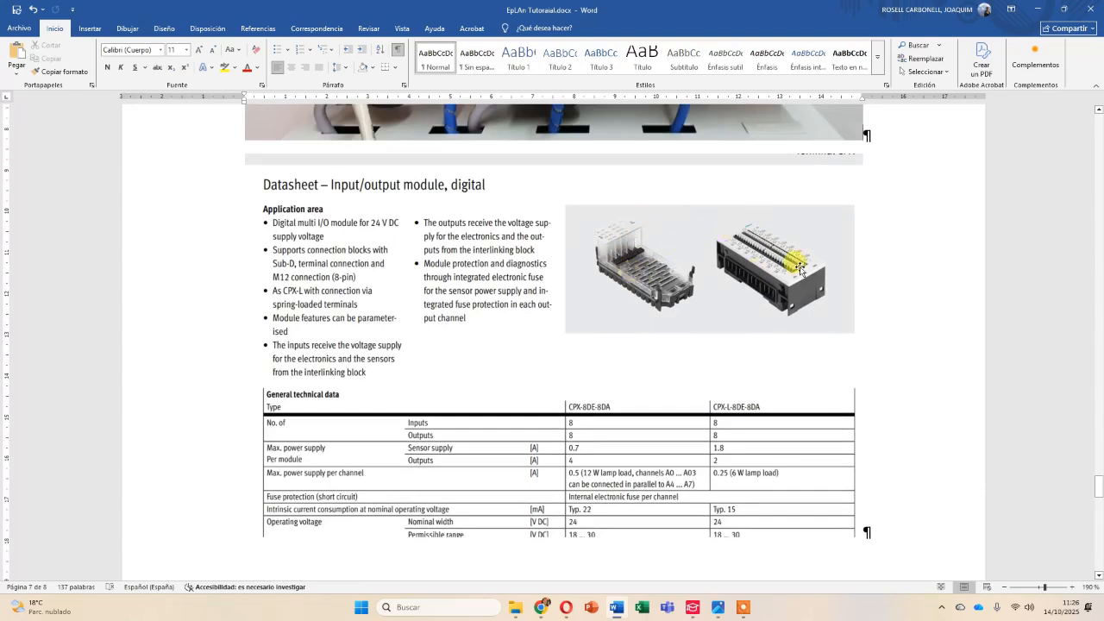
{"action": "scroll", "coordinate": [633, 236], "scroll_direction": "up", "scroll_amount": 10}
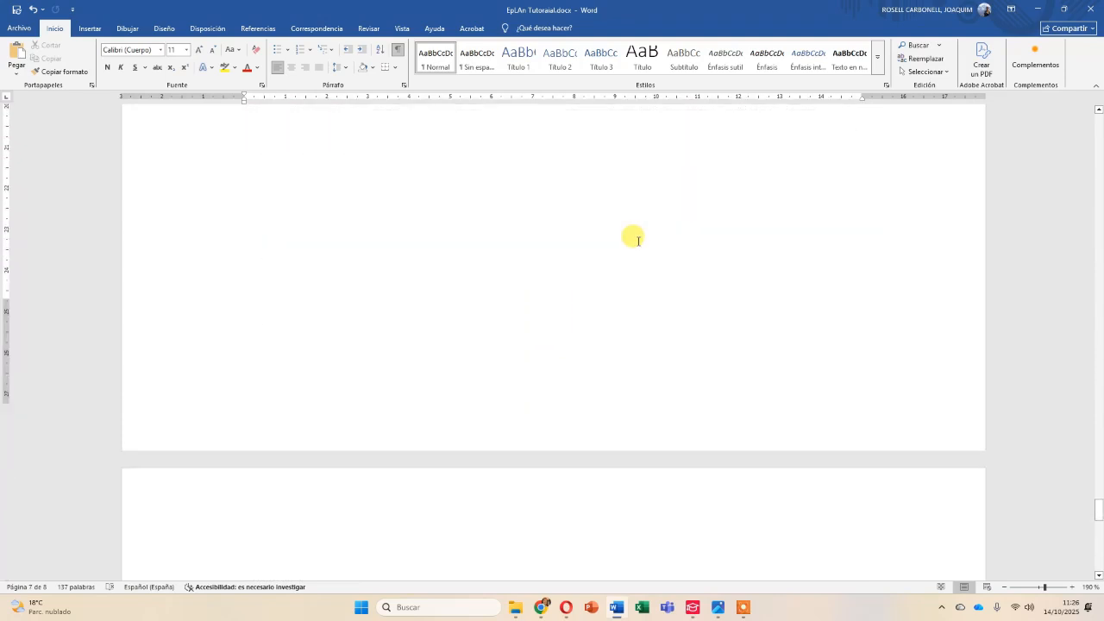
{"action": "scroll", "coordinate": [573, 235], "scroll_direction": "down", "scroll_amount": 3}
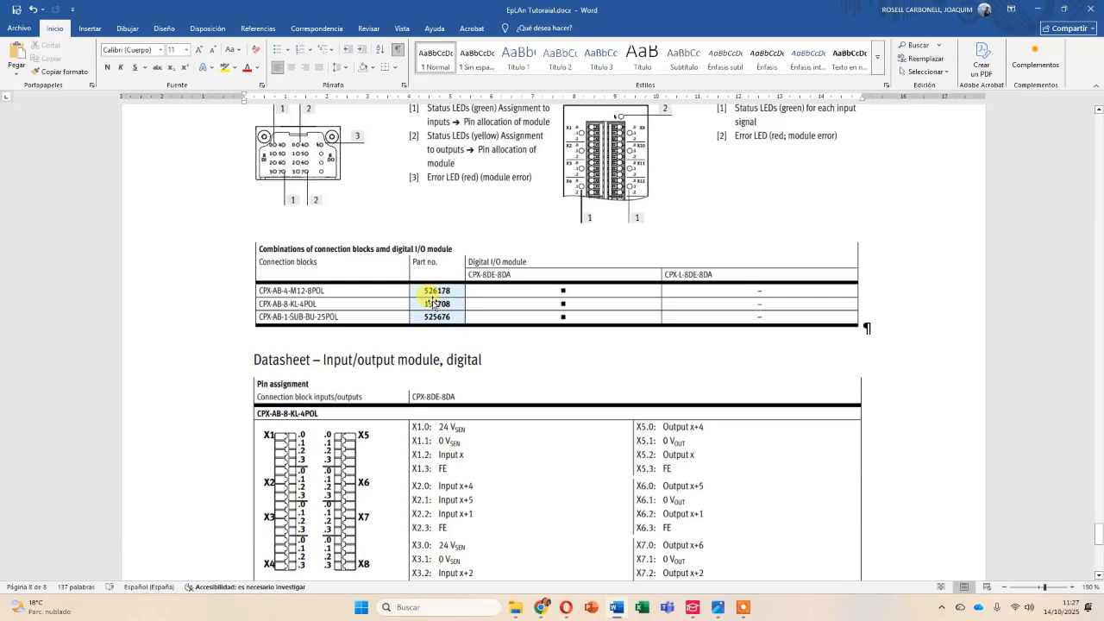
Switch to Eplan and delete the Omron digital inputs PLC box from the Digital Inputs page.
{"action": "key", "text": "alt+Tab"}
{"action": "key", "text": "alt+Tab"}
{"action": "key", "text": "alt+Tab"}
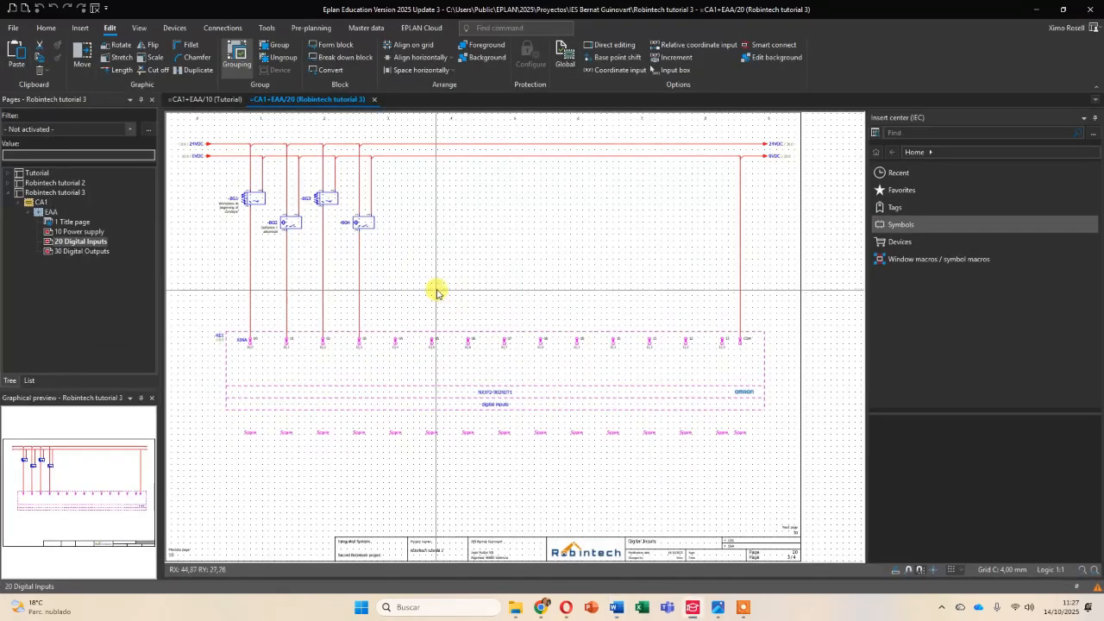
{"action": "left_click", "coordinate": [477, 332]}
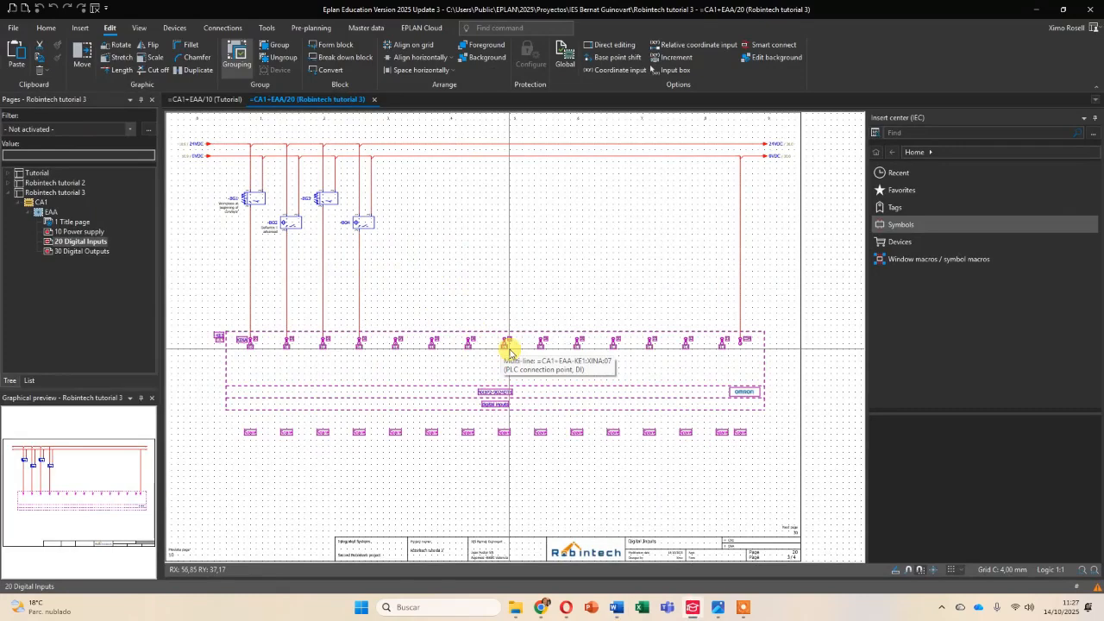
{"action": "left_click", "coordinate": [515, 422]}
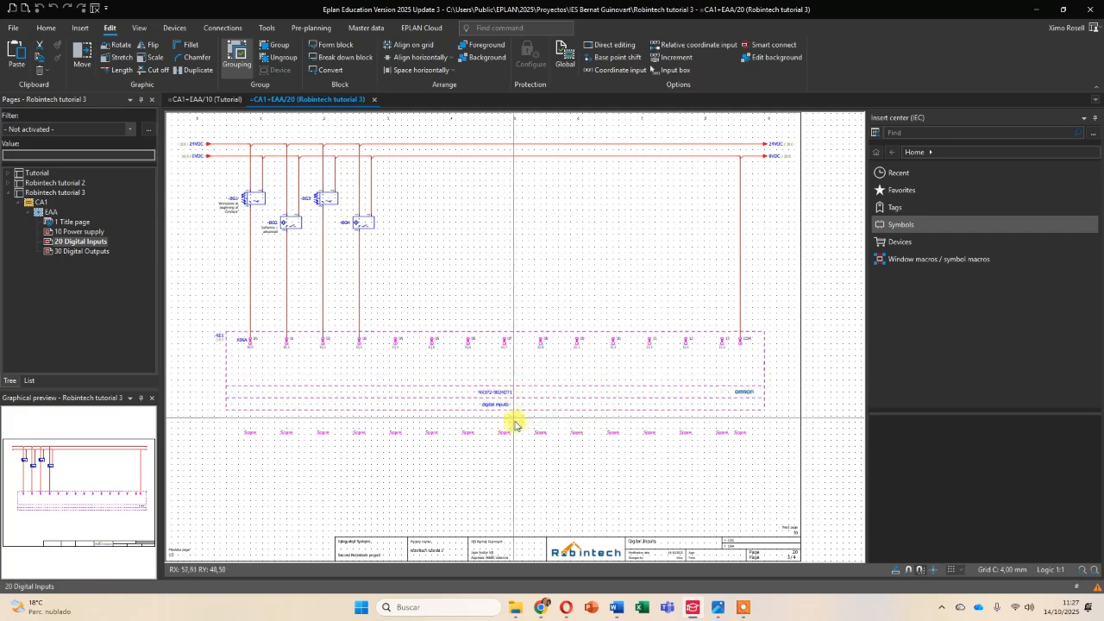
{"action": "left_click", "coordinate": [495, 394]}
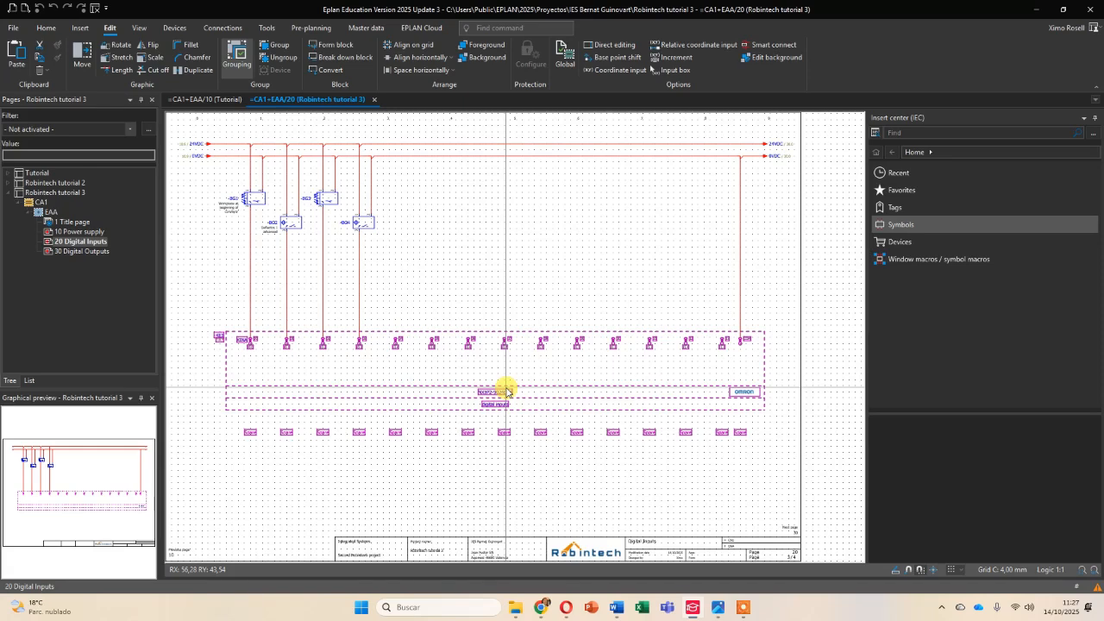
{"action": "left_click", "coordinate": [431, 338]}
{"action": "key", "text": "Delete"}
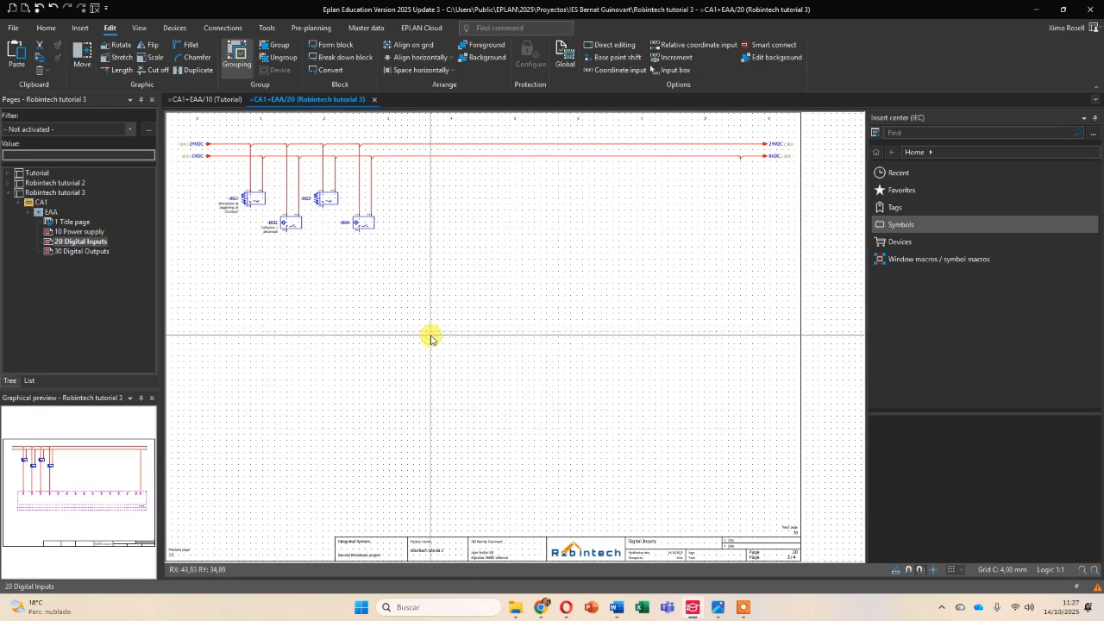
Open the Eplan Data Portal and search for part number 195708 from the datasheet.
{"action": "left_click", "coordinate": [366, 29]}
{"action": "left_click", "coordinate": [420, 27]}
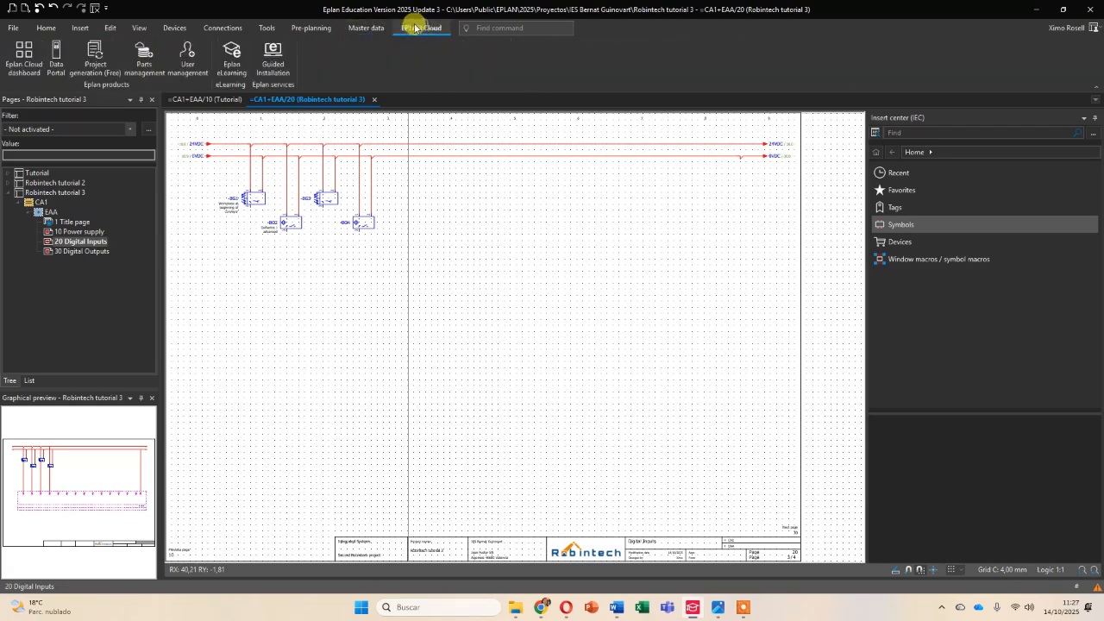
{"action": "left_click", "coordinate": [56, 50]}
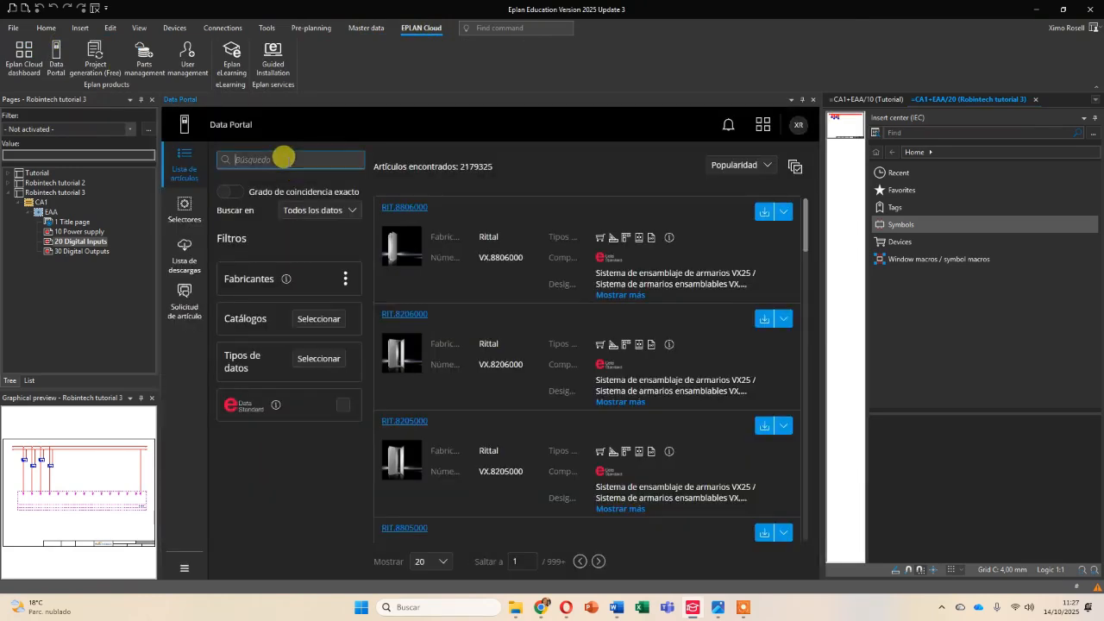
{"action": "key", "text": "alt+Tab"}
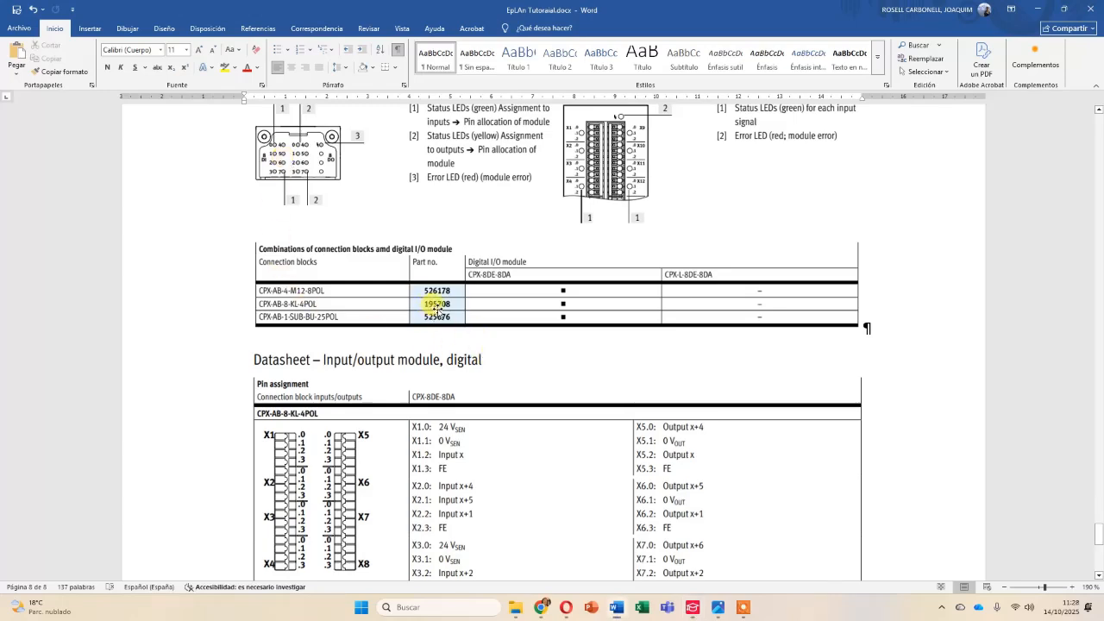
{"action": "key", "text": "alt+Tab"}
{"action": "left_click", "coordinate": [252, 159]}
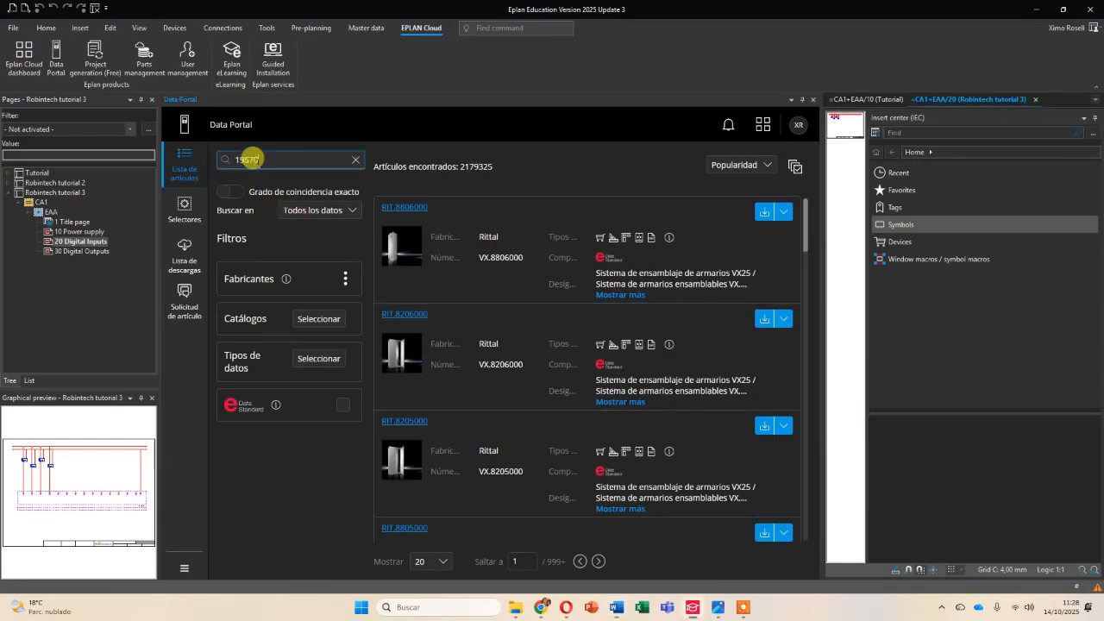
{"action": "key", "text": "Return"}
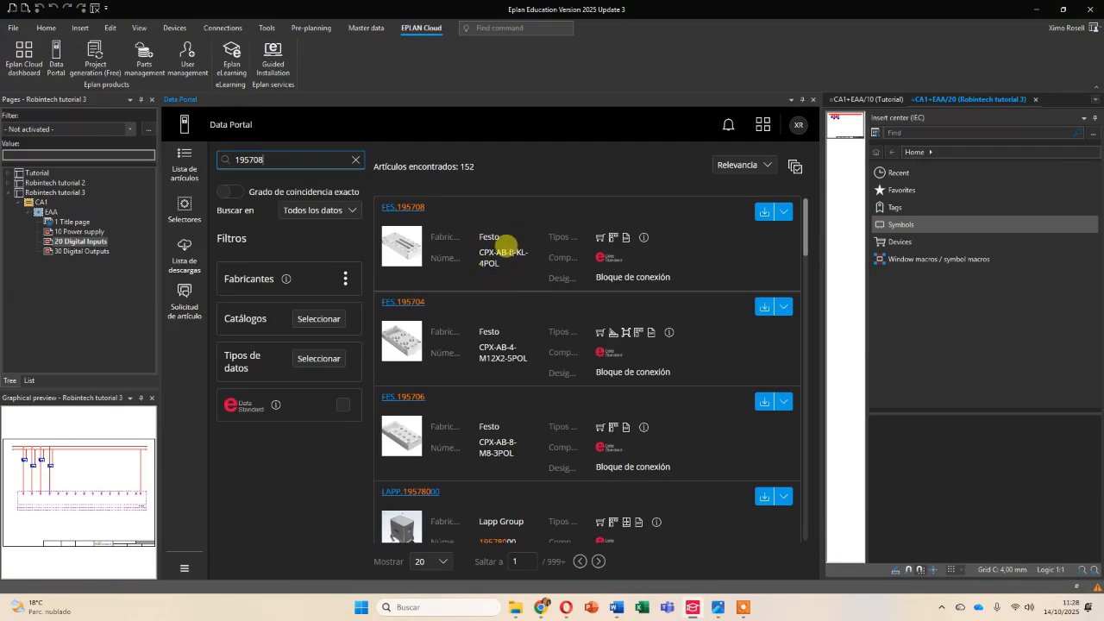
Import the Festo part FES.195708 with the import type that adds only new part data, and close the Data Portal.
{"action": "left_click", "coordinate": [413, 208]}
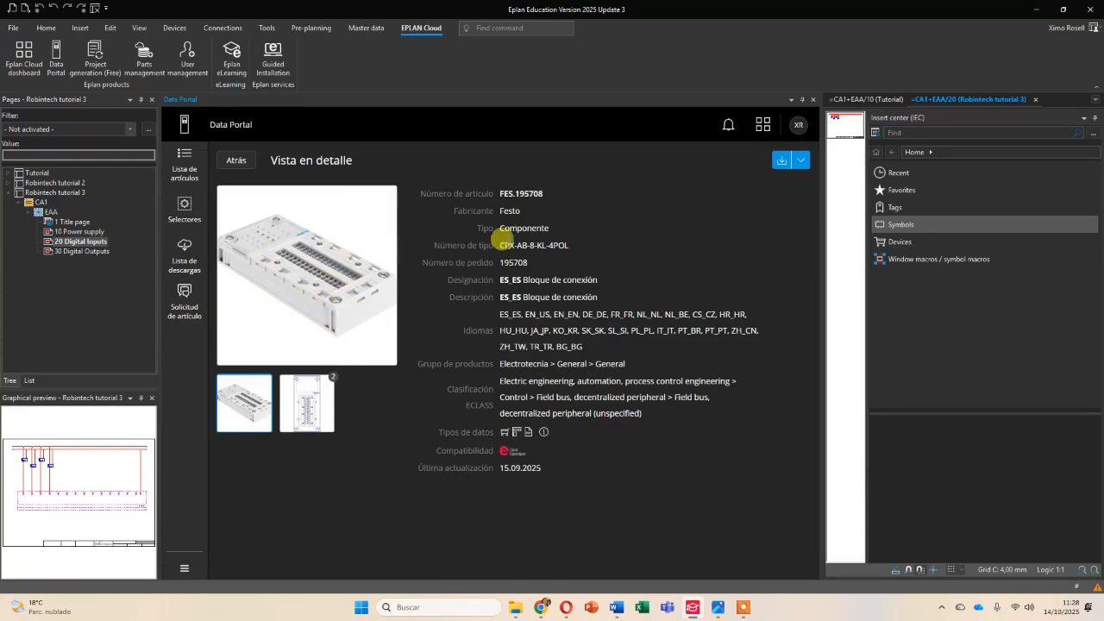
{"action": "left_click", "coordinate": [780, 162]}
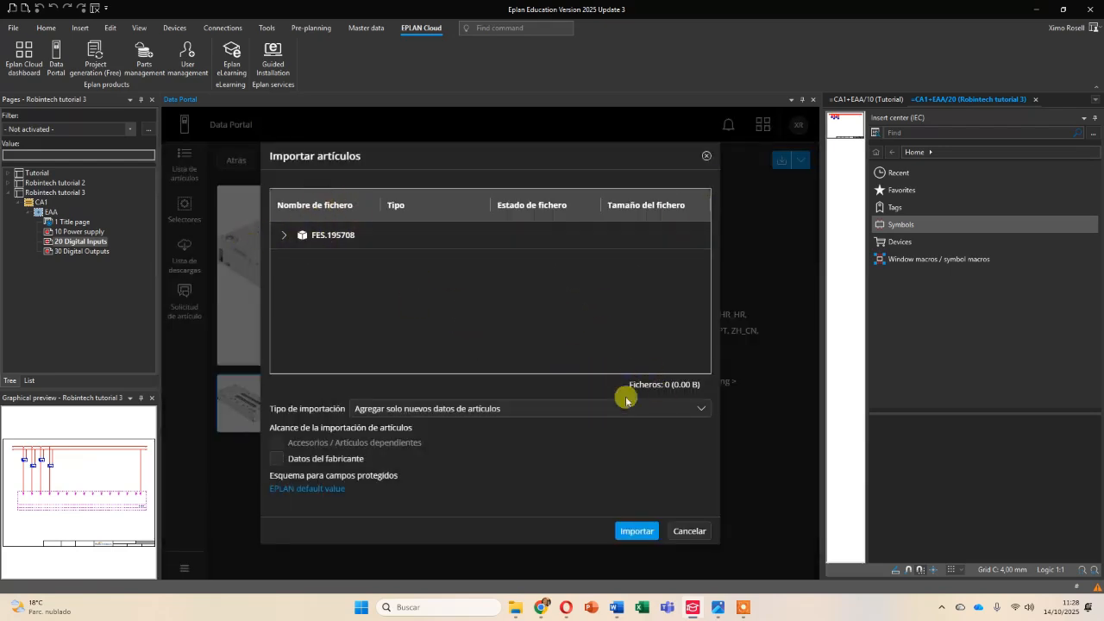
{"action": "left_click", "coordinate": [637, 530]}
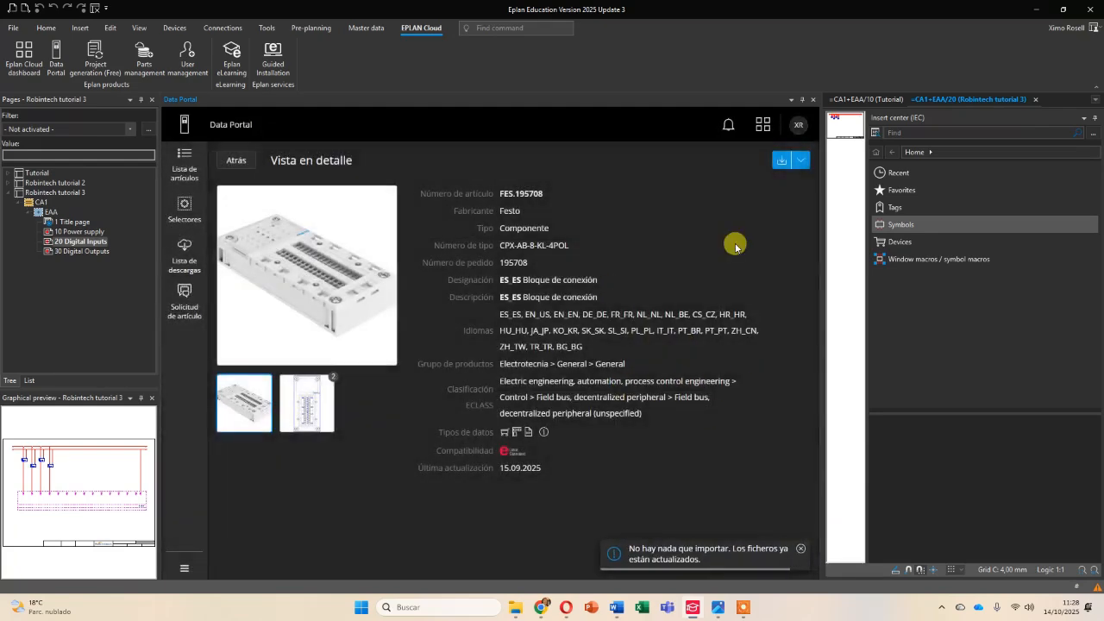
{"action": "left_click", "coordinate": [811, 100]}
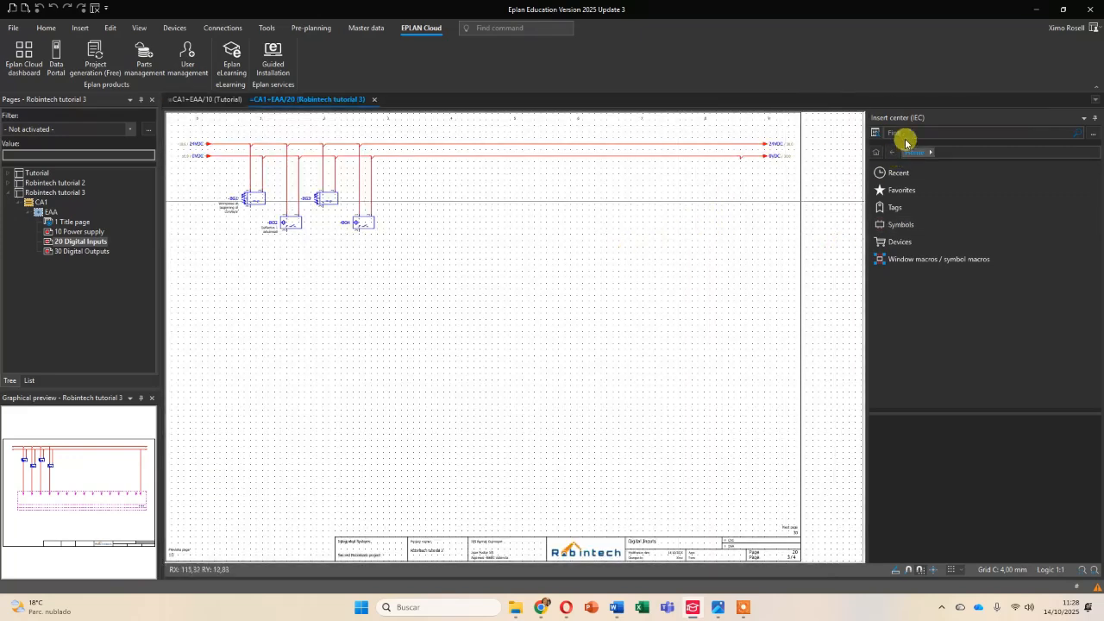
Search the Insert center for 195708 and select the FES.195708 device.
{"action": "left_click", "coordinate": [899, 131]}
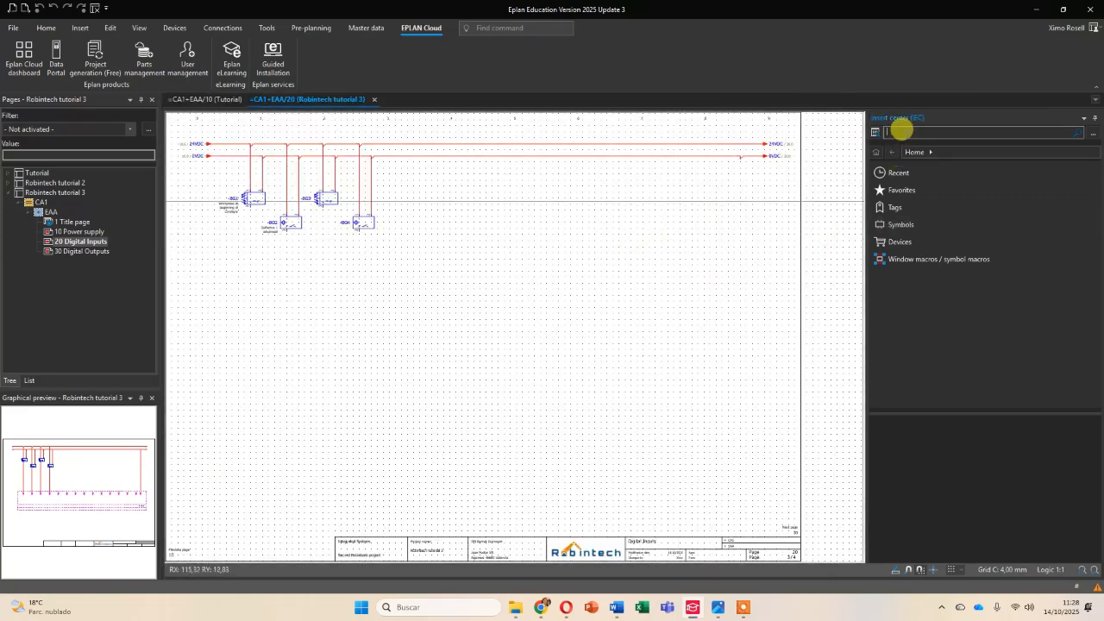
{"action": "key", "text": "alt+Tab"}
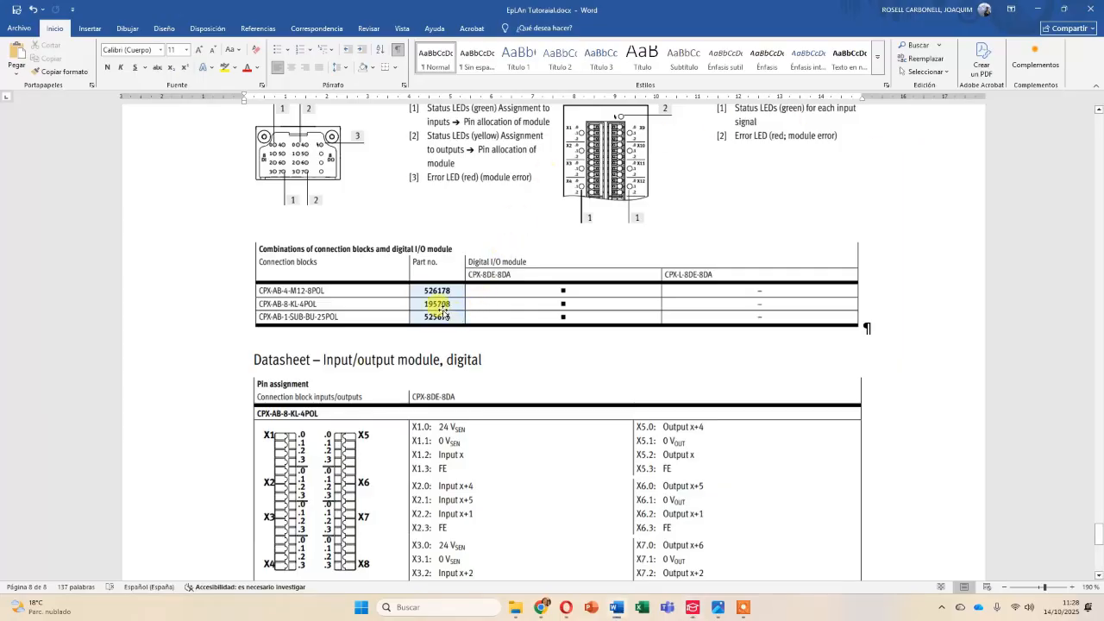
{"action": "key", "text": "alt+Tab"}
{"action": "left_click", "coordinate": [931, 132]}
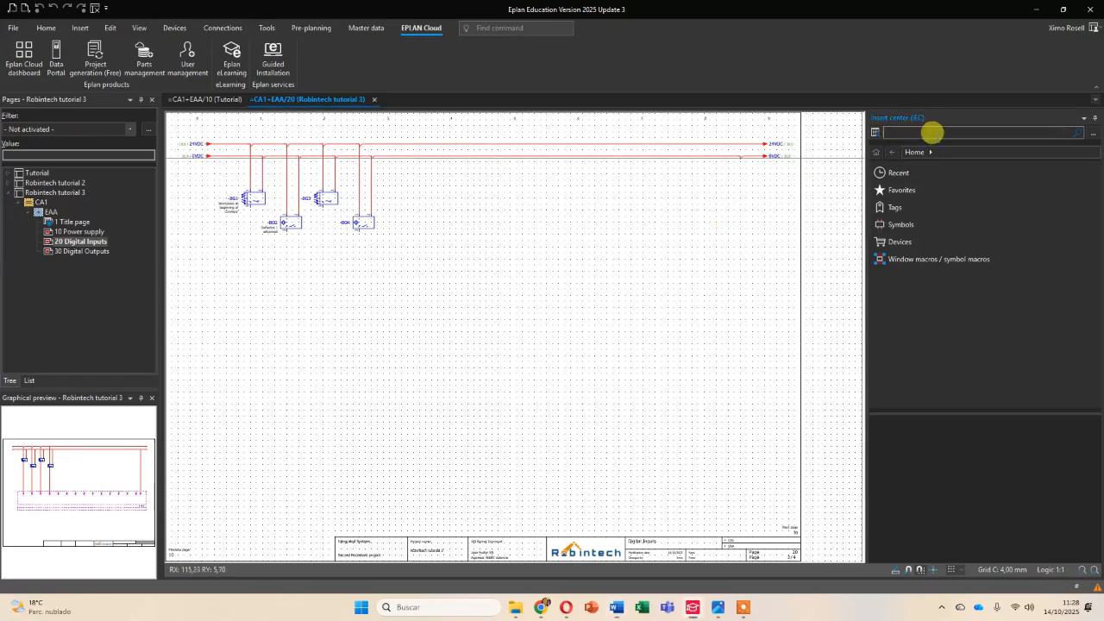
{"action": "type", "text": "195708"}
{"action": "key", "text": "Return"}
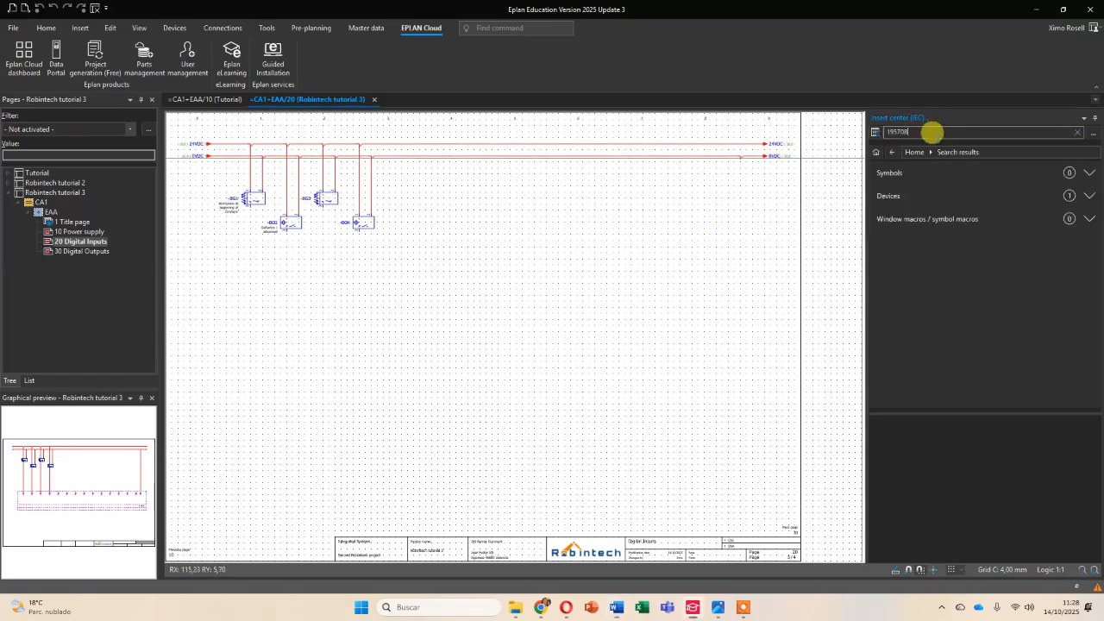
{"action": "left_click", "coordinate": [1090, 197]}
{"action": "left_click", "coordinate": [884, 259]}
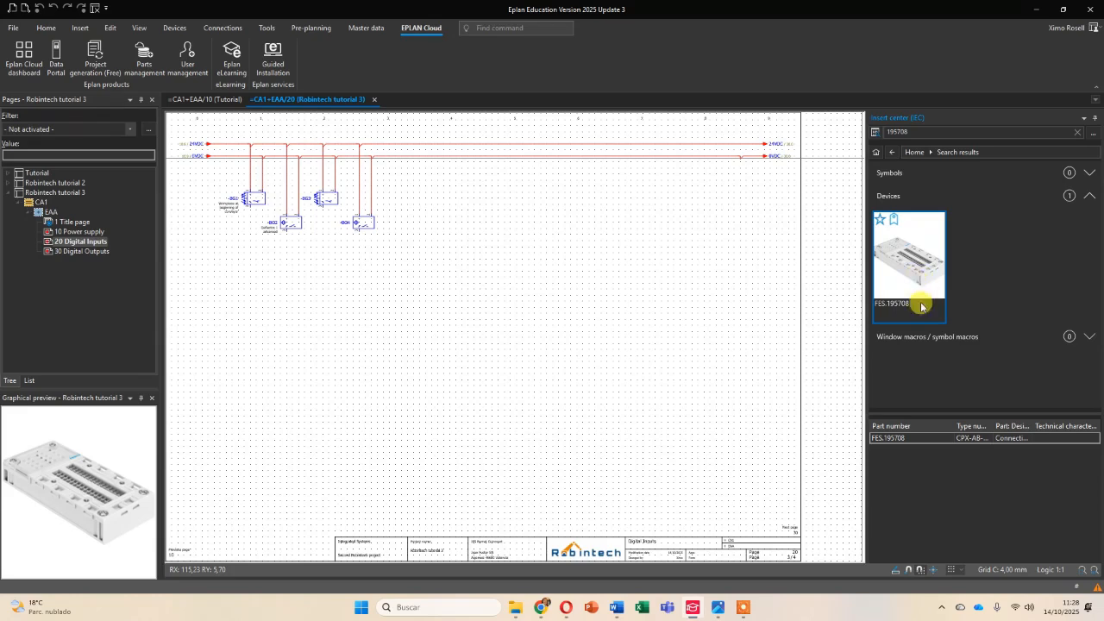
Insert FES.195708 on the page using macro selection and load CPX-AB-8-KL-4POL.ems from the FESTO folder.
{"action": "left_click_drag", "start_coordinate": [917, 276], "coordinate": [488, 358]}
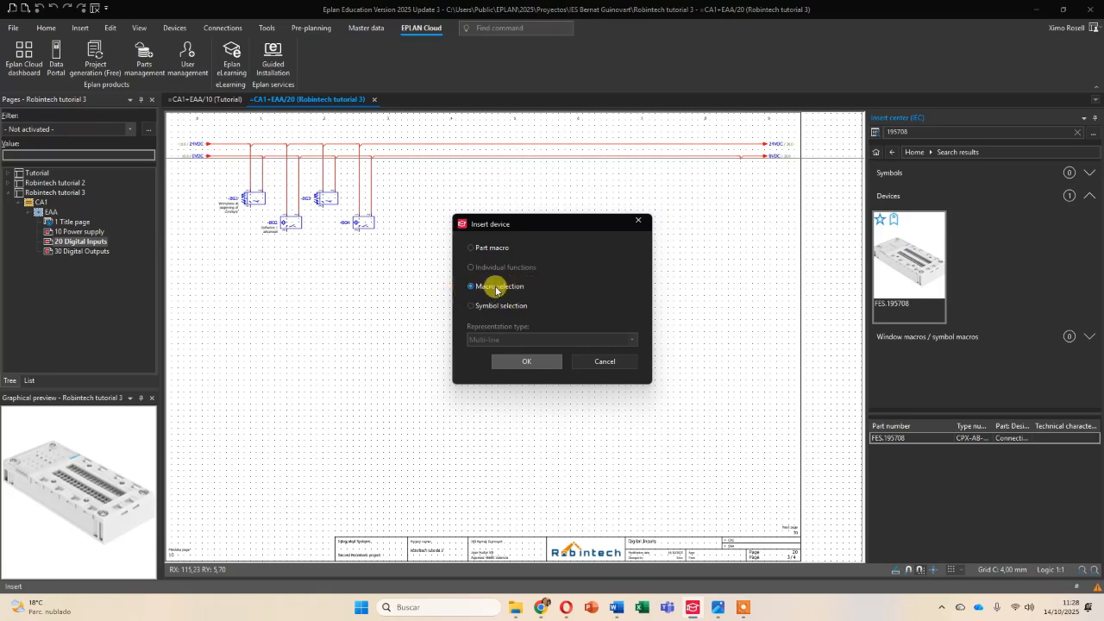
{"action": "left_click", "coordinate": [526, 362]}
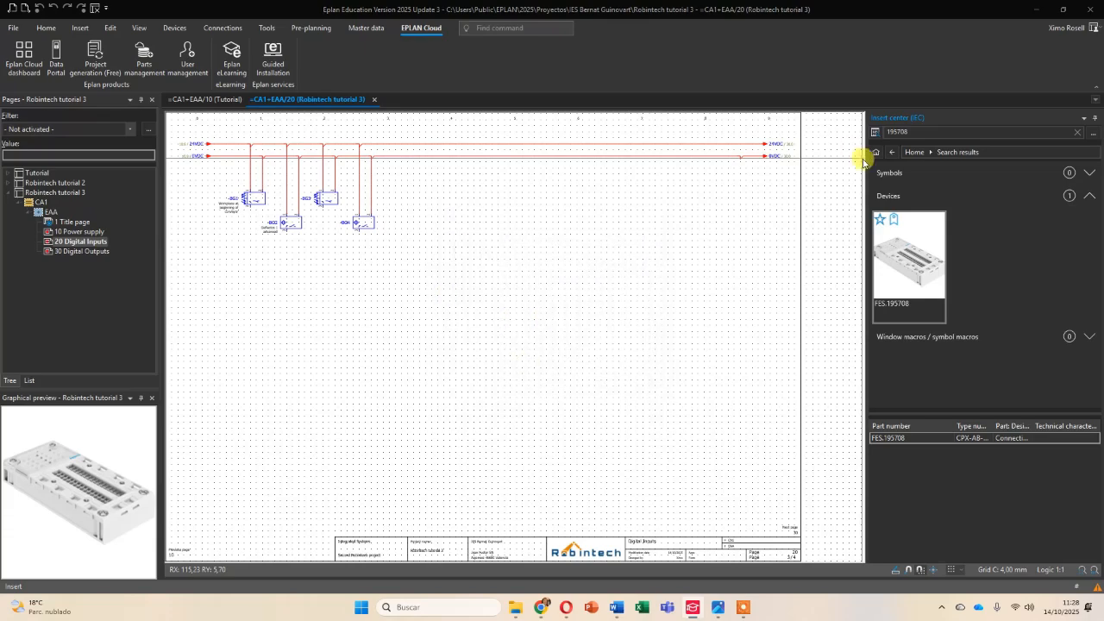
{"action": "left_click", "coordinate": [593, 175]}
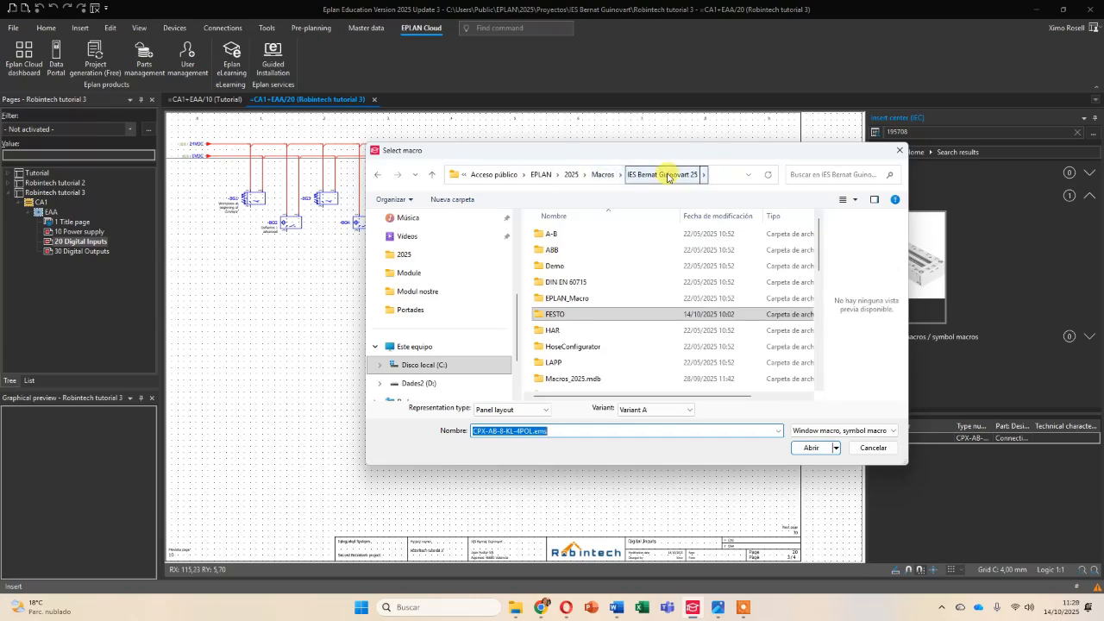
{"action": "double_click", "coordinate": [558, 316]}
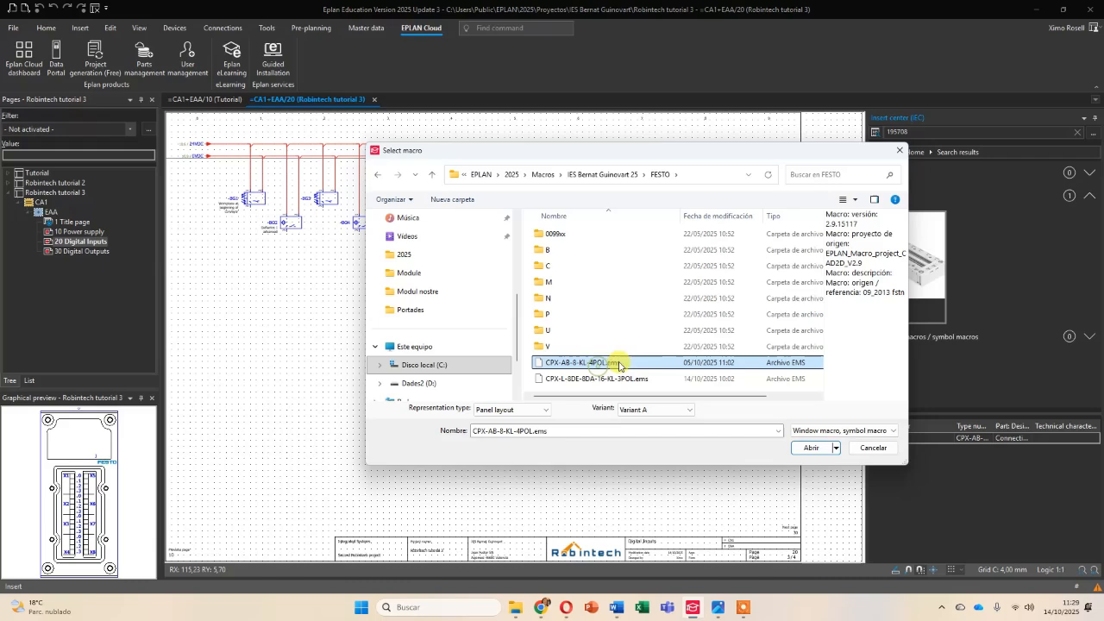
{"action": "left_click", "coordinate": [575, 366]}
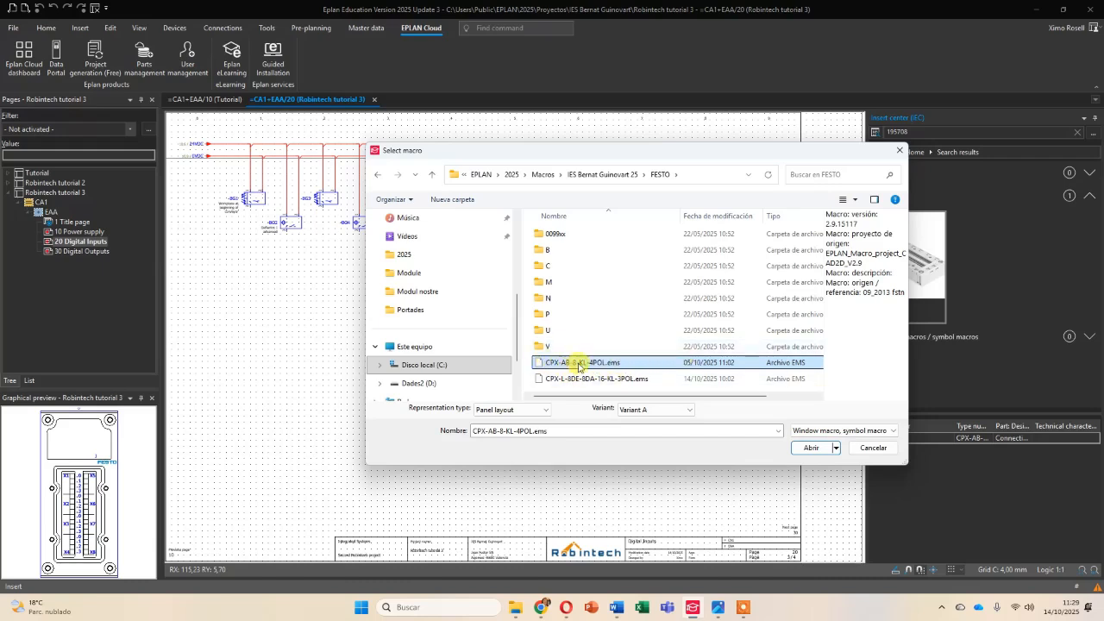
{"action": "left_click", "coordinate": [813, 451]}
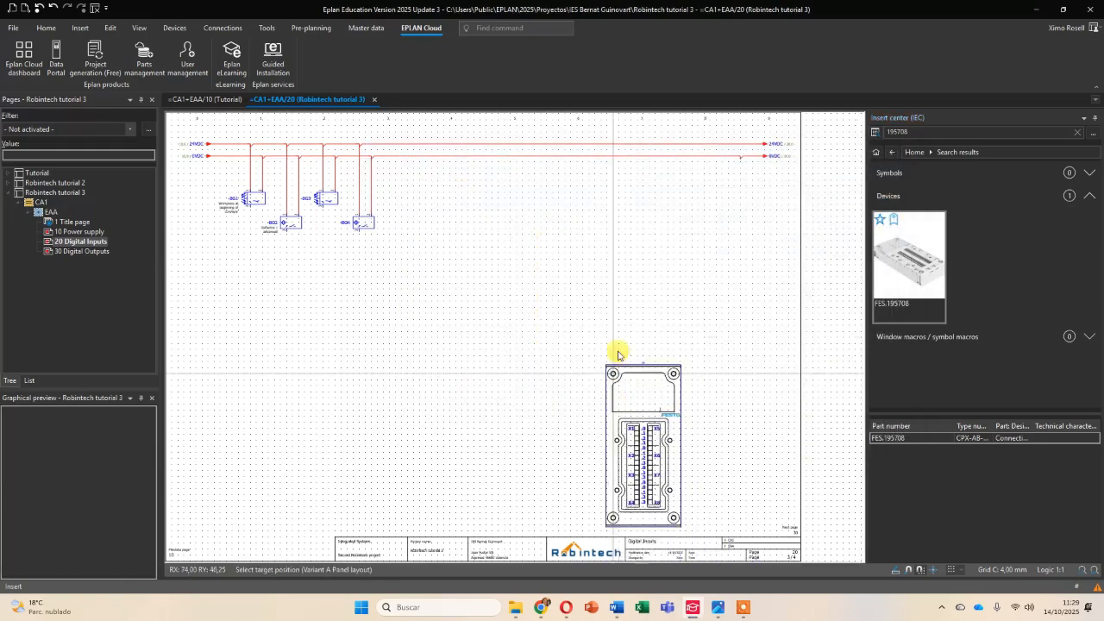
Place the connection block's panel layout below the 0VDC line near the page's right edge, using Number with Identifier + counter.
{"action": "left_click", "coordinate": [681, 301]}
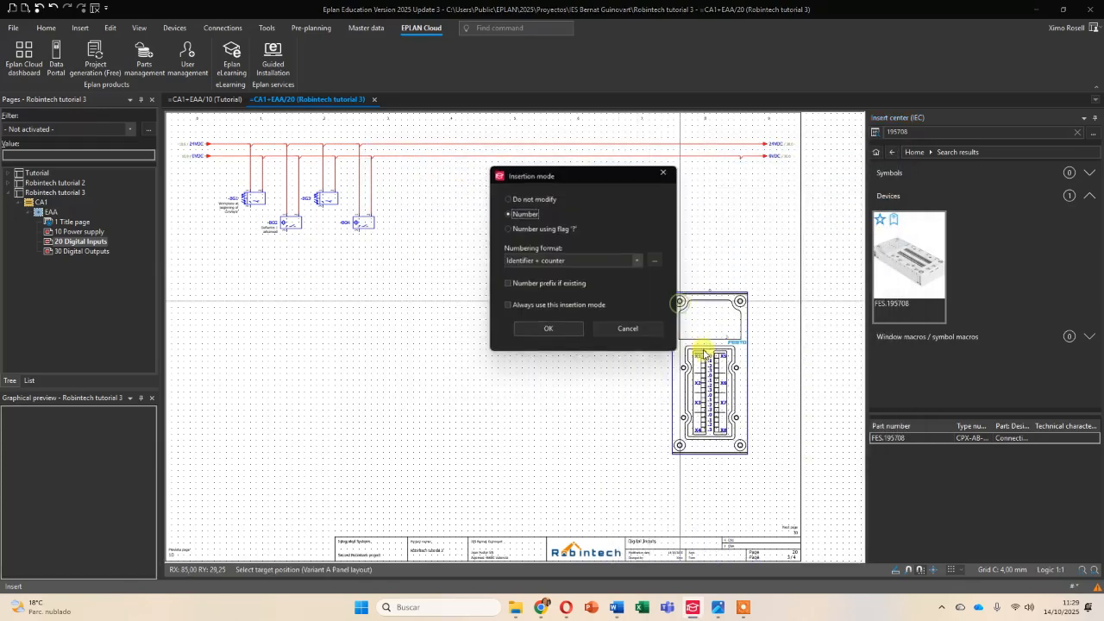
{"action": "left_click", "coordinate": [567, 336]}
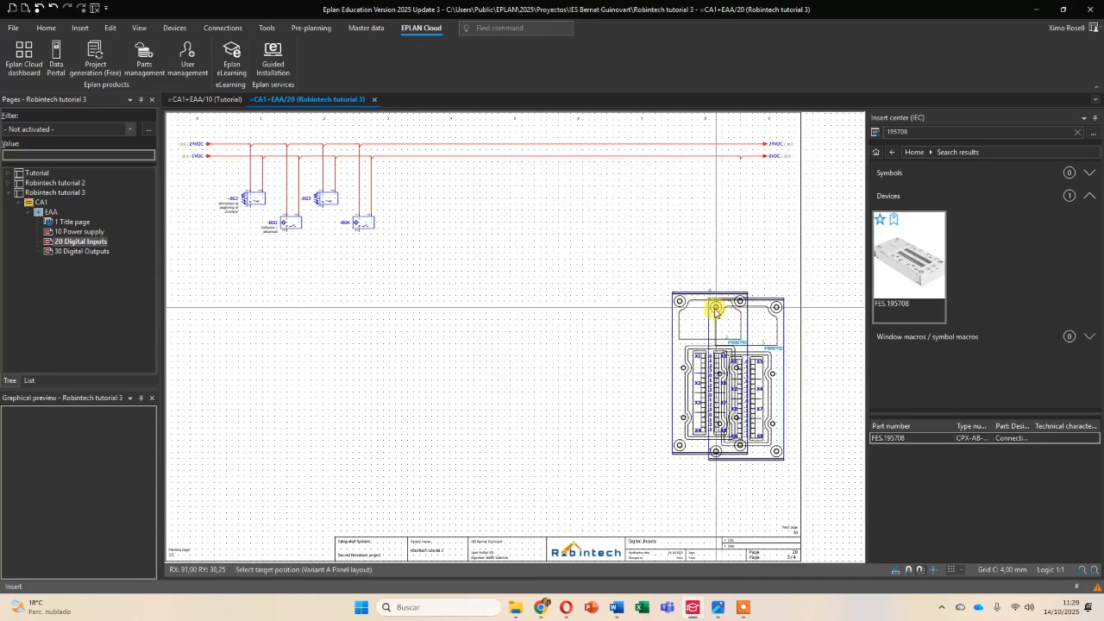
{"action": "scroll", "coordinate": [715, 361], "scroll_direction": "up", "scroll_amount": 4}
{"action": "scroll", "coordinate": [715, 353], "scroll_direction": "down", "scroll_amount": 3}
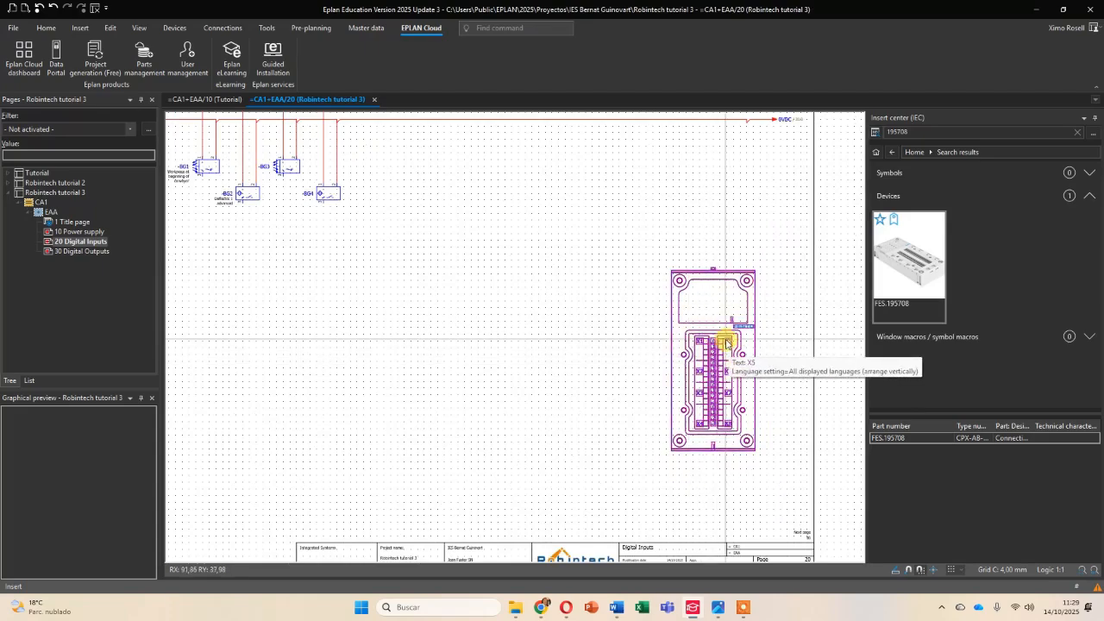
Move the connection block's panel layout slightly down and to the right, nearer the page's right edge.
{"action": "scroll", "coordinate": [726, 341], "scroll_direction": "up", "scroll_amount": 2}
{"action": "scroll", "coordinate": [726, 342], "scroll_direction": "up", "scroll_amount": 1}
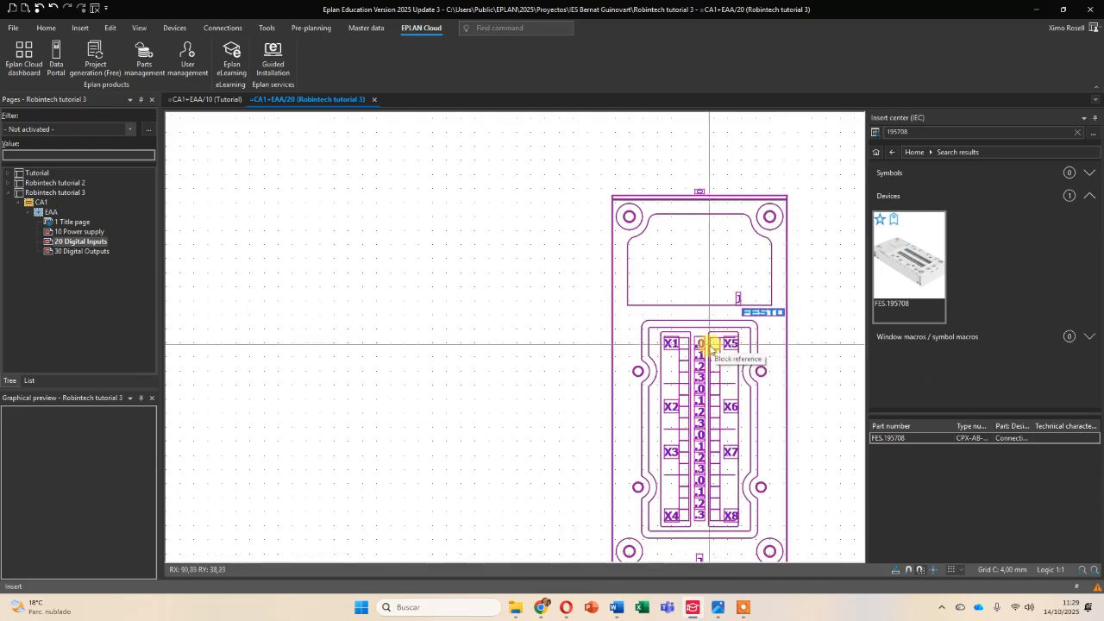
{"action": "scroll", "coordinate": [727, 337], "scroll_direction": "down", "scroll_amount": 3}
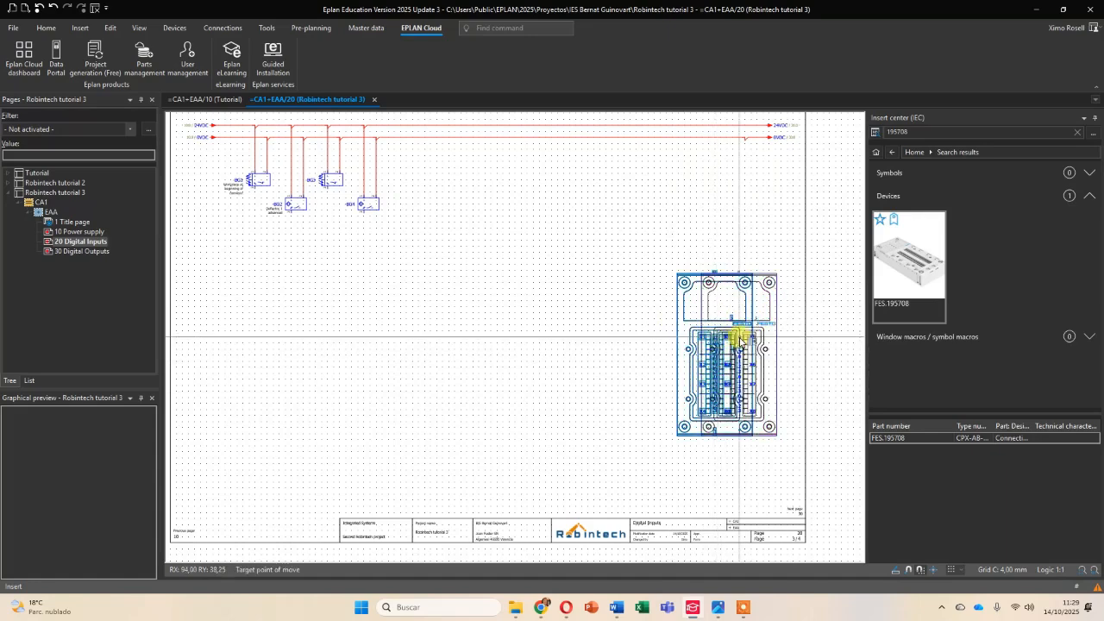
{"action": "left_click", "coordinate": [743, 364]}
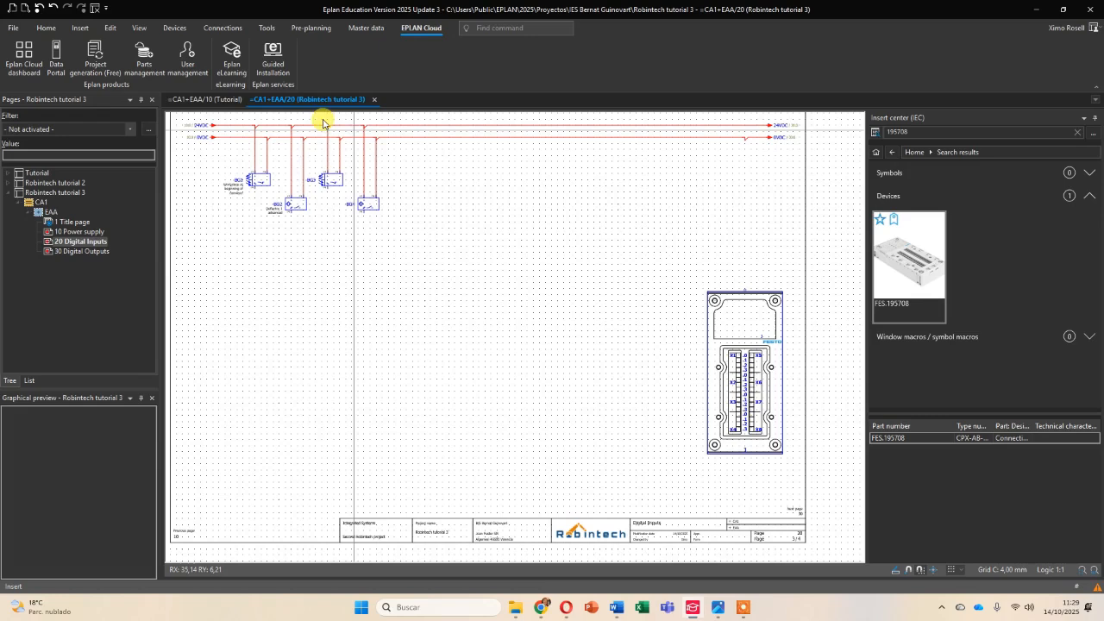
Insert a wide PLC box named -KE2 below the four sensors, ending just left of the connection block's panel layout.
{"action": "left_click", "coordinate": [81, 29]}
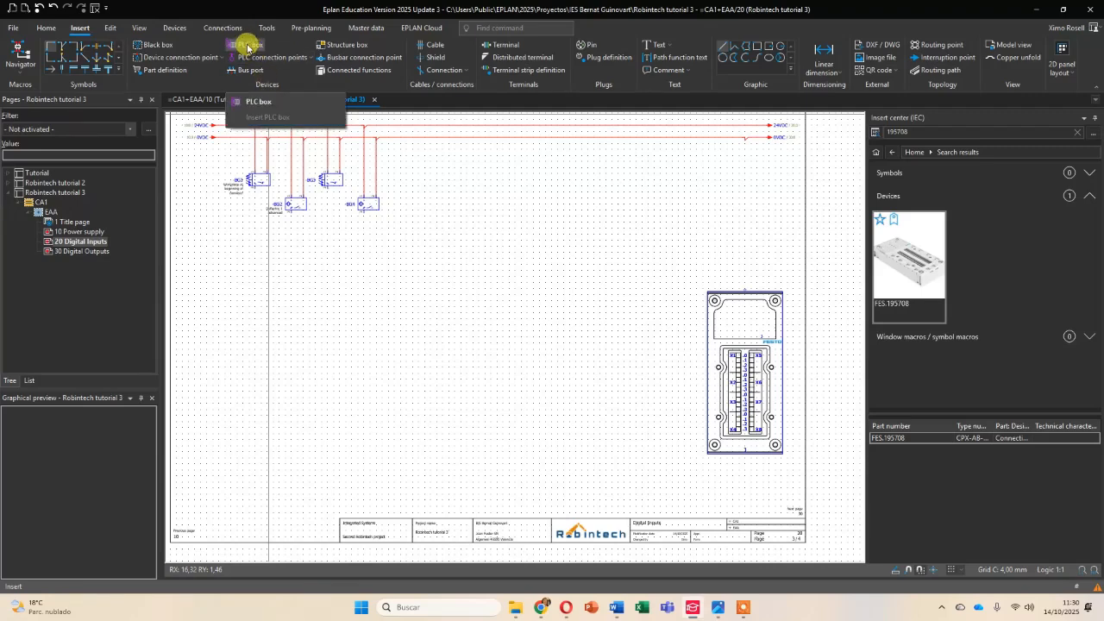
{"action": "left_click", "coordinate": [195, 89]}
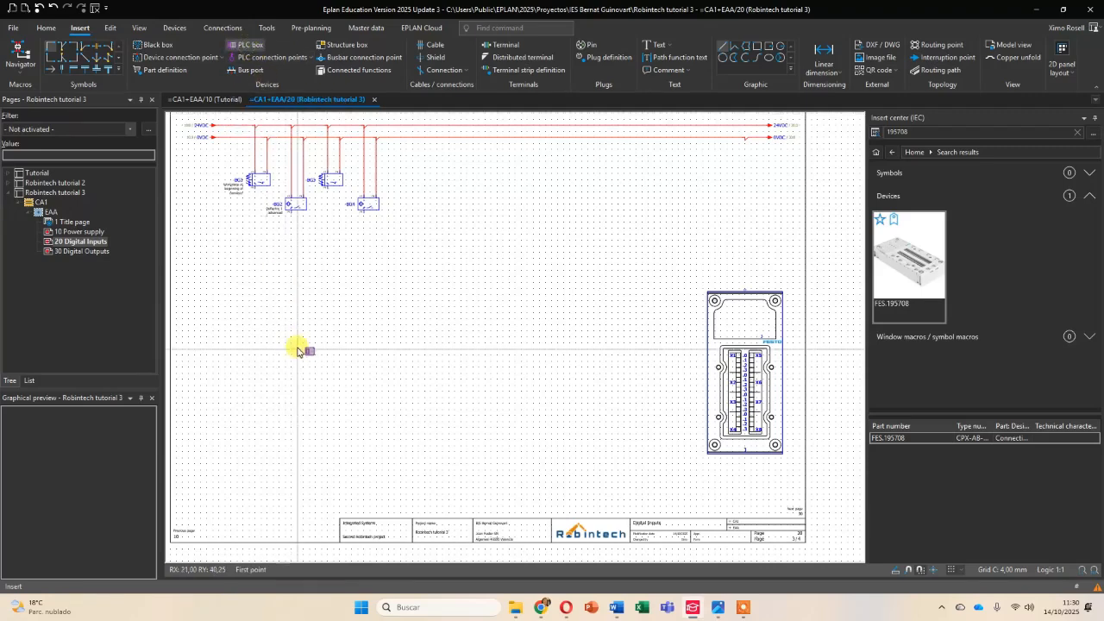
{"action": "left_click", "coordinate": [224, 331]}
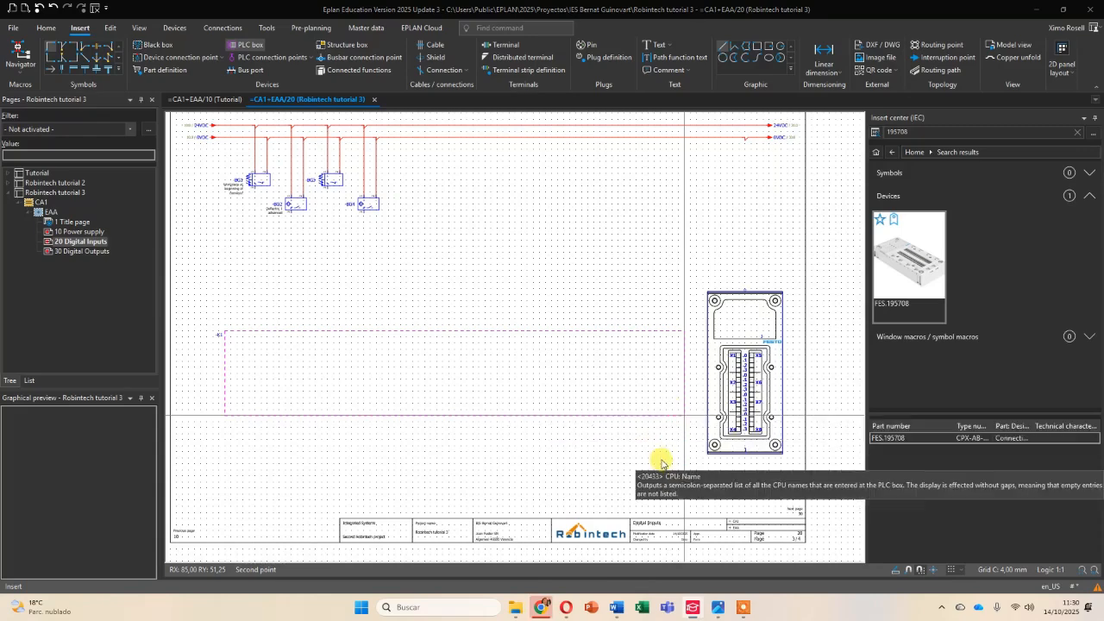
{"action": "left_click", "coordinate": [684, 416]}
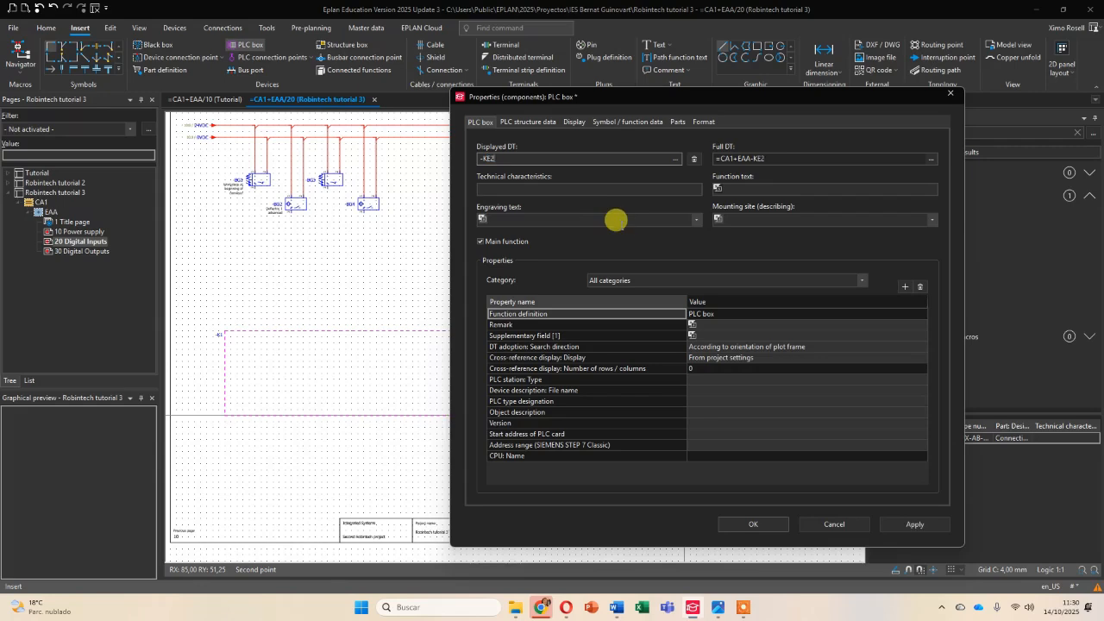
{"action": "key", "text": "Return"}
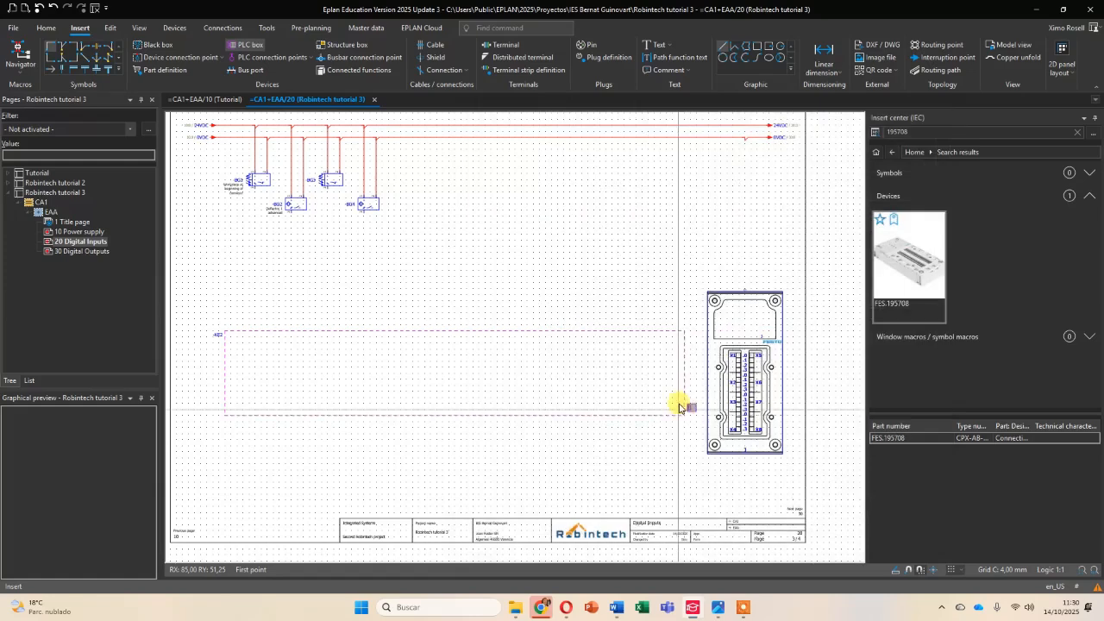
{"action": "key", "text": "Escape"}
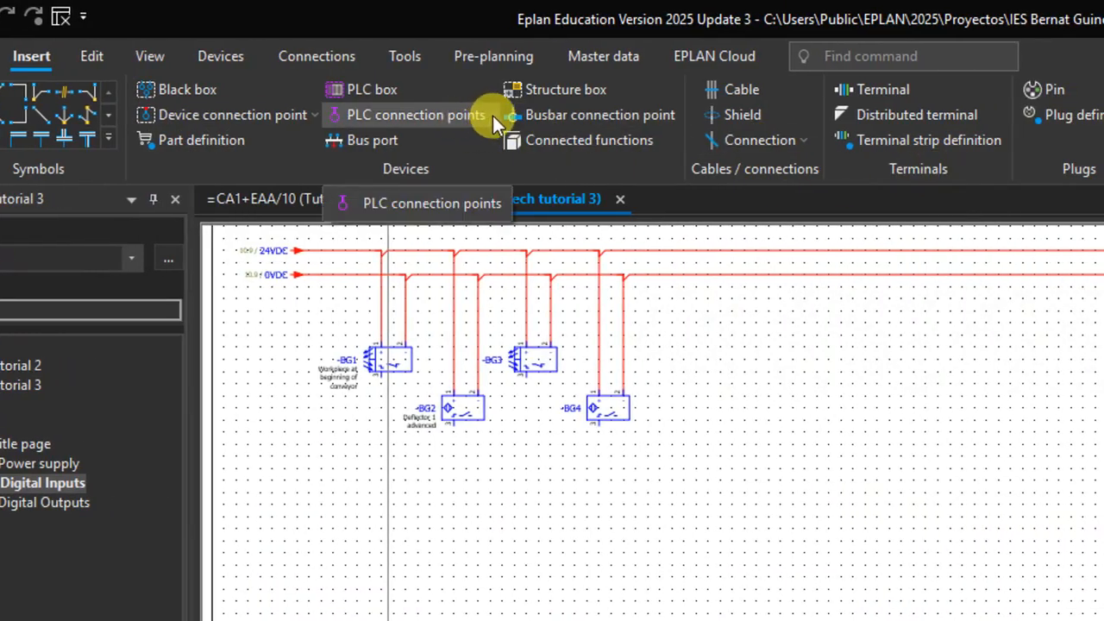
Place a PLC connection point (DI) on the upper edge of -KE2, directly in line with sensor -BG1's output.
{"action": "left_click", "coordinate": [493, 116]}
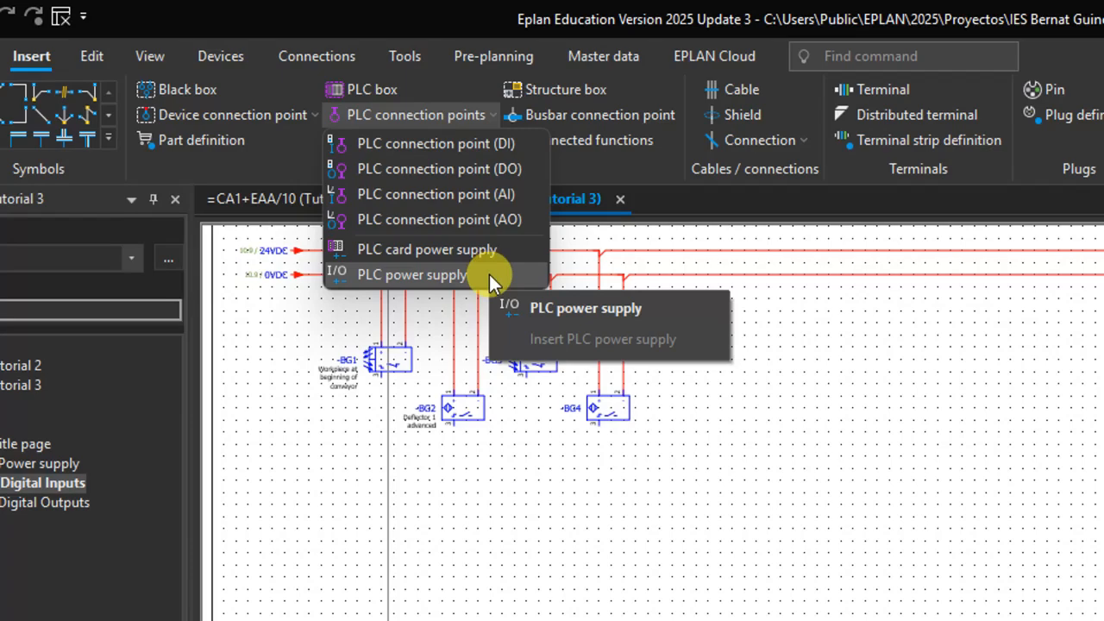
{"action": "left_click", "coordinate": [475, 149]}
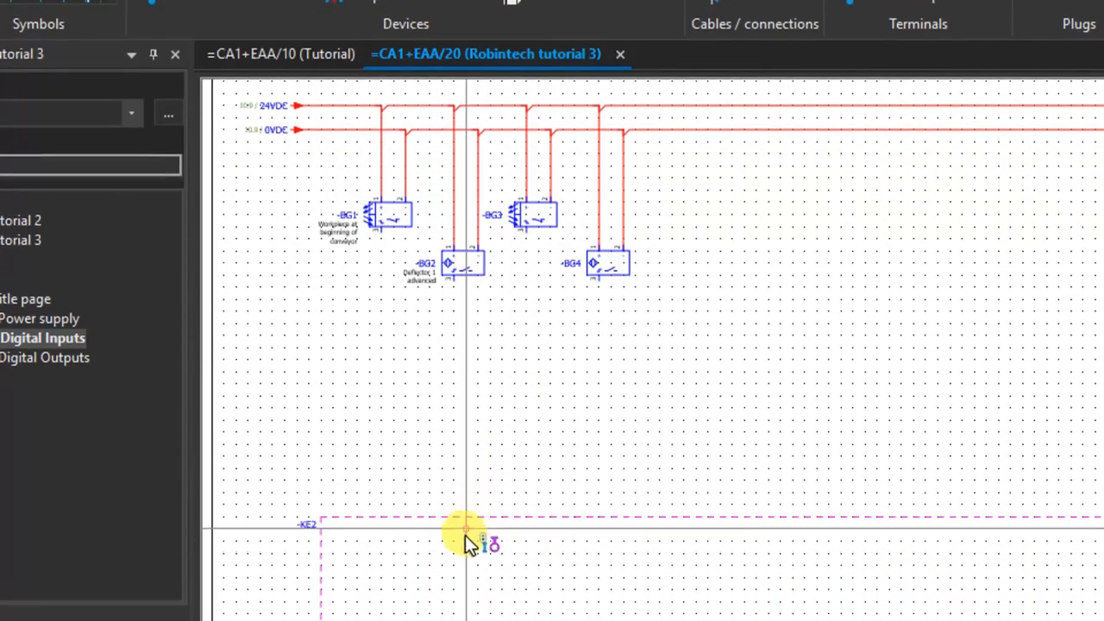
{"action": "scroll", "coordinate": [403, 503], "scroll_direction": "up", "scroll_amount": 7}
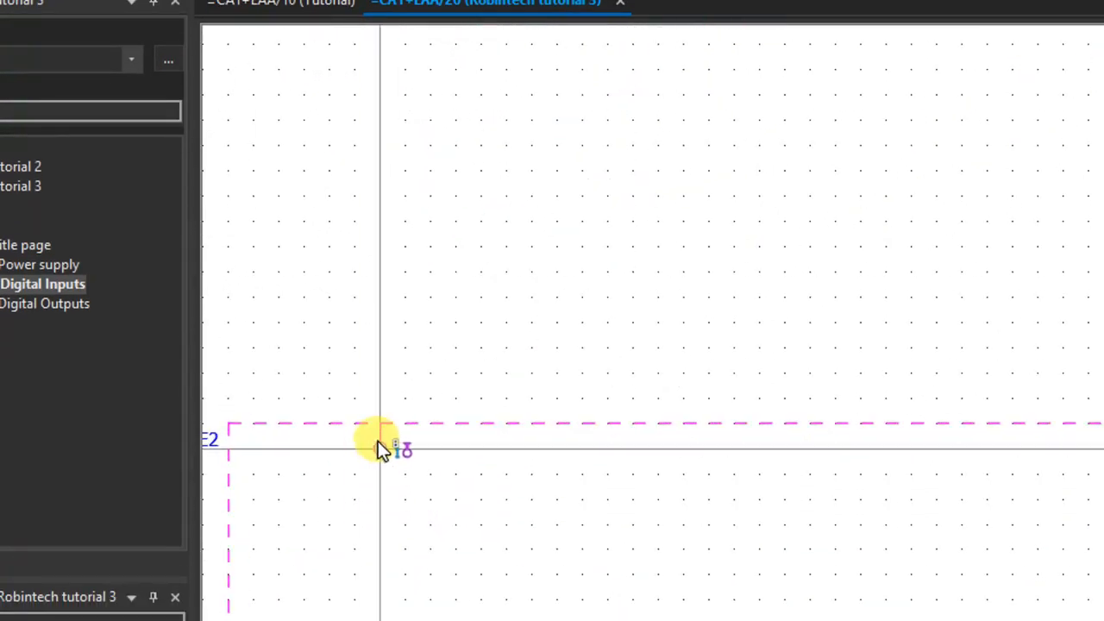
{"action": "scroll", "coordinate": [379, 441], "scroll_direction": "down", "scroll_amount": 5}
{"action": "scroll", "coordinate": [379, 441], "scroll_direction": "down", "scroll_amount": 1}
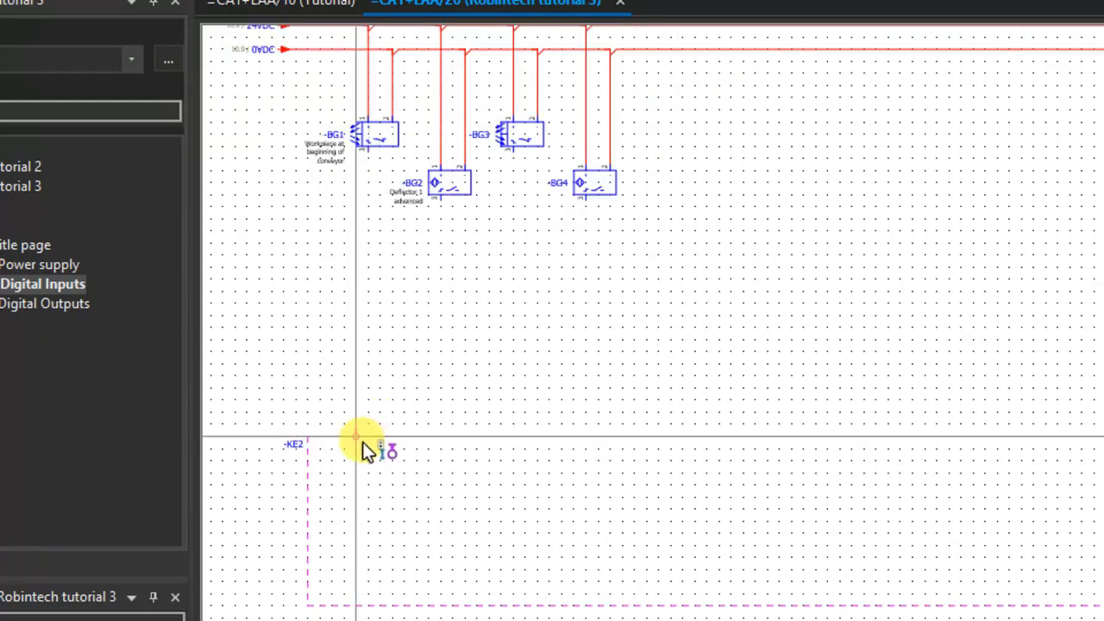
{"action": "scroll", "coordinate": [365, 435], "scroll_direction": "up", "scroll_amount": 3}
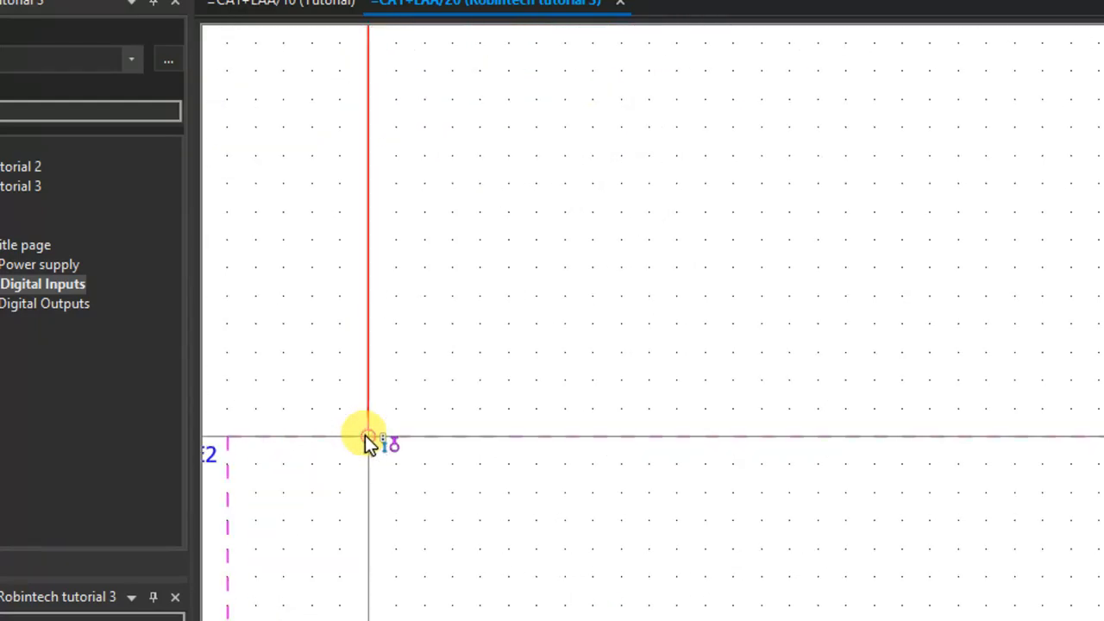
{"action": "left_click", "coordinate": [364, 434]}
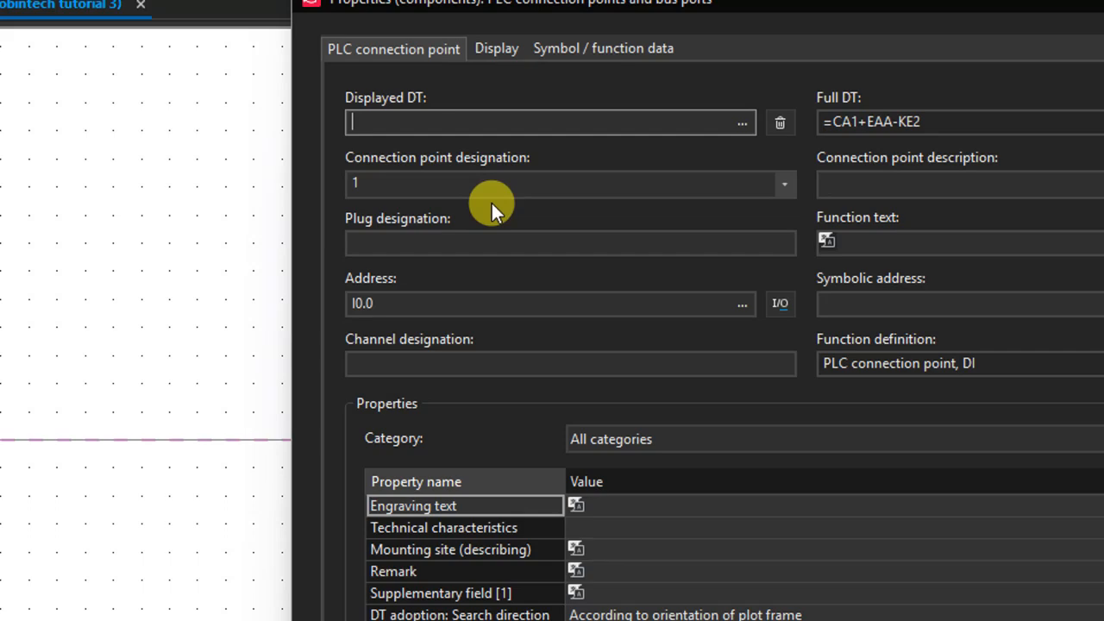
Using the CPX-AB-8-KL-4POL pin assignment in the Word document, set the point's connection point designation to X1.2 and function text to Input1.
{"action": "left_click", "coordinate": [463, 185]}
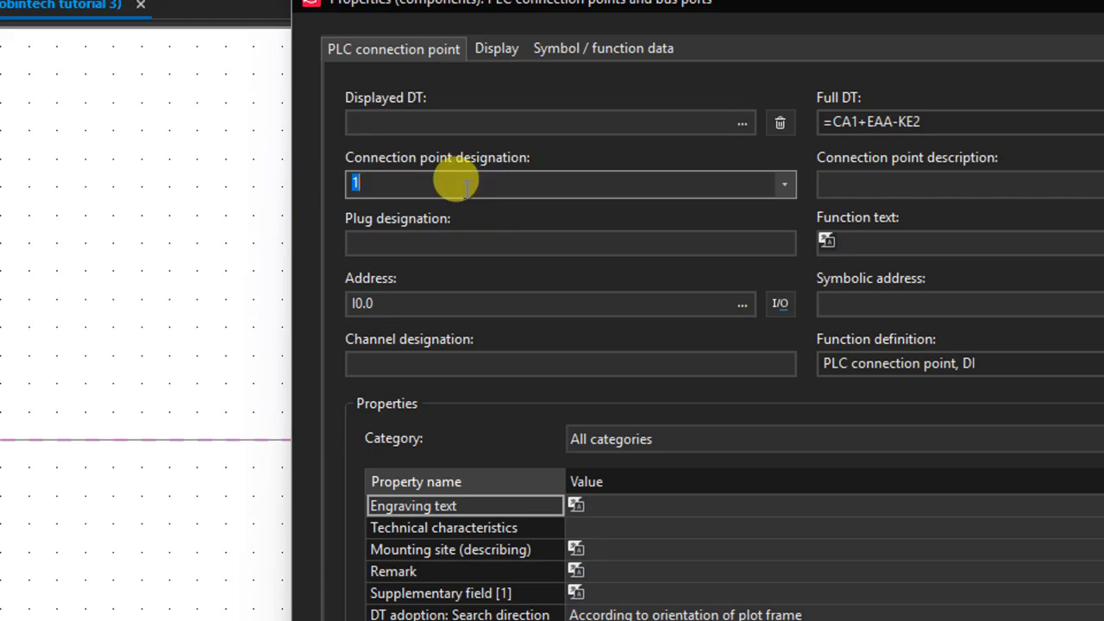
{"action": "key", "text": "alt+Tab"}
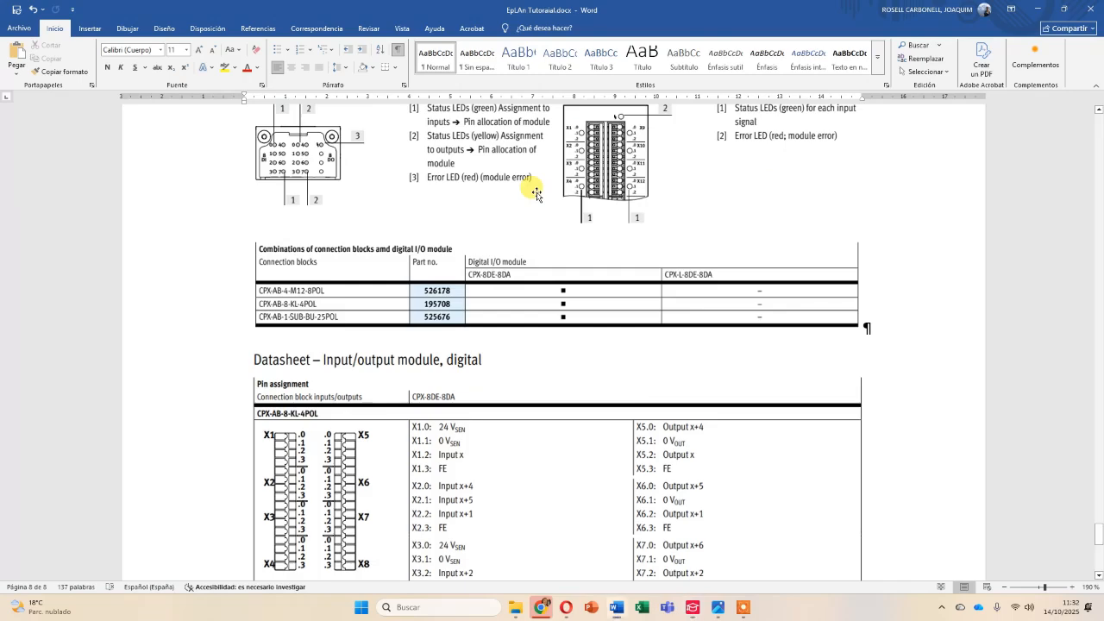
{"action": "scroll", "coordinate": [413, 400], "scroll_direction": "down", "scroll_amount": 3}
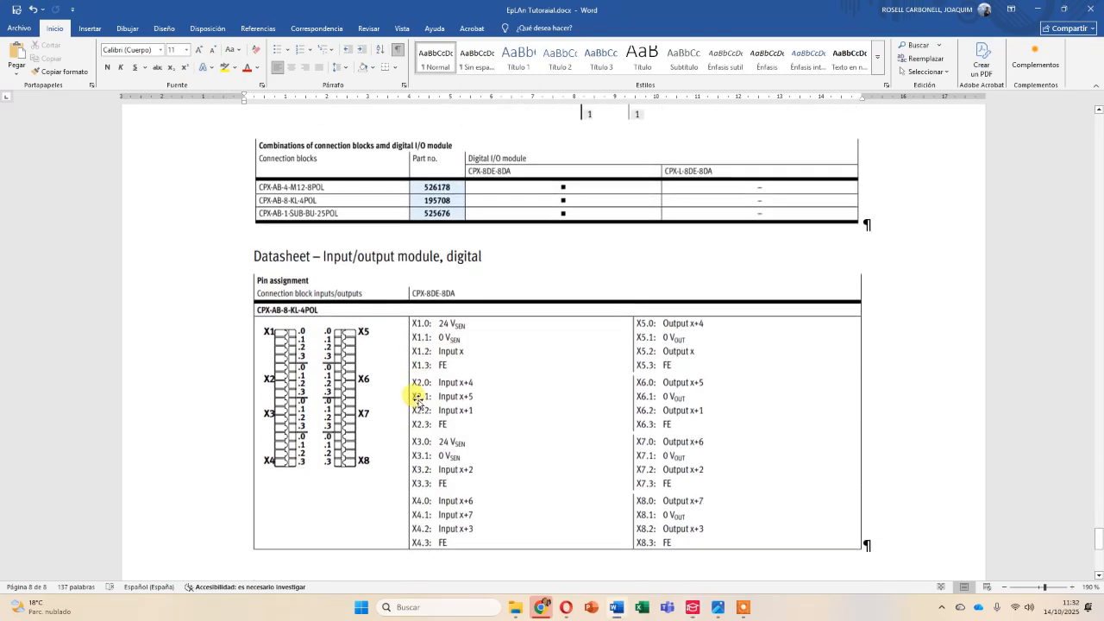
{"action": "scroll", "coordinate": [379, 362], "scroll_direction": "up", "scroll_amount": 4, "text": "ctrl"}
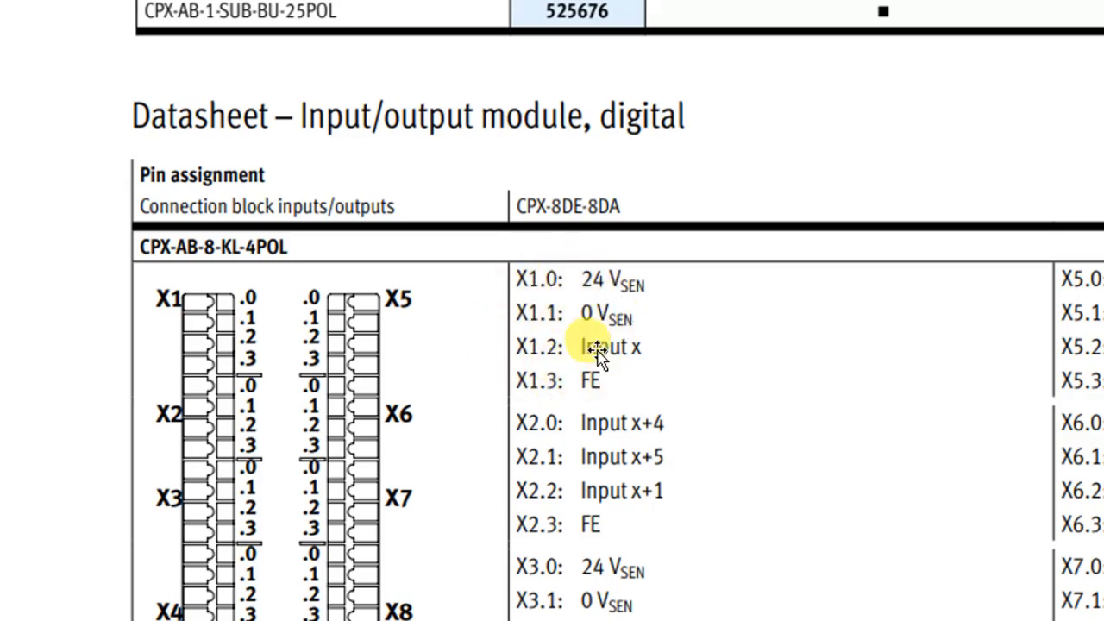
{"action": "key", "text": "alt+Tab"}
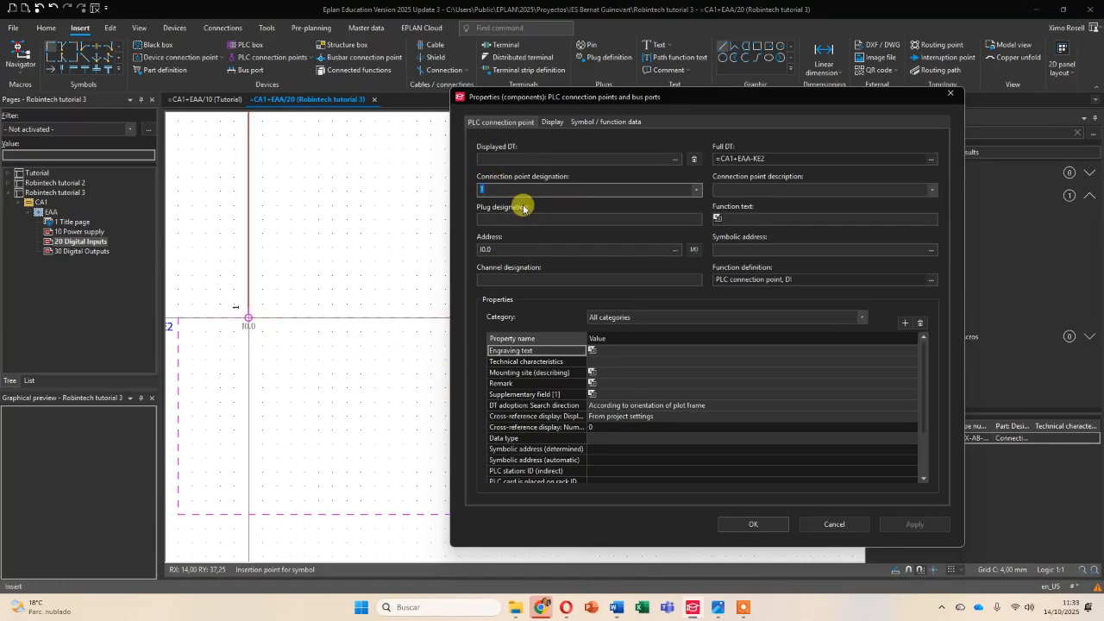
{"action": "key", "text": "alt+Tab"}
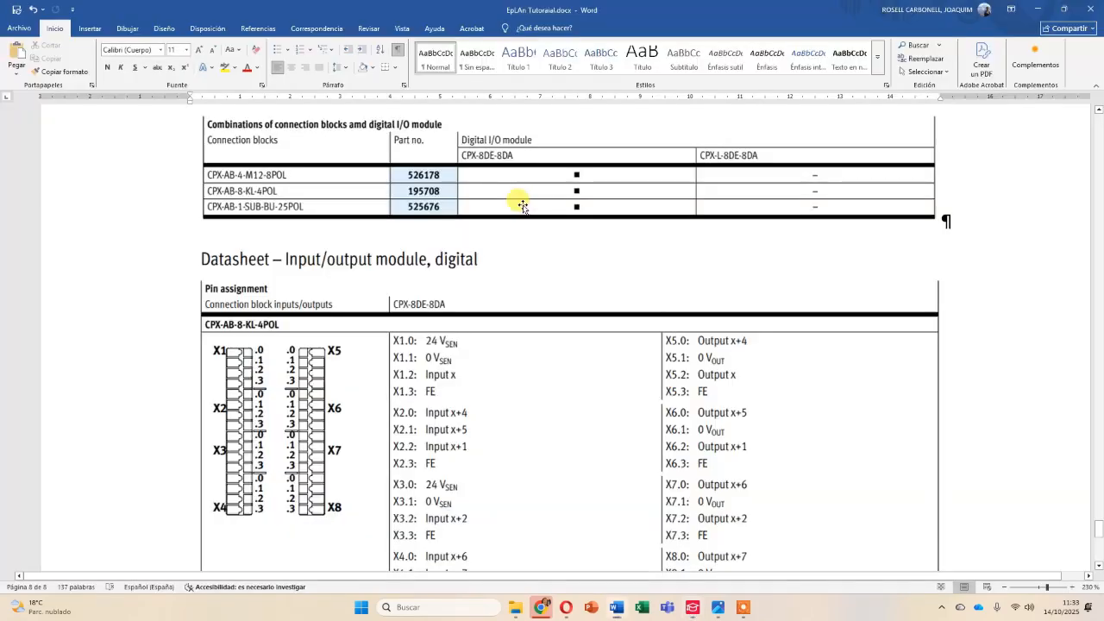
{"action": "key", "text": "alt+Tab"}
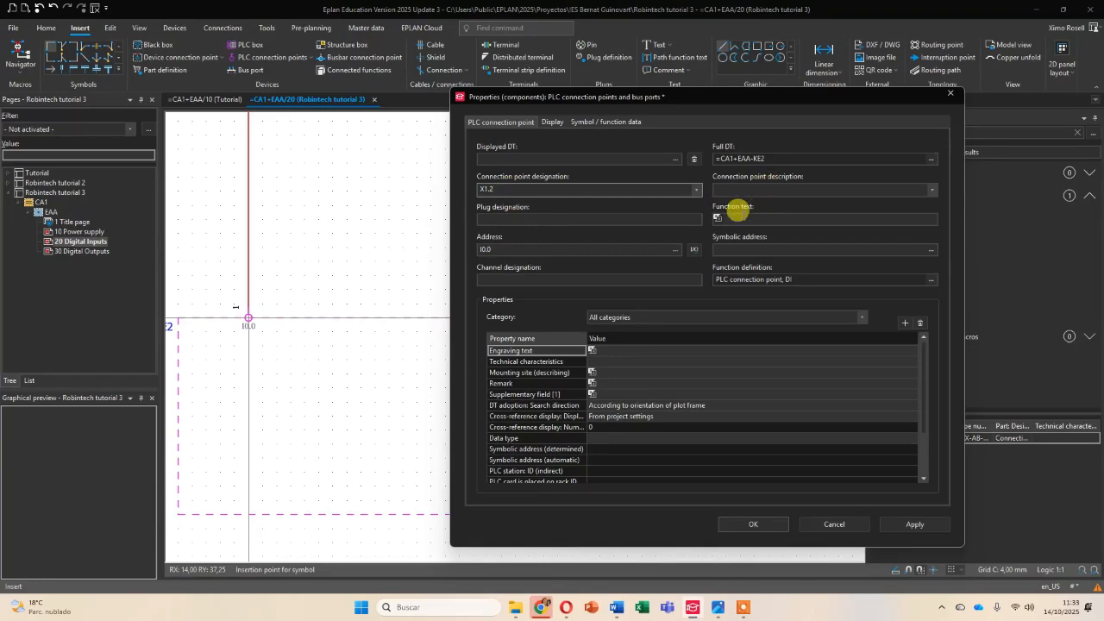
{"action": "left_click", "coordinate": [751, 217]}
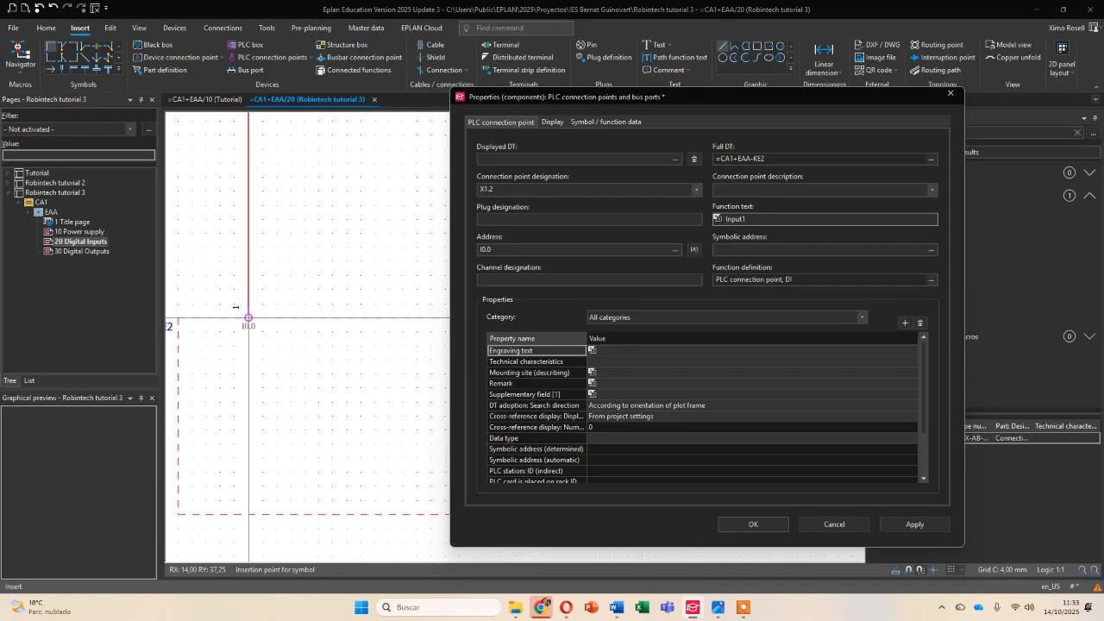
{"action": "key", "text": "Return"}
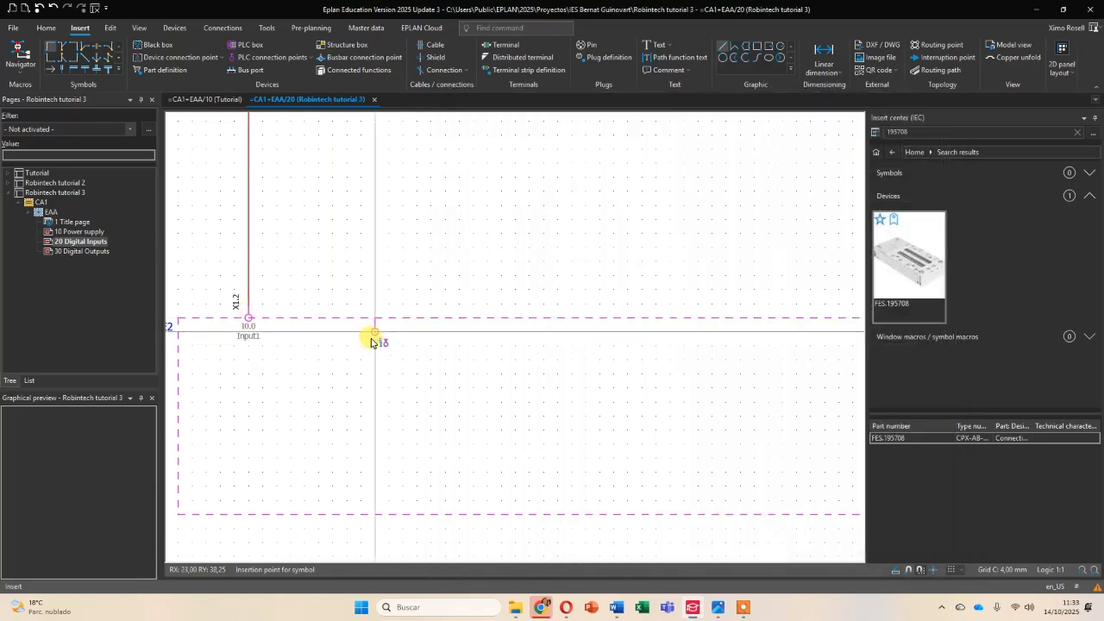
Examine the X1.2 connection point's labels on -KE2 and its connection up to sensor -BG1.
{"action": "scroll", "coordinate": [371, 342], "scroll_direction": "down", "scroll_amount": 3}
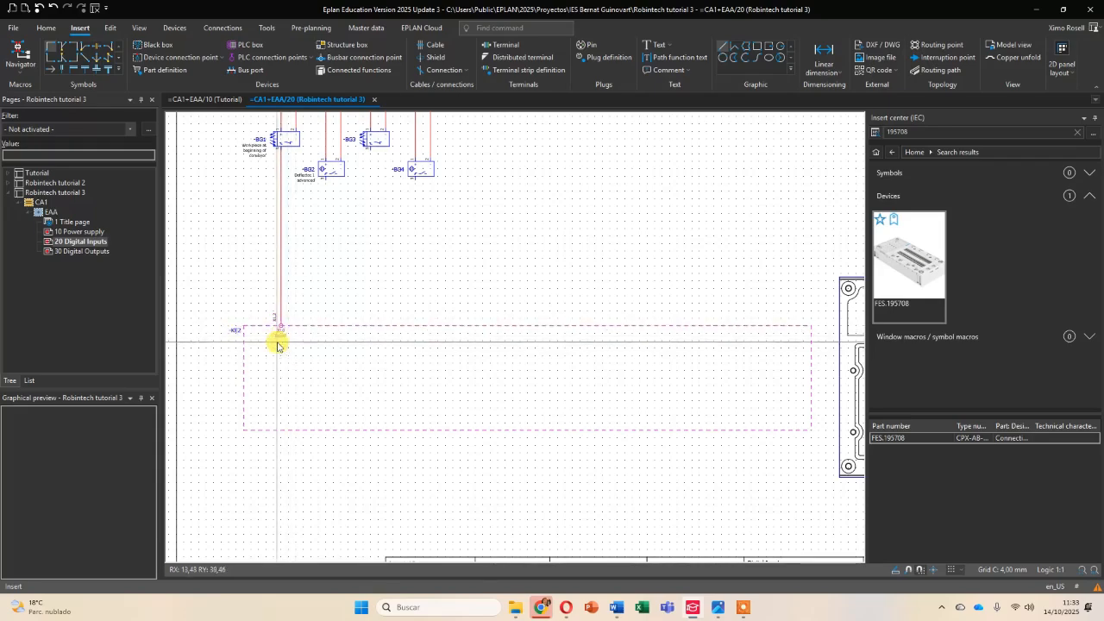
{"action": "scroll", "coordinate": [327, 380], "scroll_direction": "up", "scroll_amount": 4}
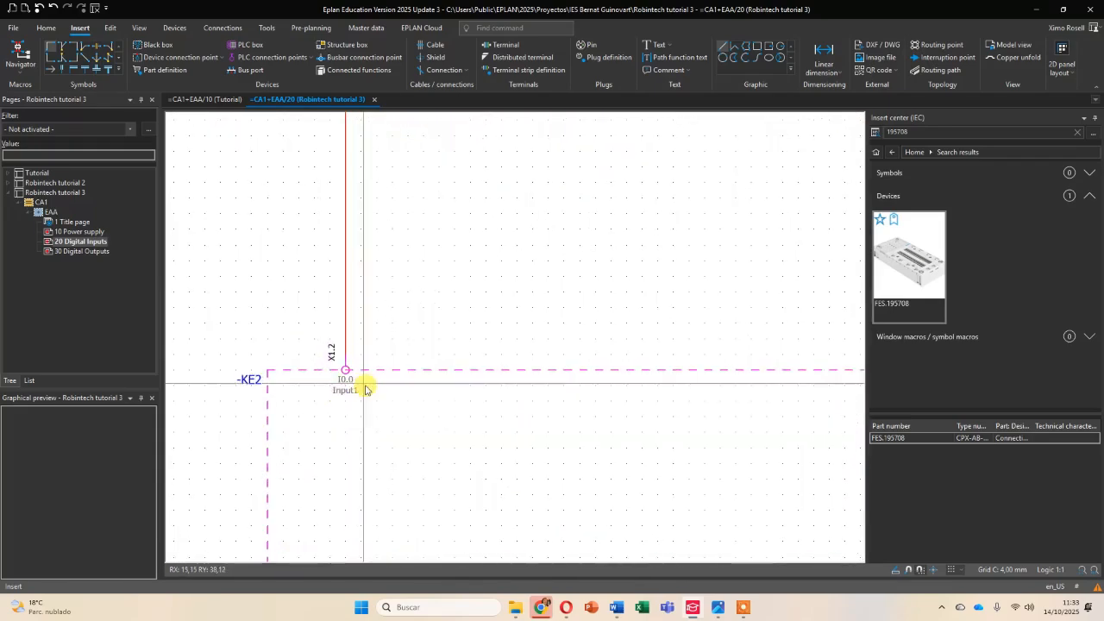
{"action": "scroll", "coordinate": [358, 384], "scroll_direction": "up", "scroll_amount": 2}
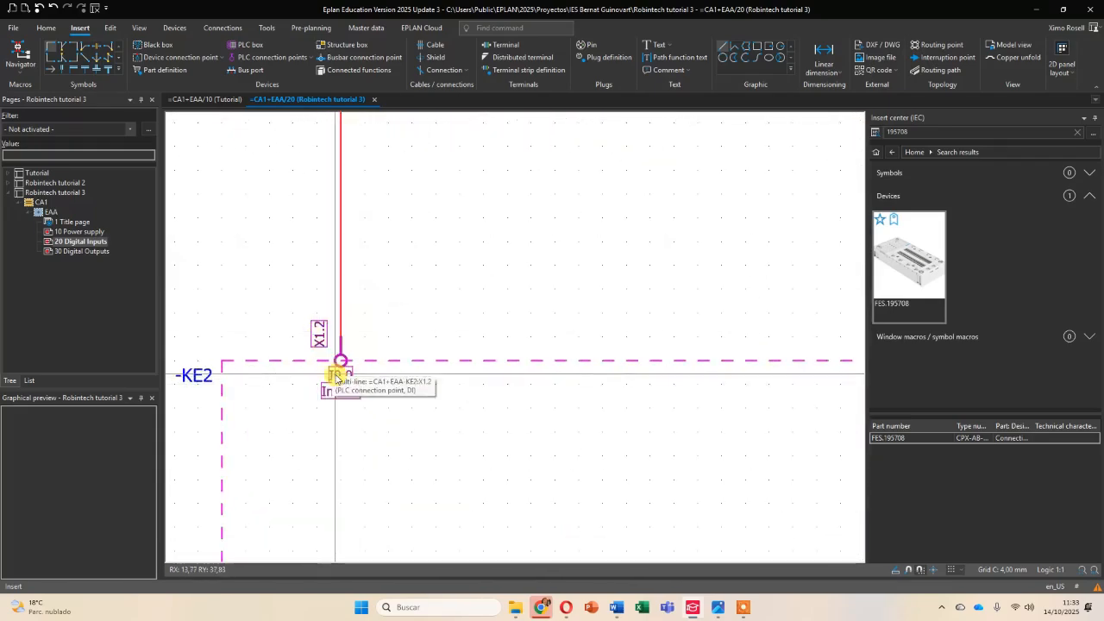
{"action": "scroll", "coordinate": [416, 345], "scroll_direction": "down", "scroll_amount": 4}
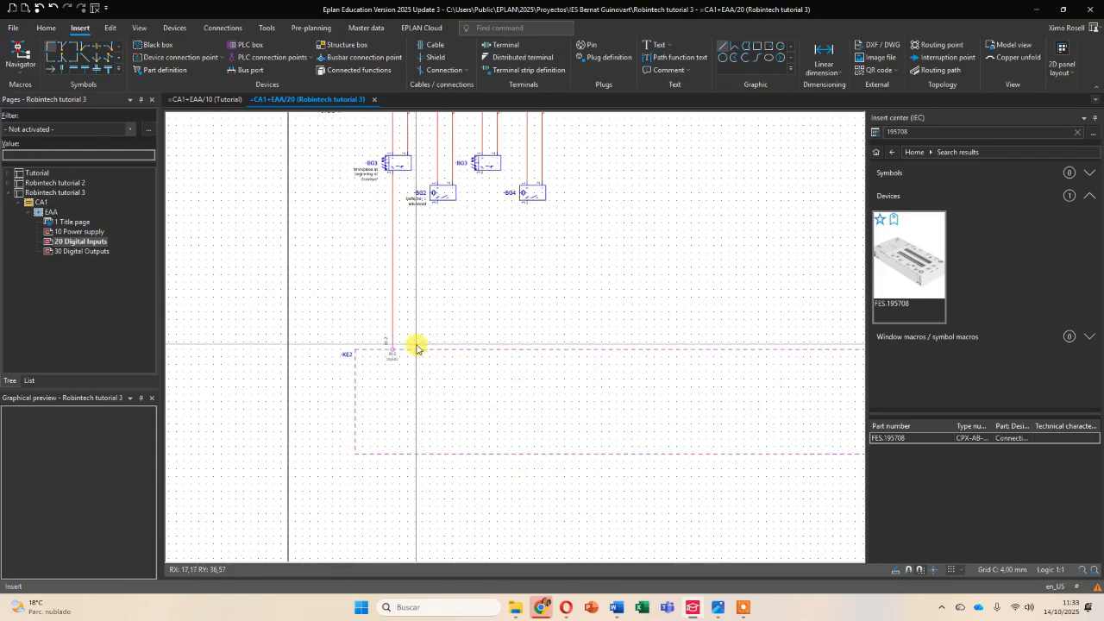
{"action": "scroll", "coordinate": [406, 345], "scroll_direction": "down", "scroll_amount": 2}
{"action": "scroll", "coordinate": [389, 407], "scroll_direction": "up", "scroll_amount": 4}
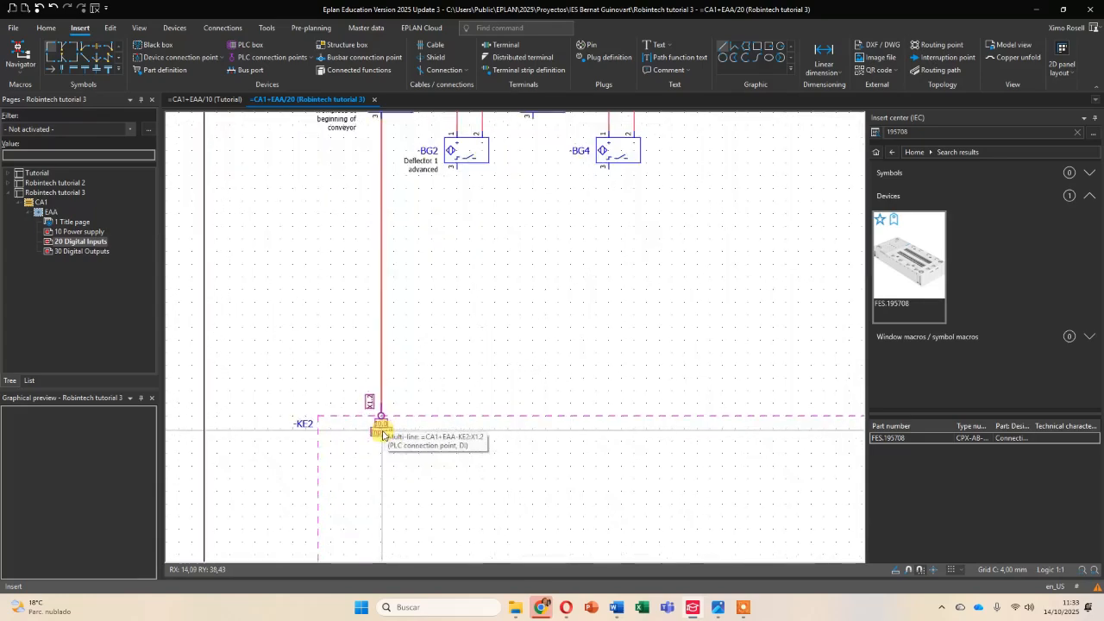
{"action": "scroll", "coordinate": [383, 433], "scroll_direction": "up", "scroll_amount": 2}
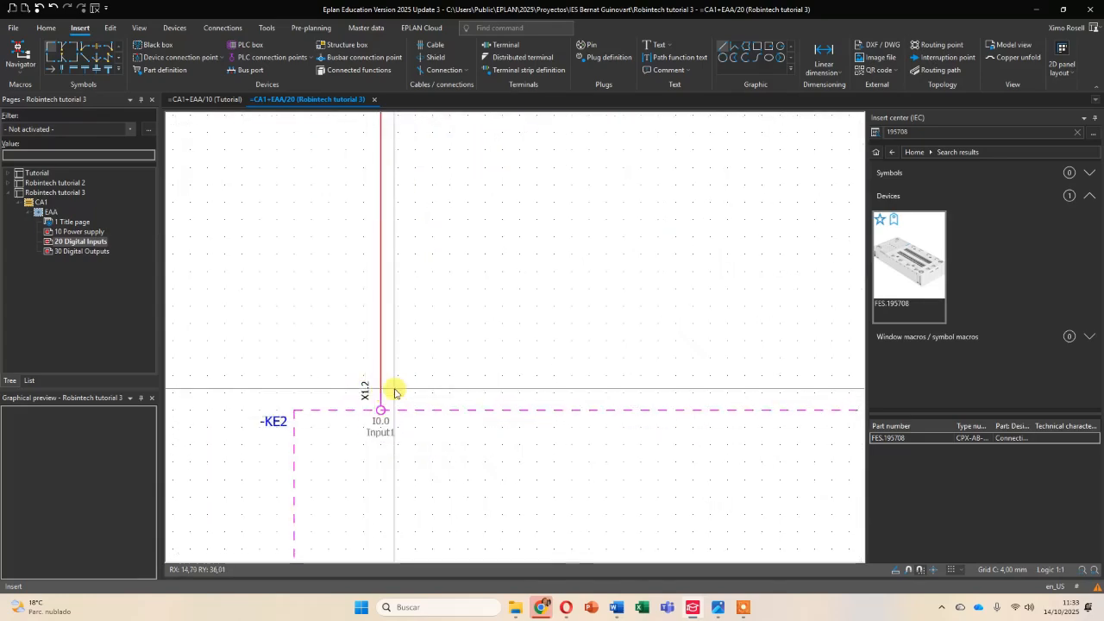
{"action": "scroll", "coordinate": [395, 392], "scroll_direction": "down", "scroll_amount": 3}
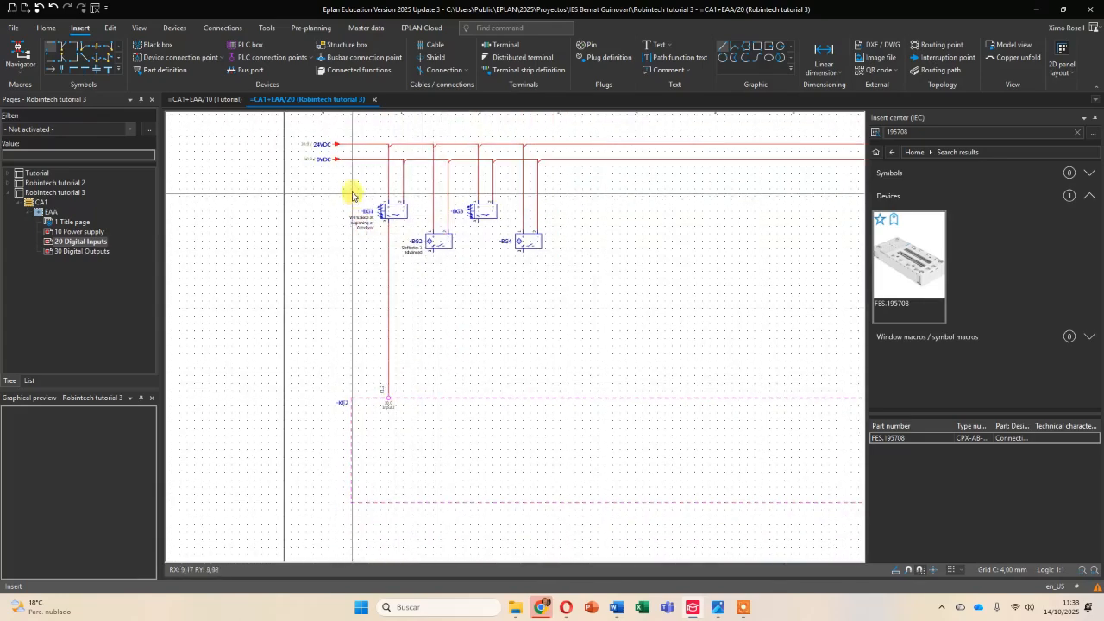
Move the four sensors, their supply branches and the X1.2 connection point together to the right, leaving -KE2 in place.
{"action": "left_click_drag", "start_coordinate": [349, 187], "coordinate": [562, 412]}
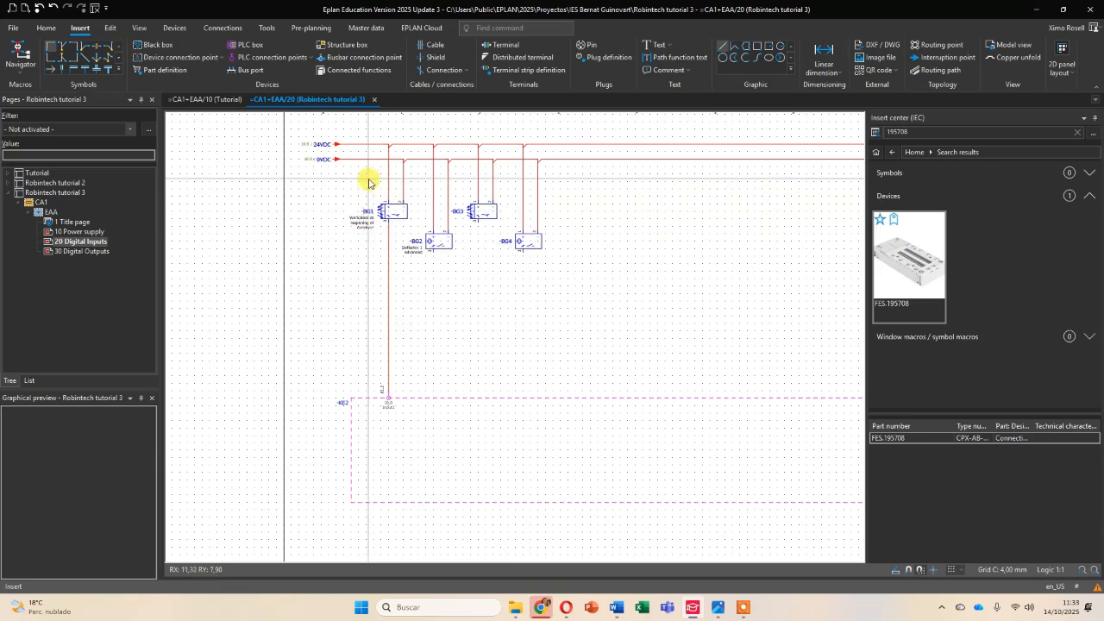
{"action": "left_click_drag", "start_coordinate": [377, 178], "coordinate": [569, 422]}
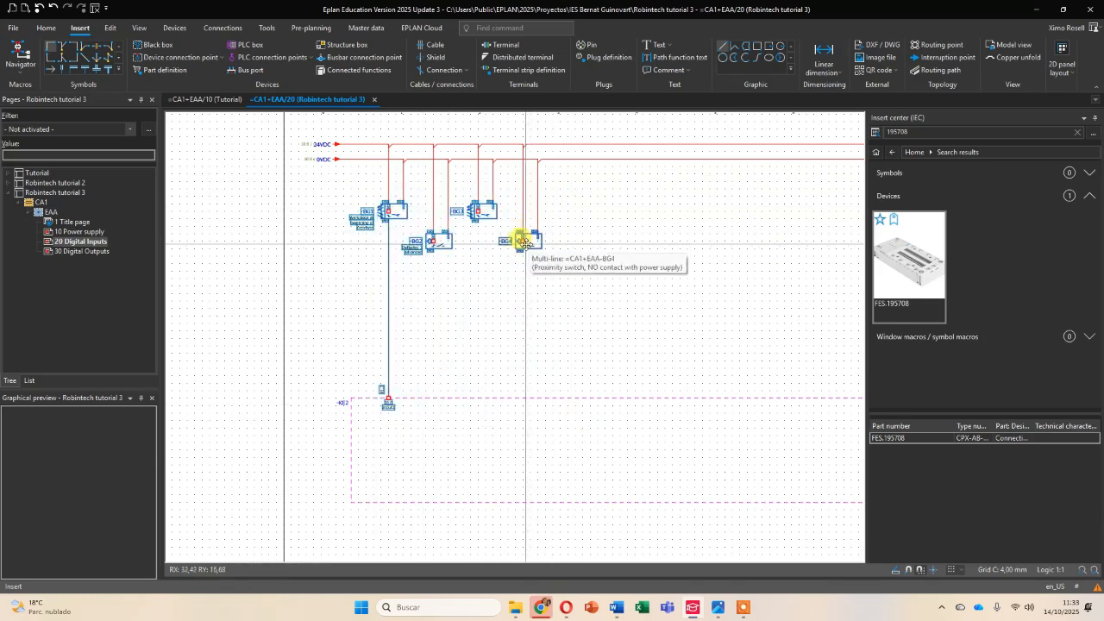
{"action": "left_click_drag", "start_coordinate": [372, 130], "coordinate": [581, 449]}
{"action": "left_click_drag", "start_coordinate": [525, 239], "coordinate": [585, 252]}
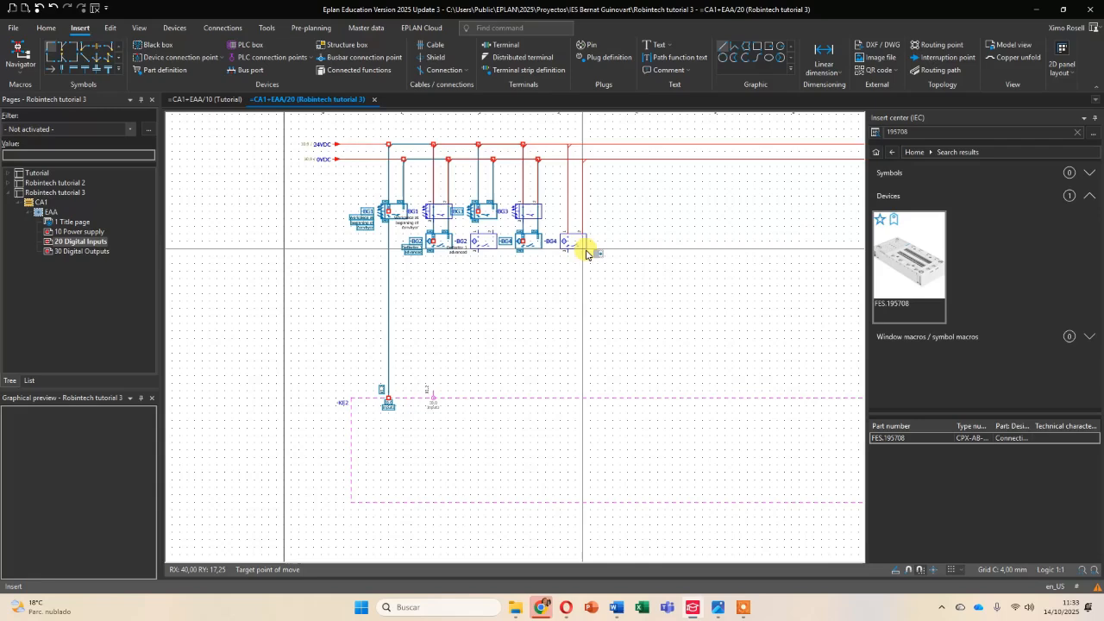
{"action": "left_click", "coordinate": [583, 251]}
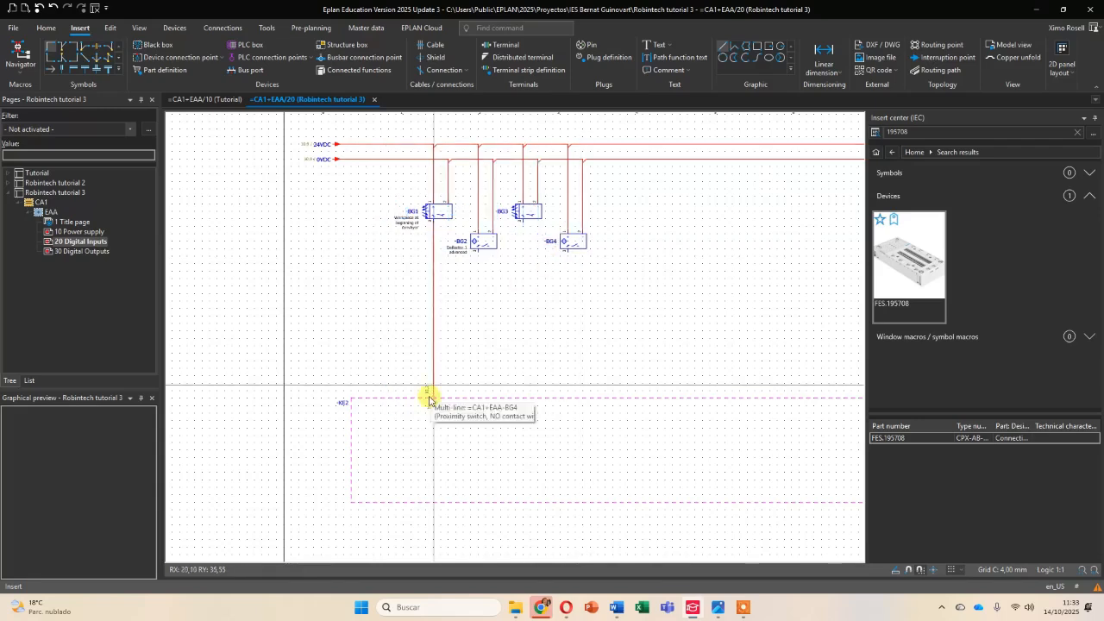
Place a PLC power supply connection point on -KE2's upper edge near its left corner, with designation X1.1 and function text 24V.
{"action": "scroll", "coordinate": [400, 418], "scroll_direction": "up", "scroll_amount": 2}
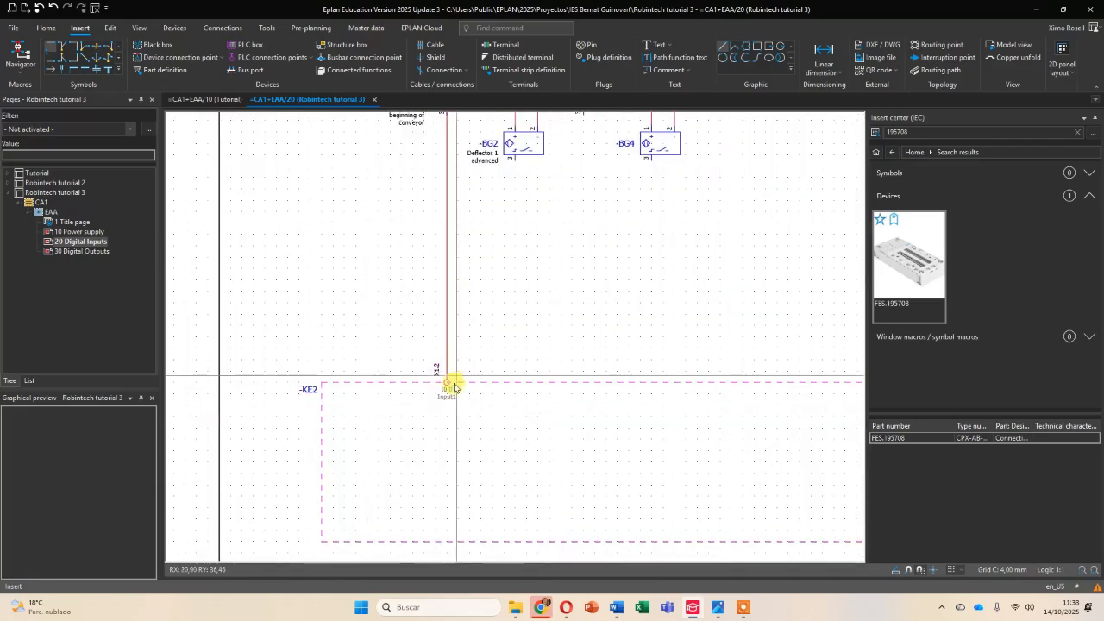
{"action": "scroll", "coordinate": [444, 388], "scroll_direction": "up", "scroll_amount": 3}
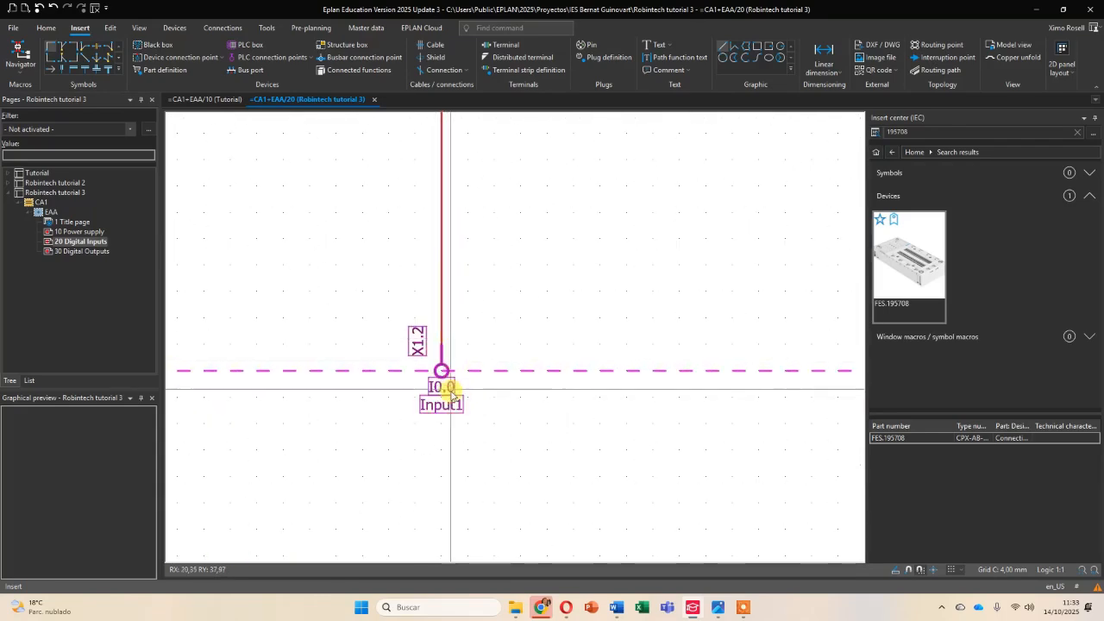
{"action": "scroll", "coordinate": [444, 390], "scroll_direction": "down", "scroll_amount": 4}
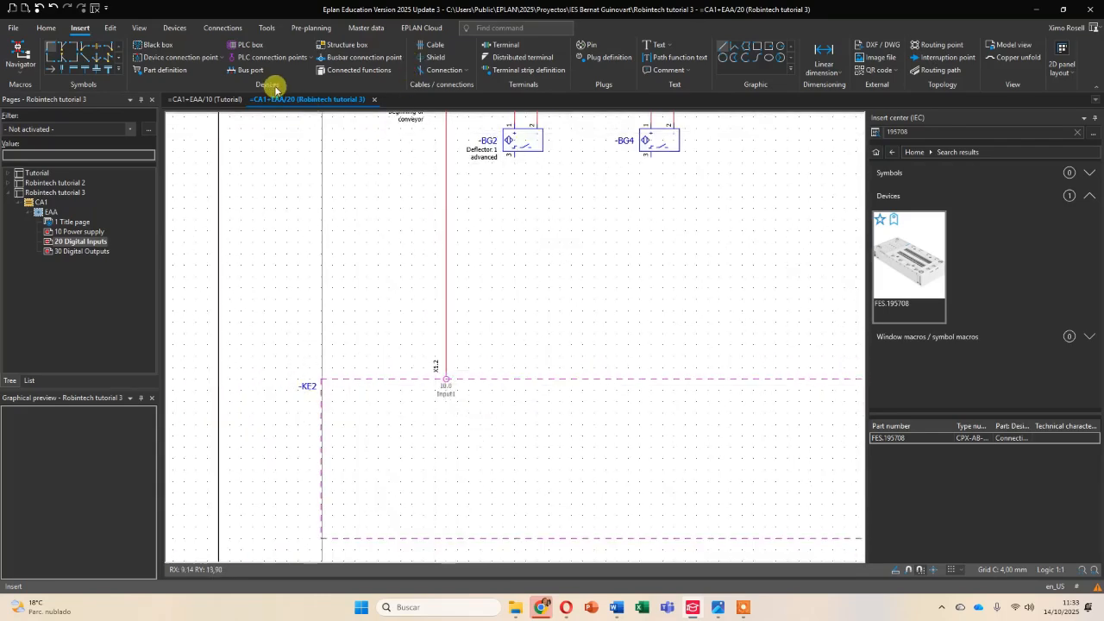
{"action": "left_click", "coordinate": [313, 58]}
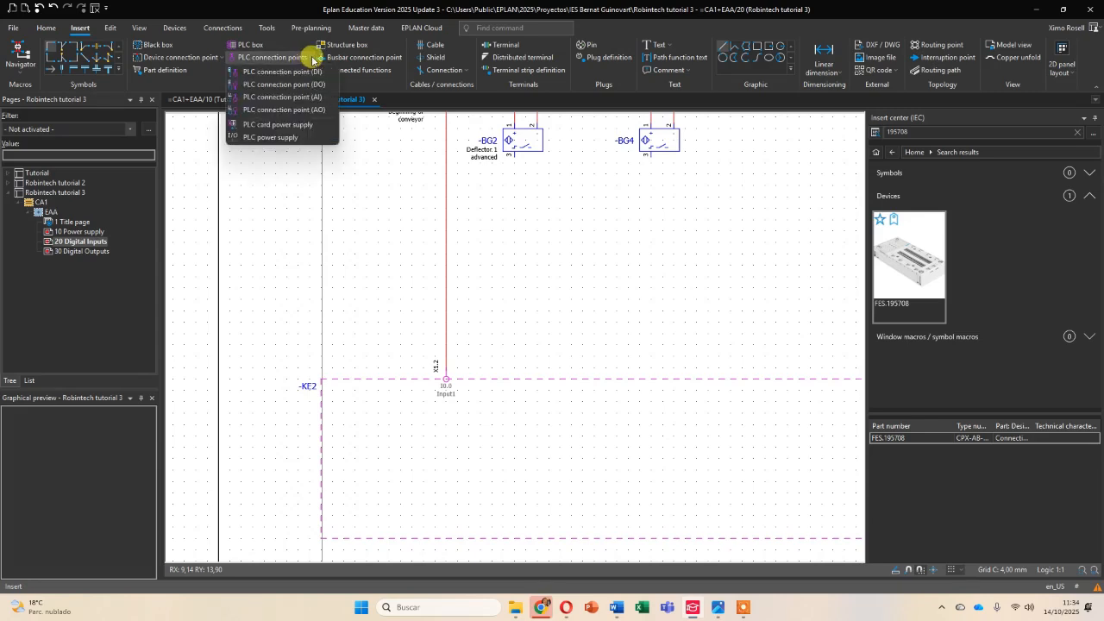
{"action": "left_click", "coordinate": [275, 138]}
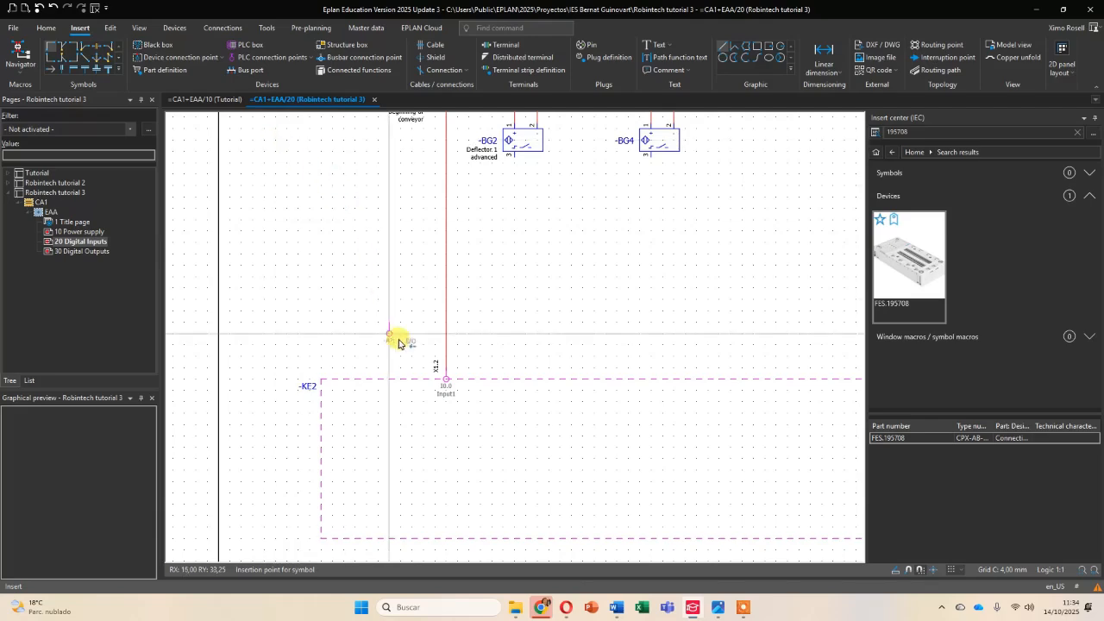
{"action": "left_click", "coordinate": [357, 380]}
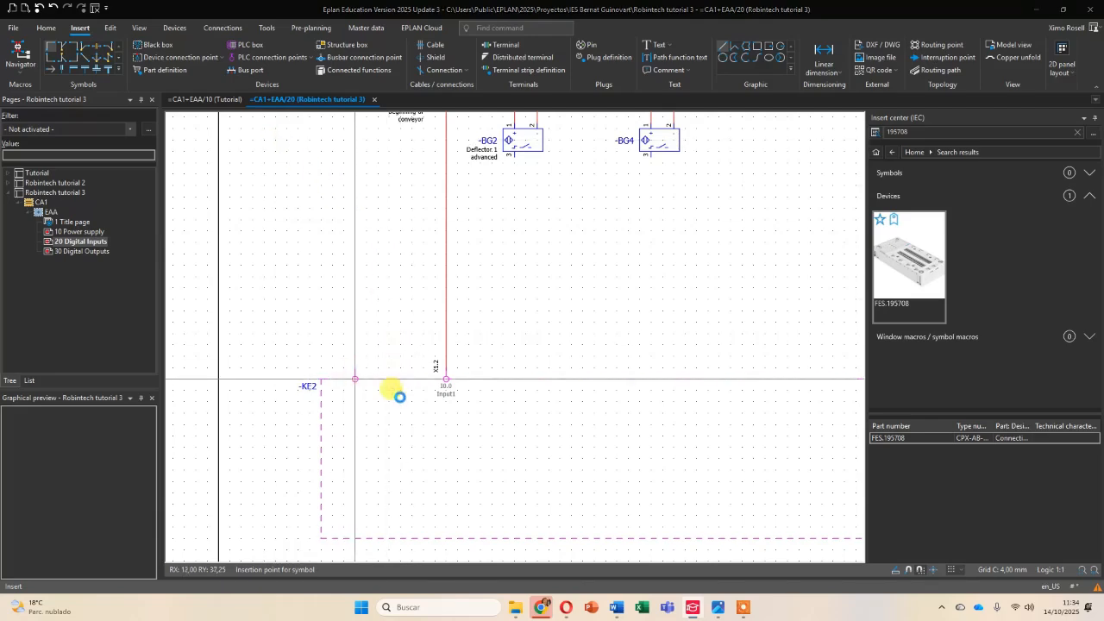
{"action": "left_click", "coordinate": [492, 189]}
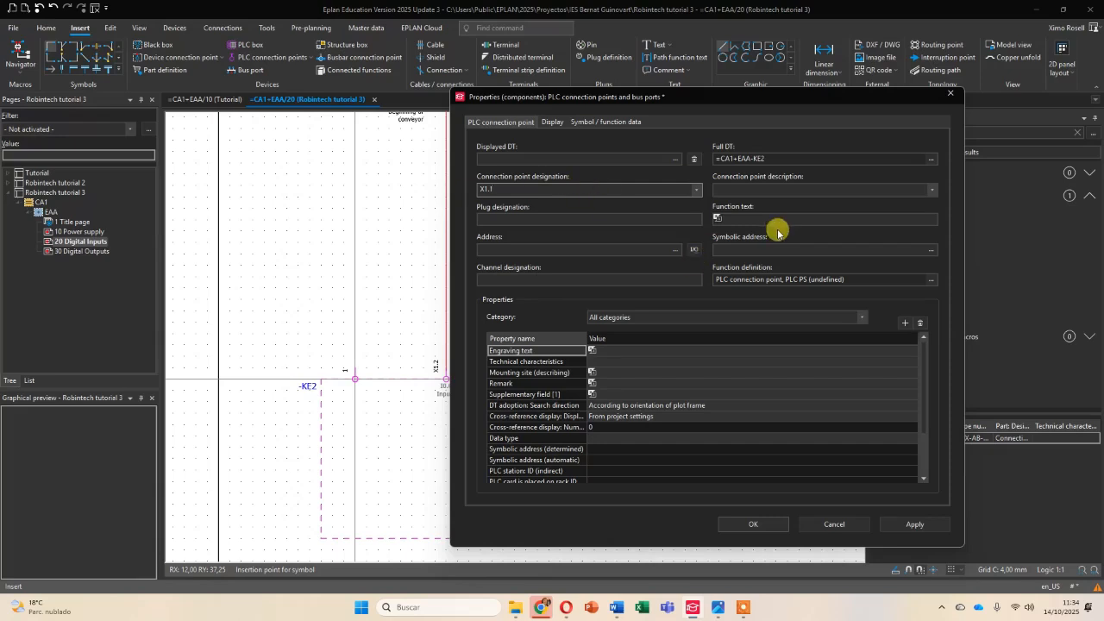
{"action": "left_click", "coordinate": [752, 219]}
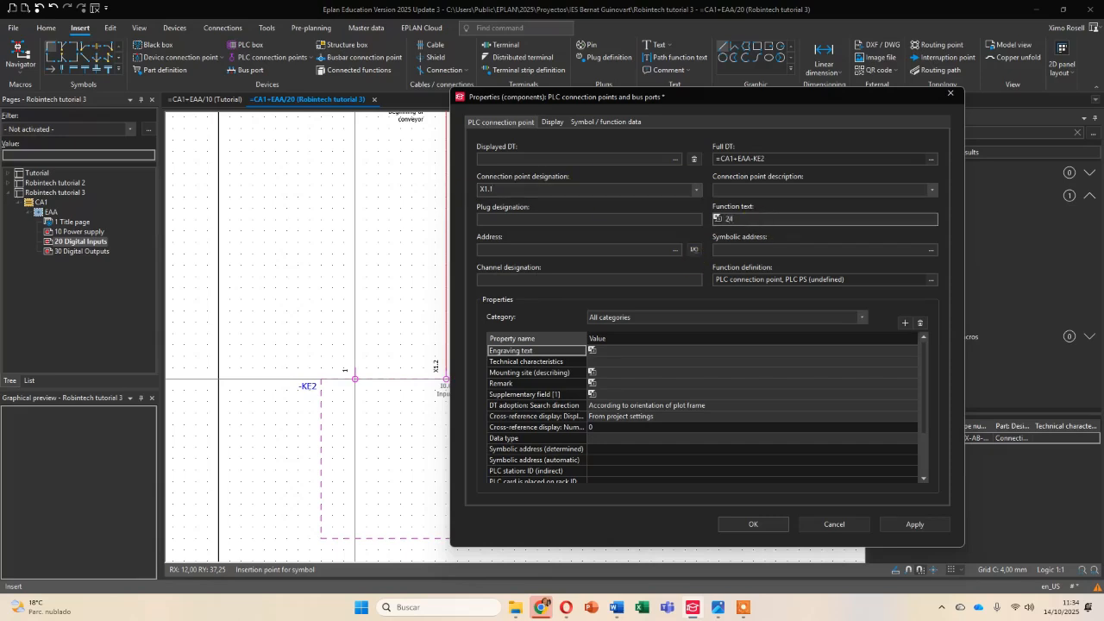
{"action": "key", "text": "Return"}
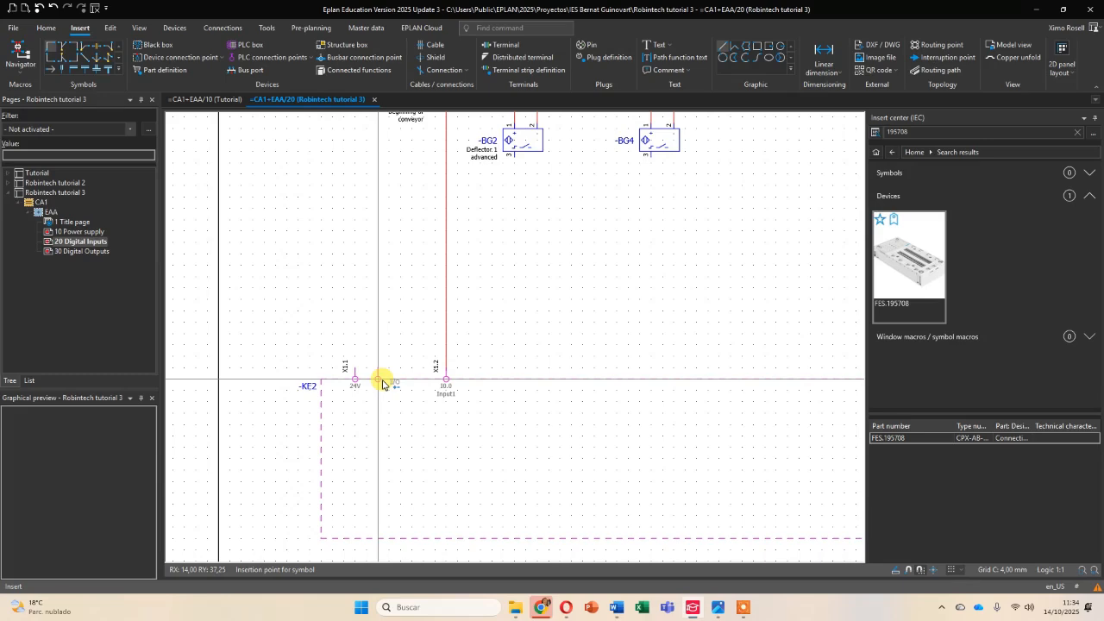
Place a second PLC power supply connection point just right of the 24V point on -KE2, with designation X1.2.
{"action": "left_click", "coordinate": [377, 378]}
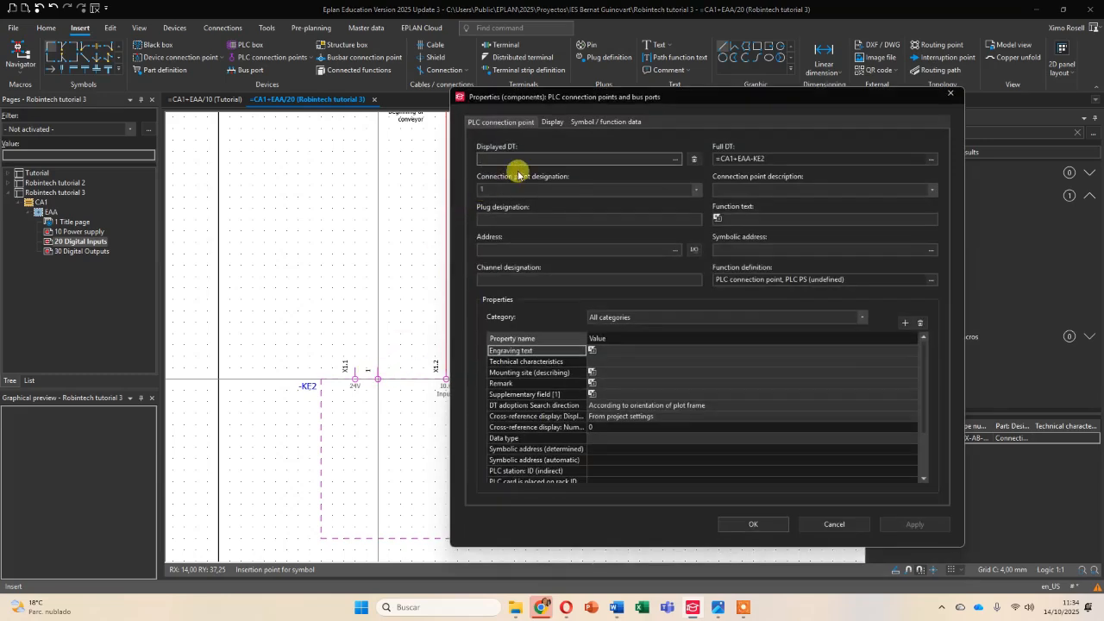
{"action": "left_click", "coordinate": [496, 188]}
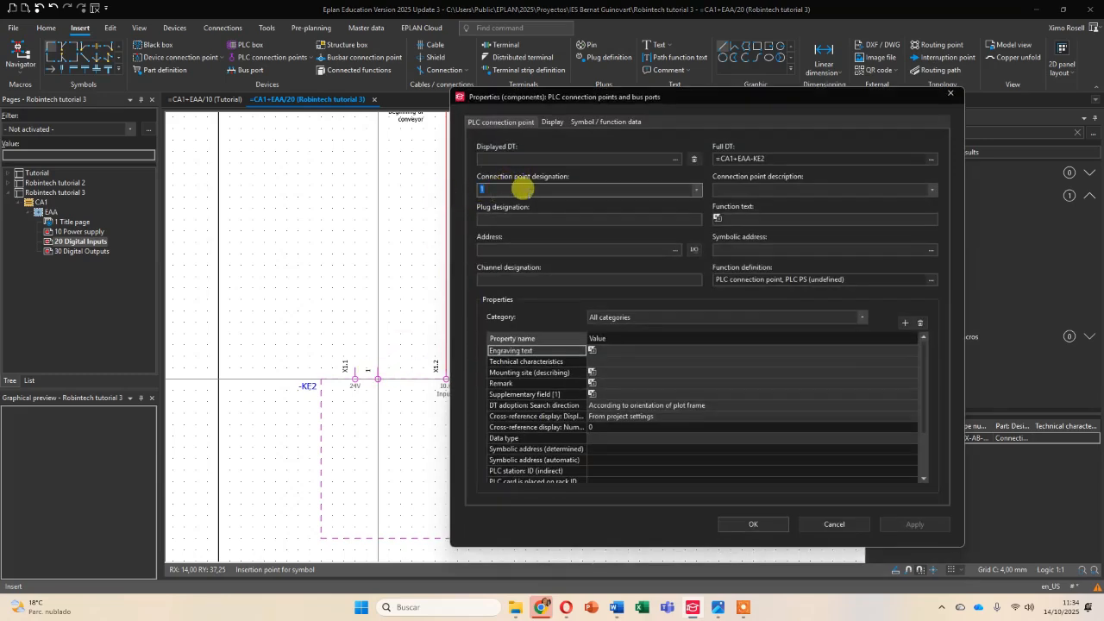
{"action": "type", "text": "X1.2"}
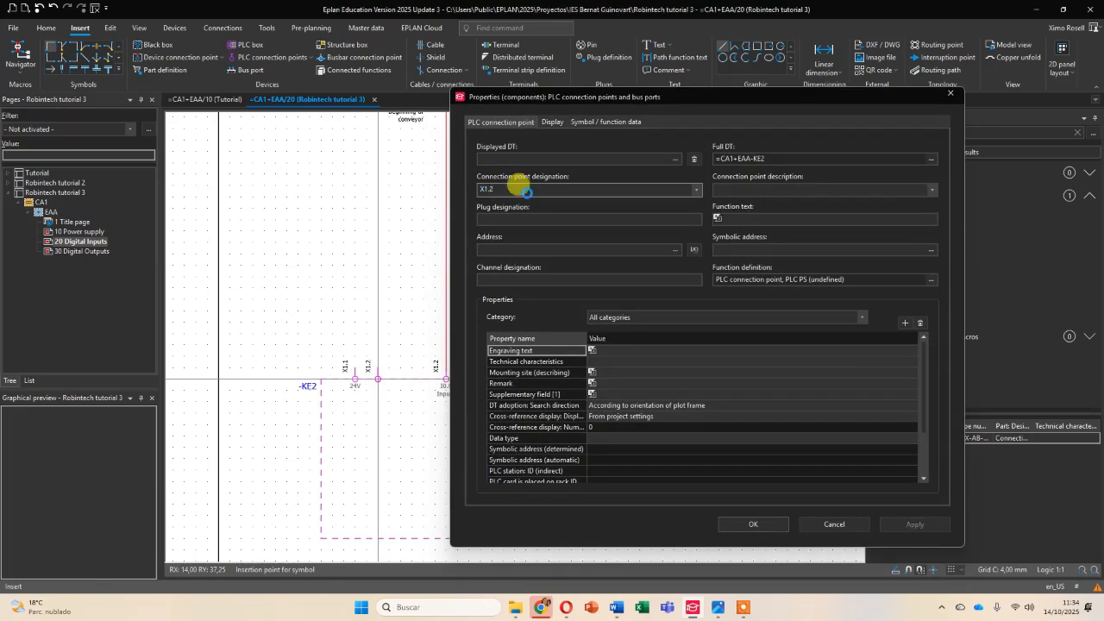
{"action": "key", "text": "Return"}
{"action": "scroll", "coordinate": [397, 384], "scroll_direction": "up", "scroll_amount": 3}
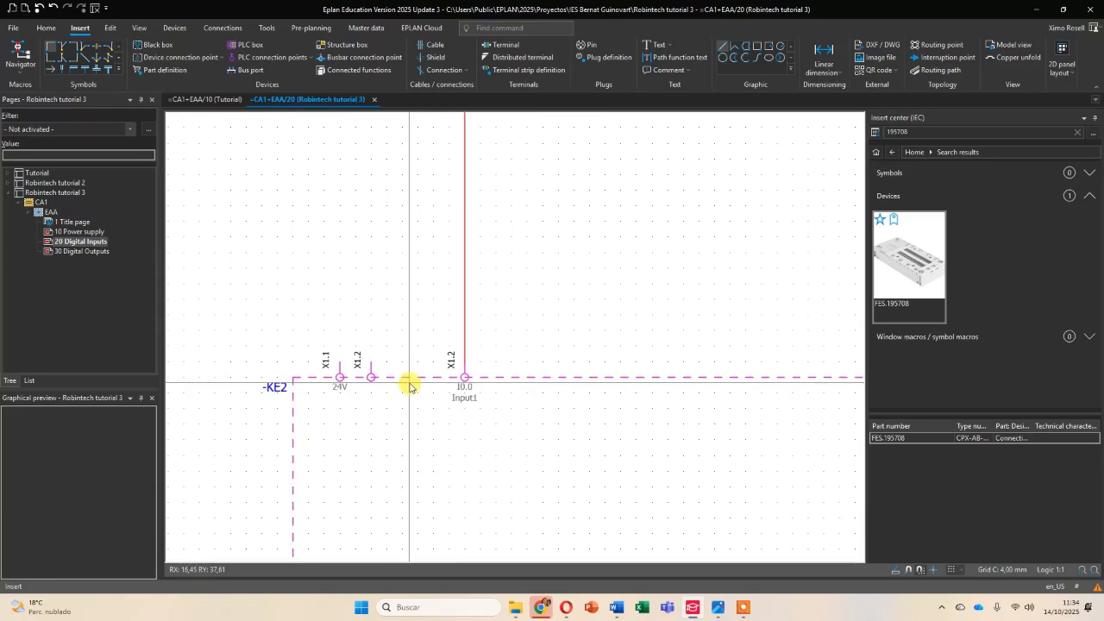
Move the second power supply connection point along -KE2's upper edge to midway between the 24V point and the Input1 point.
{"action": "scroll", "coordinate": [407, 384], "scroll_direction": "down", "scroll_amount": 4}
{"action": "left_click_drag", "start_coordinate": [385, 379], "coordinate": [446, 379]}
{"action": "scroll", "coordinate": [497, 390], "scroll_direction": "down", "scroll_amount": 1}
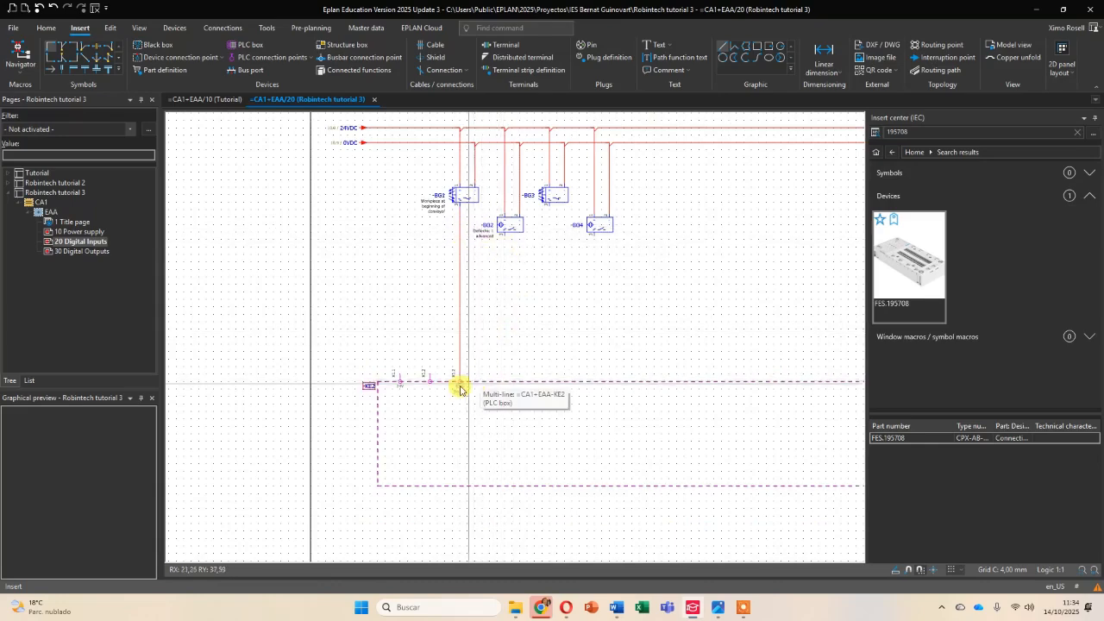
{"action": "scroll", "coordinate": [455, 382], "scroll_direction": "up", "scroll_amount": 3}
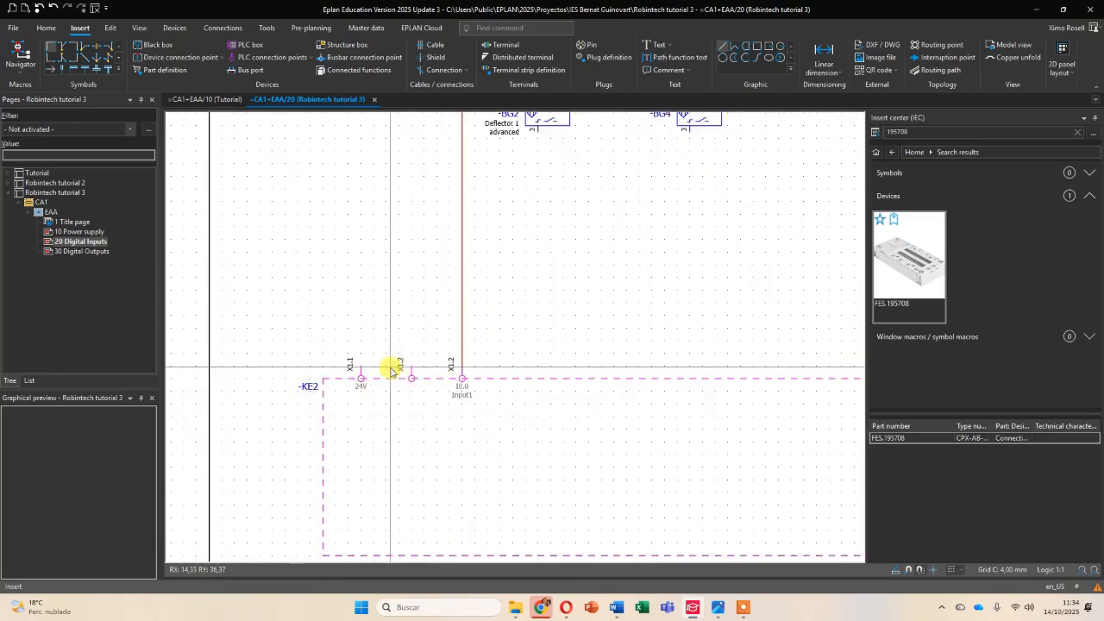
Following the pin assignment in the Word document, set the 24V point's designation to X1.0 and the second power supply point's to X1.1.
{"action": "key", "text": "alt+Tab"}
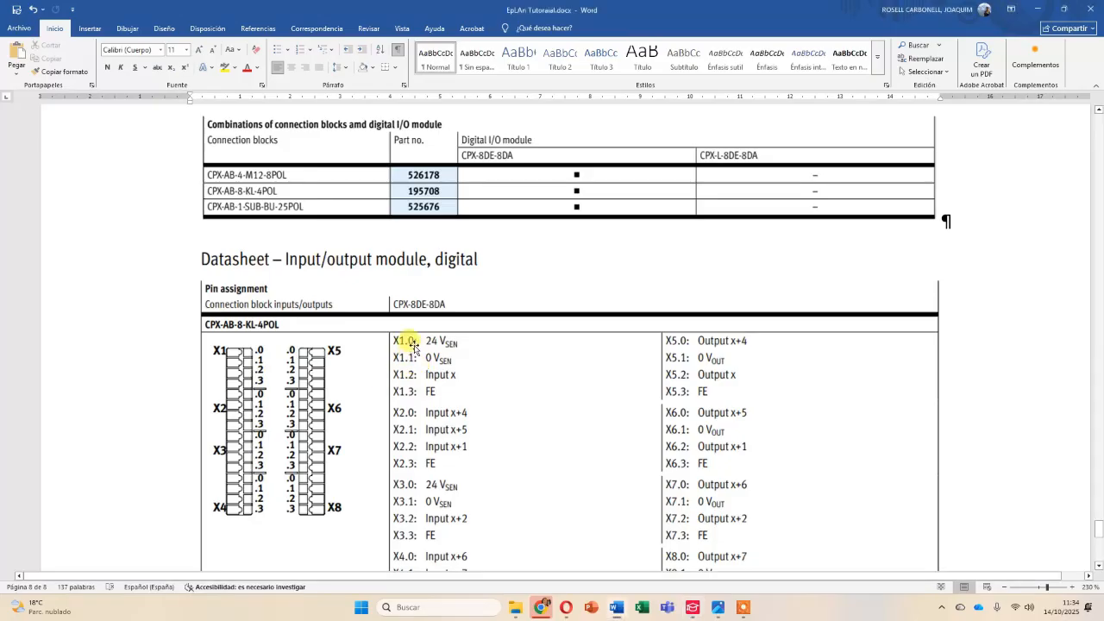
{"action": "key", "text": "alt+Tab"}
{"action": "double_click", "coordinate": [351, 366]}
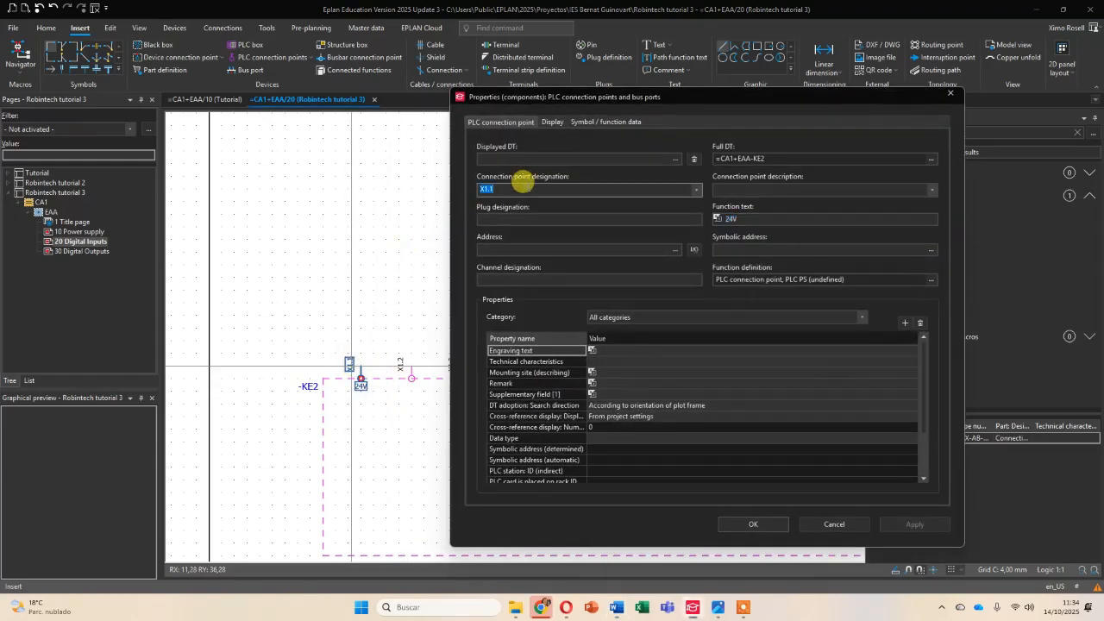
{"action": "key", "text": "Return"}
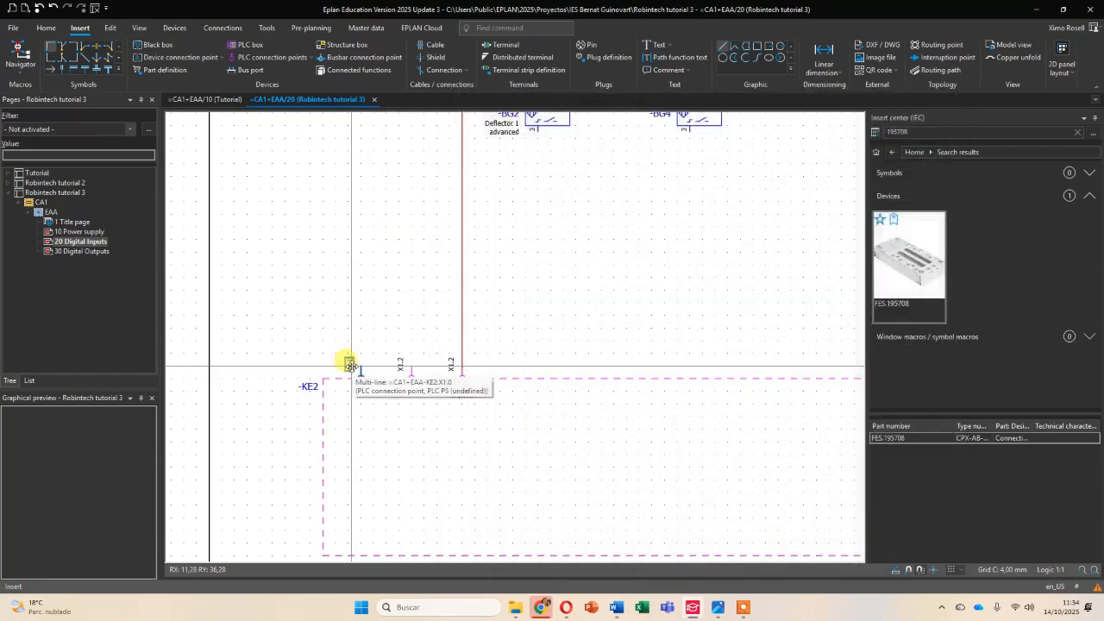
{"action": "left_click", "coordinate": [403, 365]}
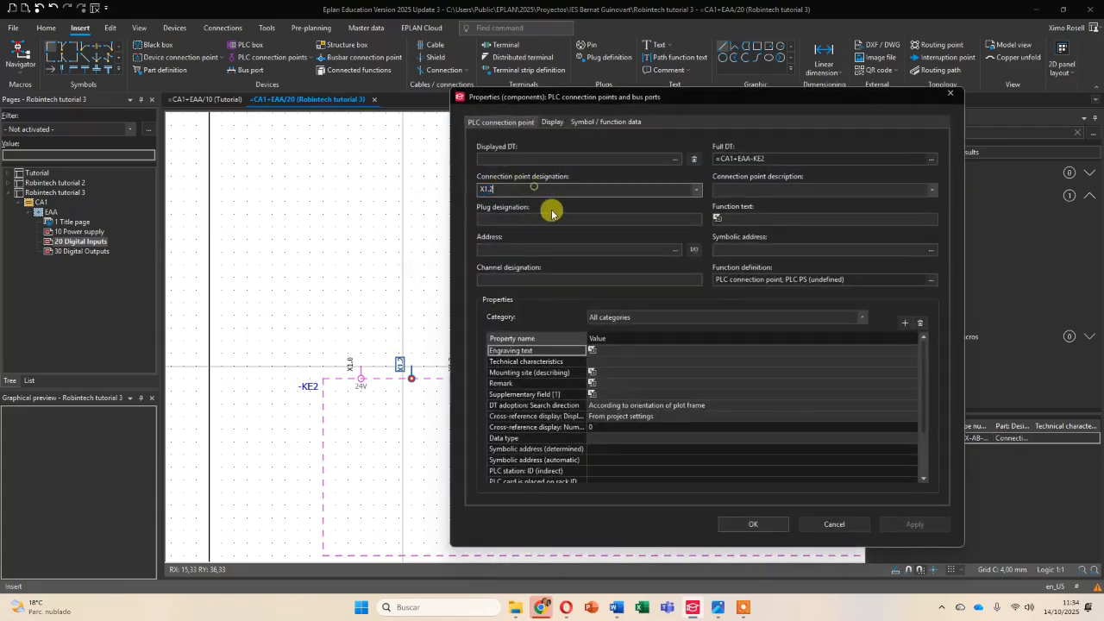
{"action": "key", "text": "Return"}
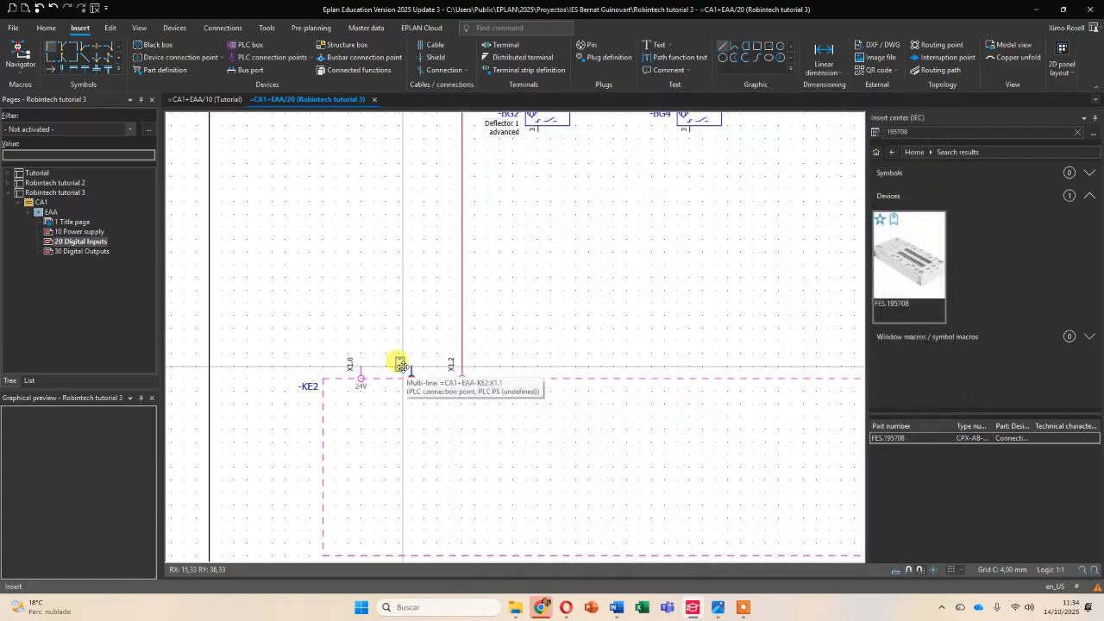
Following the Word pin assignment, place a PLC power supply connection point with designation X1.3 right of the Input1 point on -KE2's upper edge.
{"action": "scroll", "coordinate": [535, 362], "scroll_direction": "down", "scroll_amount": 2}
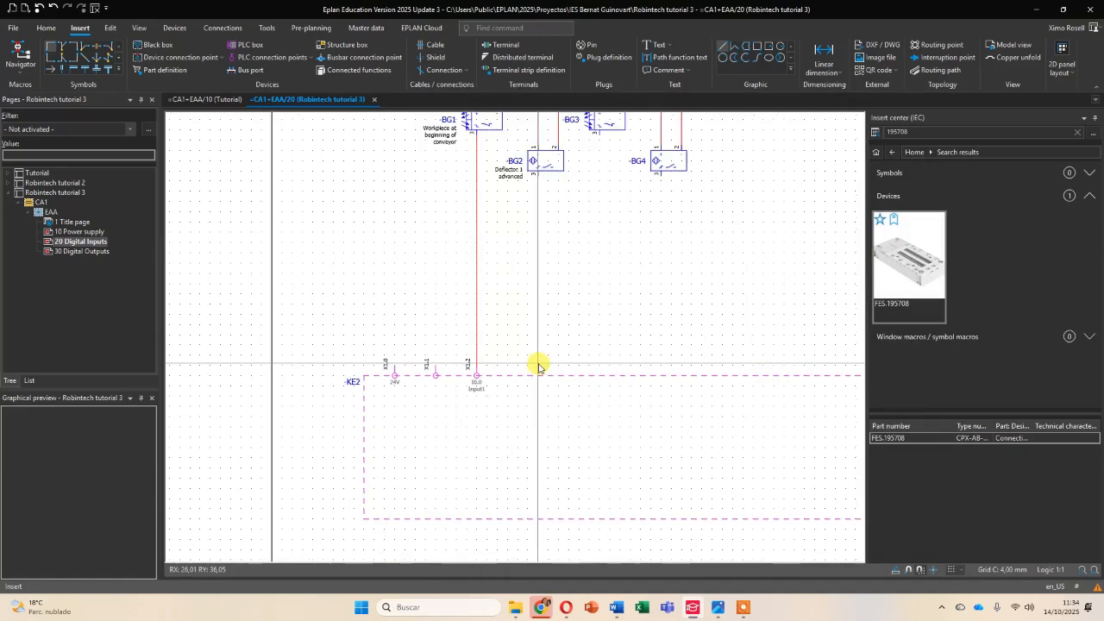
{"action": "scroll", "coordinate": [491, 390], "scroll_direction": "up", "scroll_amount": 3}
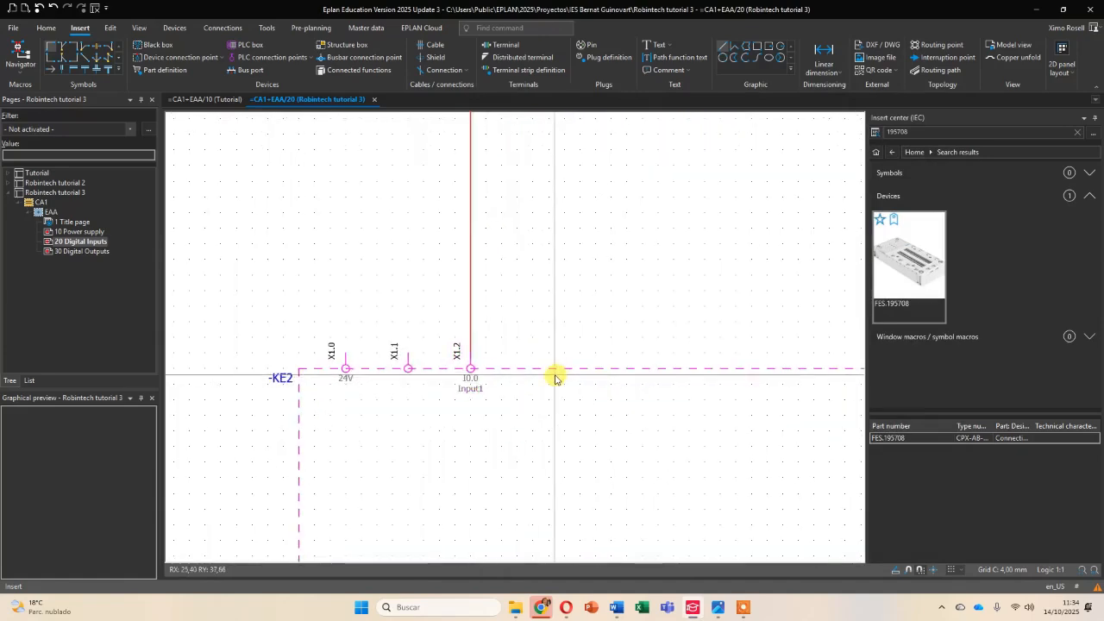
{"action": "key", "text": "alt+Tab"}
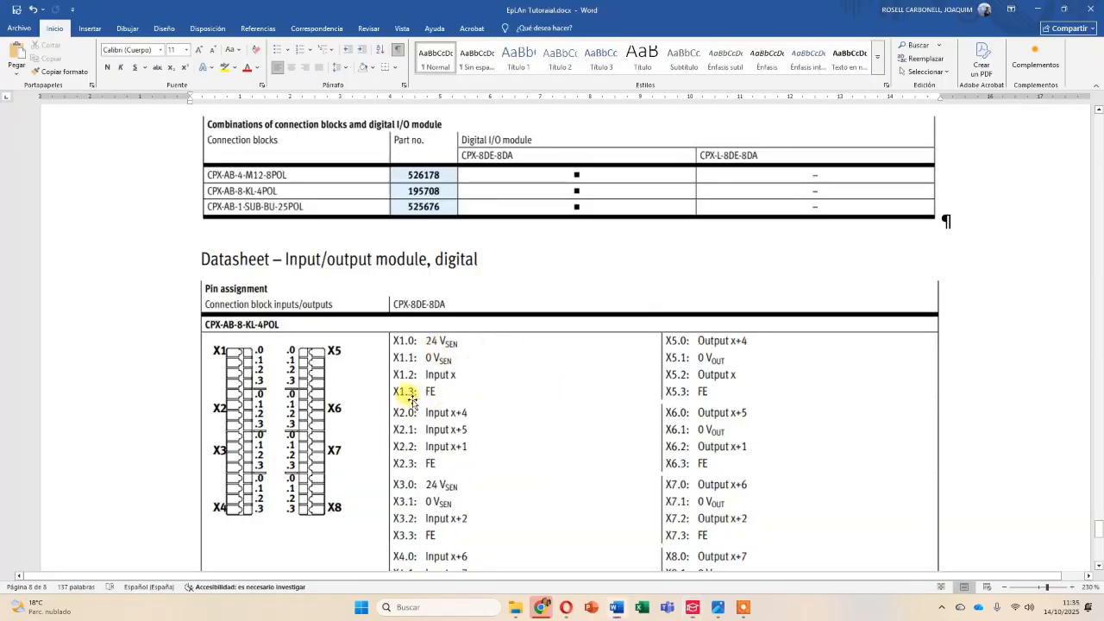
{"action": "key", "text": "alt+Tab"}
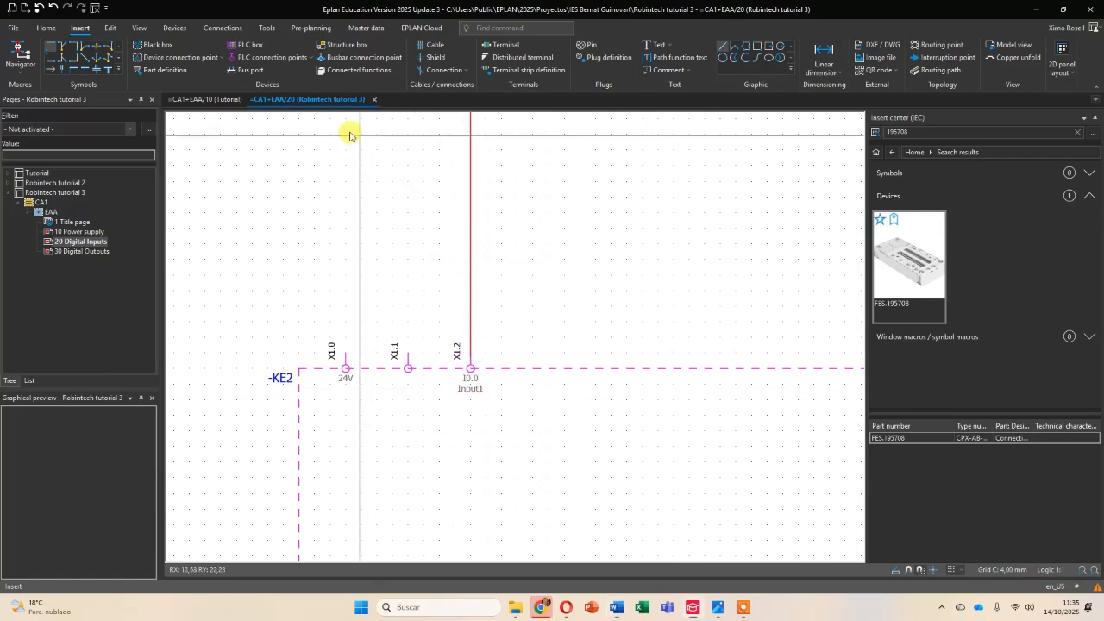
{"action": "left_click", "coordinate": [308, 63]}
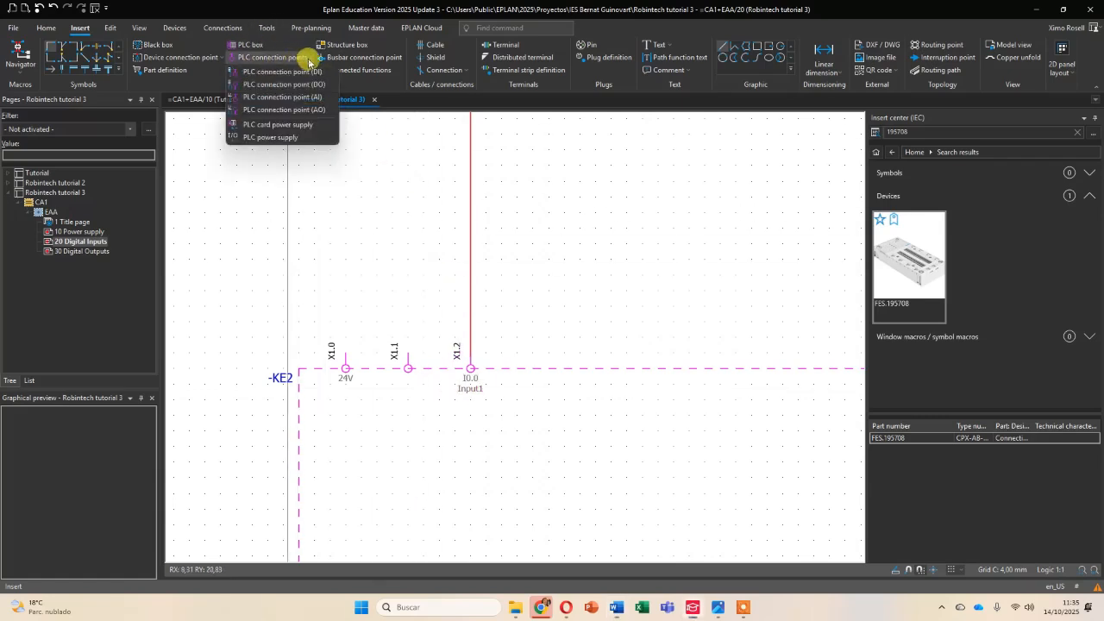
{"action": "left_click", "coordinate": [284, 138]}
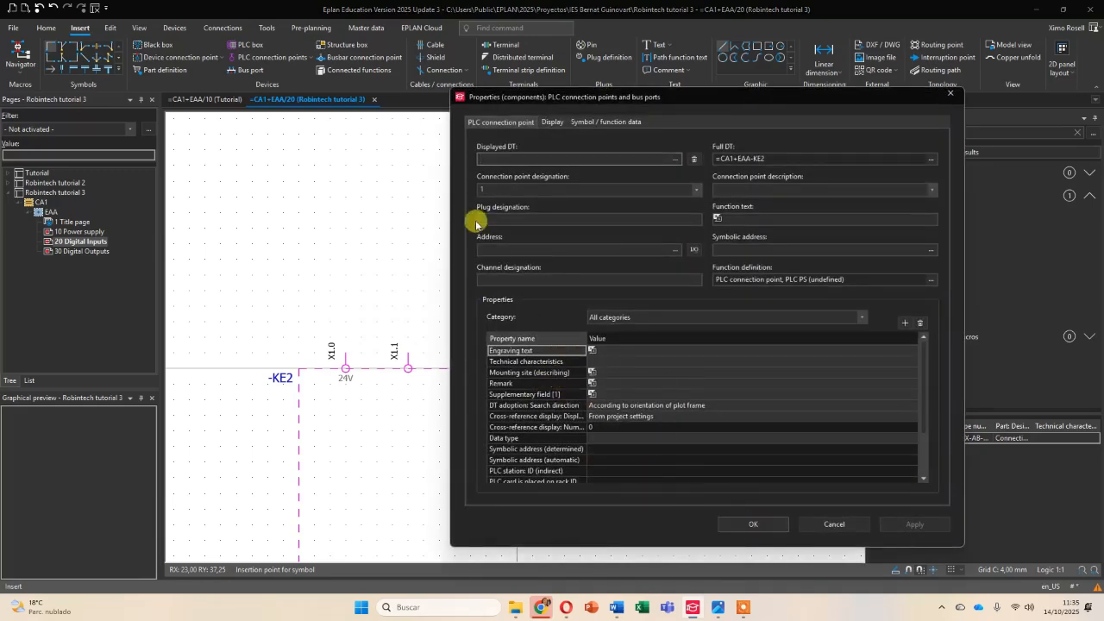
{"action": "left_click", "coordinate": [501, 188]}
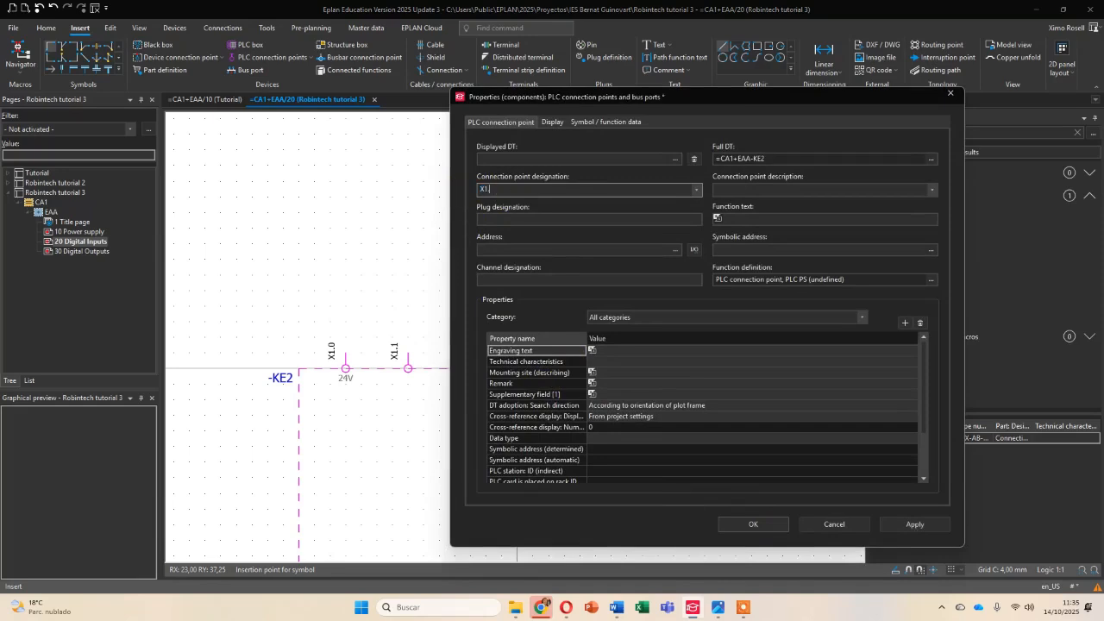
{"action": "key", "text": "Return"}
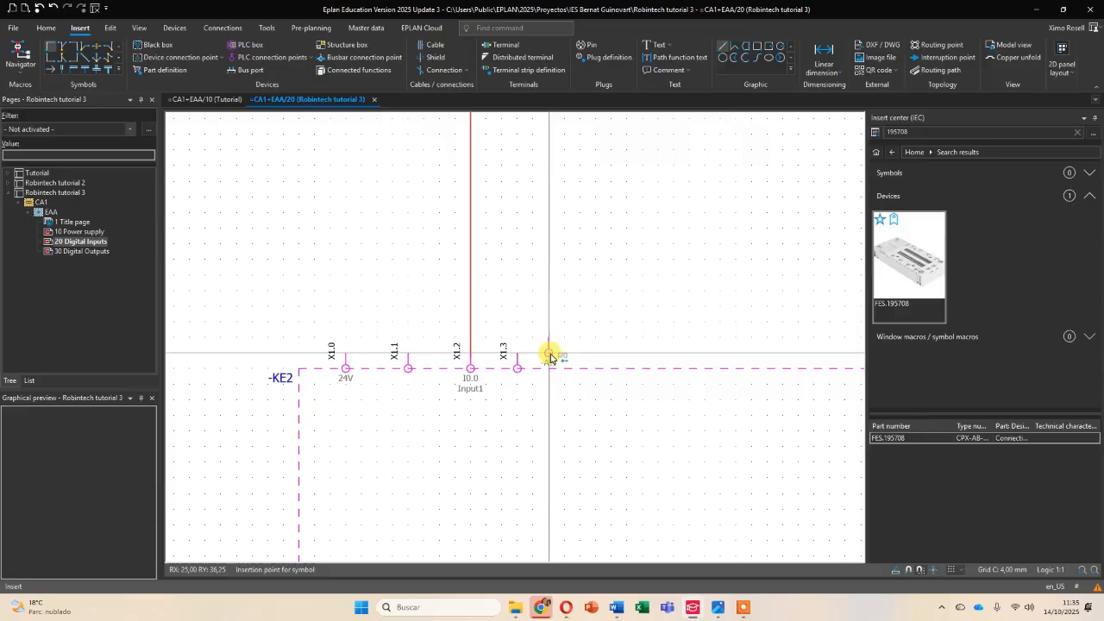
Check the CPX-AB-8-KL-4POL pin assignment for X2.0 to X4.3 in the Word document and return to the schematic.
{"action": "key", "text": "alt+Tab"}
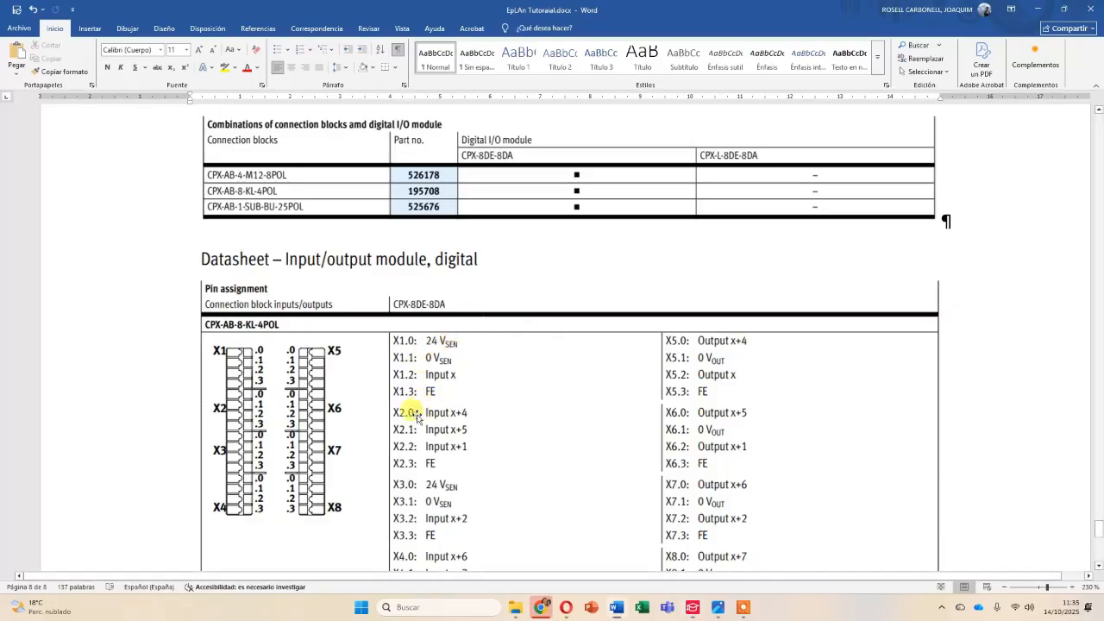
{"action": "scroll", "coordinate": [417, 420], "scroll_direction": "down", "scroll_amount": 2}
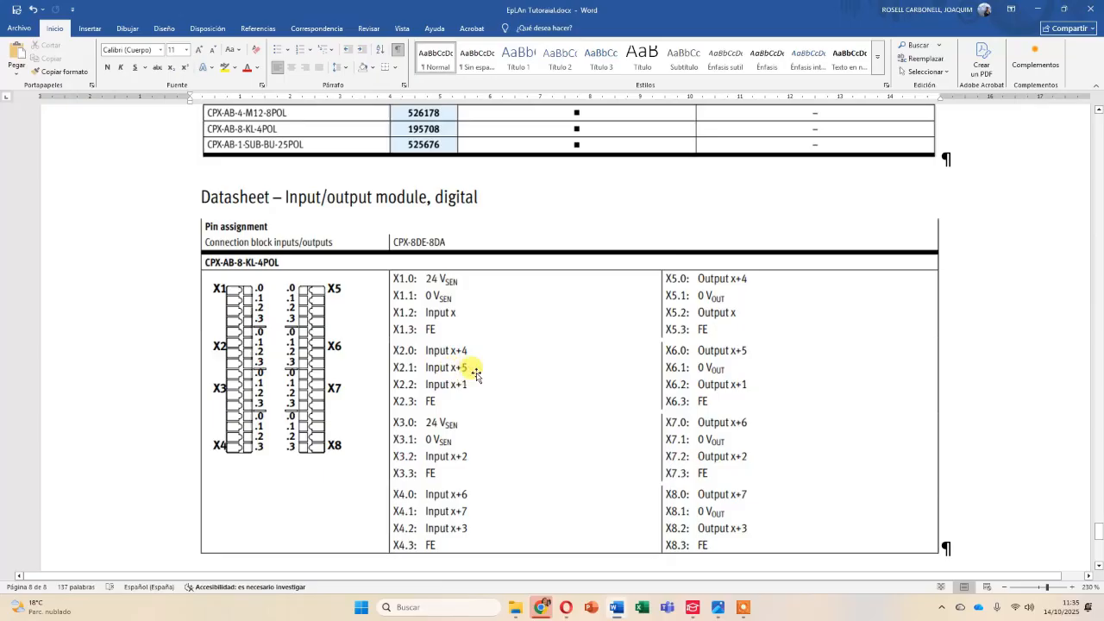
{"action": "key", "text": "alt+Tab"}
{"action": "scroll", "coordinate": [572, 375], "scroll_direction": "down", "scroll_amount": 2}
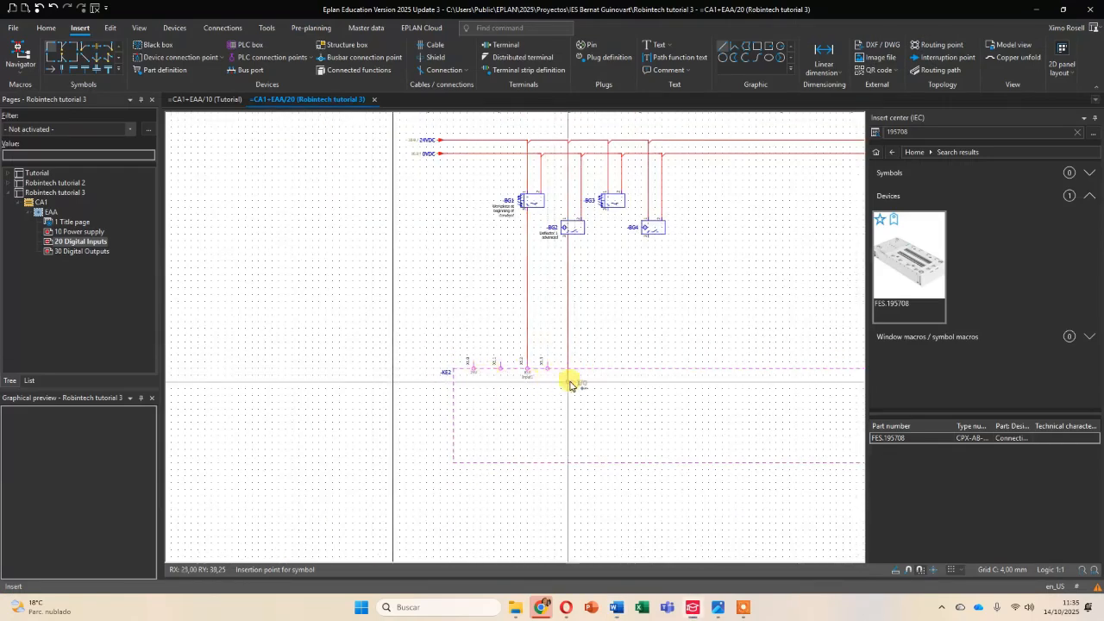
Examine the row of connection points along -KE2's upper edge, their input labels and their connections up to the sensors.
{"action": "middle_click_drag", "start_coordinate": [574, 386], "coordinate": [524, 386]}
{"action": "middle_click_drag", "start_coordinate": [611, 393], "coordinate": [466, 434]}
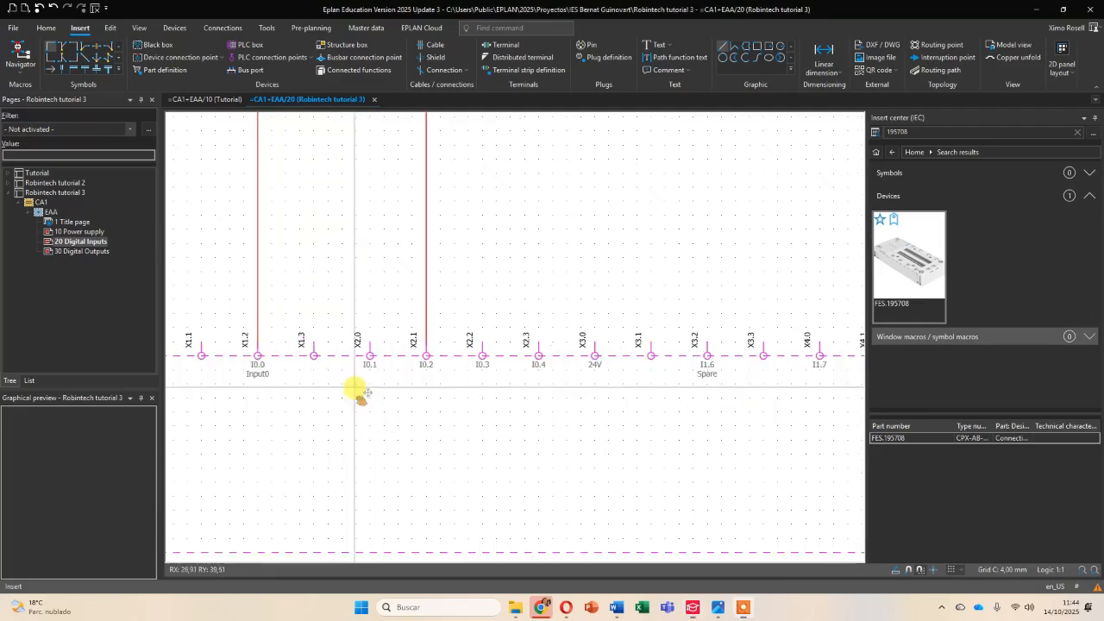
{"action": "middle_click_drag", "start_coordinate": [357, 389], "coordinate": [641, 389]}
{"action": "scroll", "coordinate": [701, 386], "scroll_direction": "down", "scroll_amount": 3}
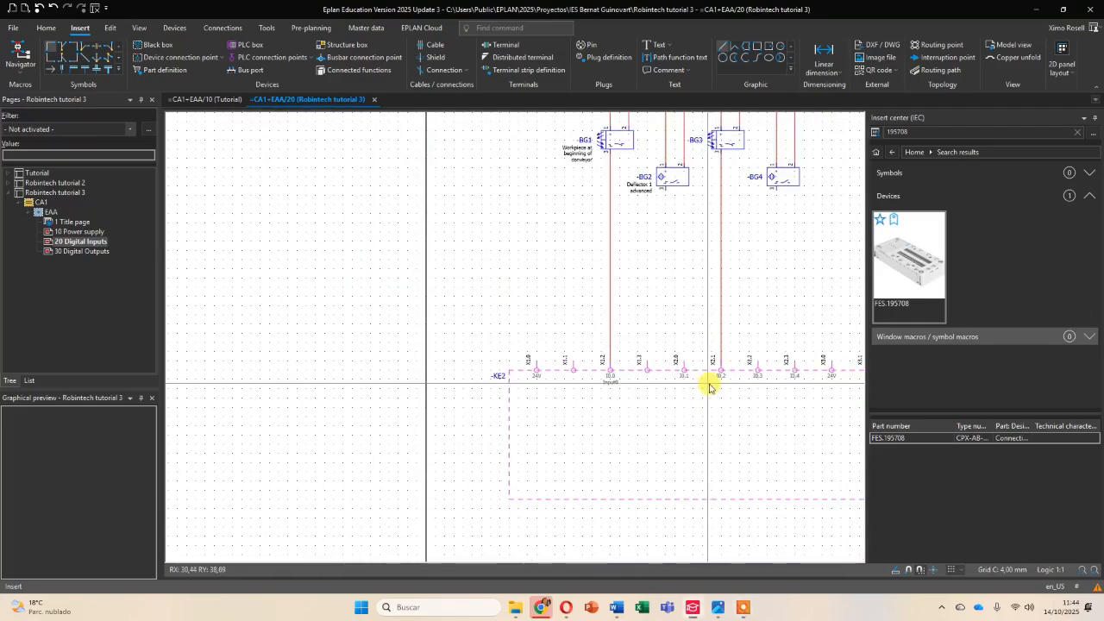
{"action": "middle_click_drag", "start_coordinate": [707, 384], "coordinate": [489, 402]}
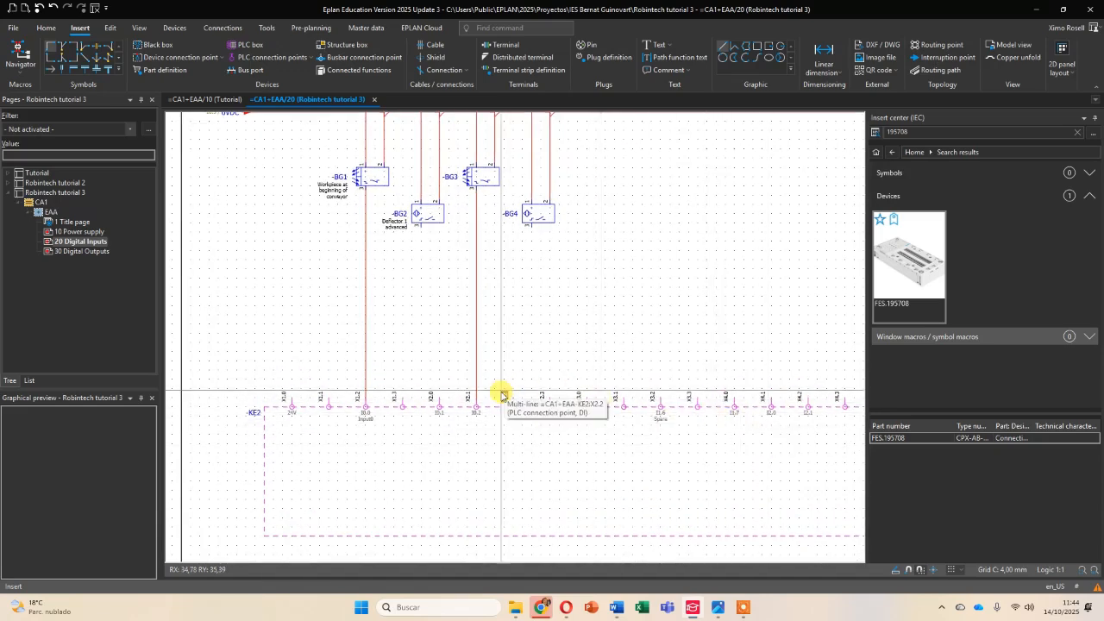
{"action": "scroll", "coordinate": [483, 392], "scroll_direction": "up", "scroll_amount": 2}
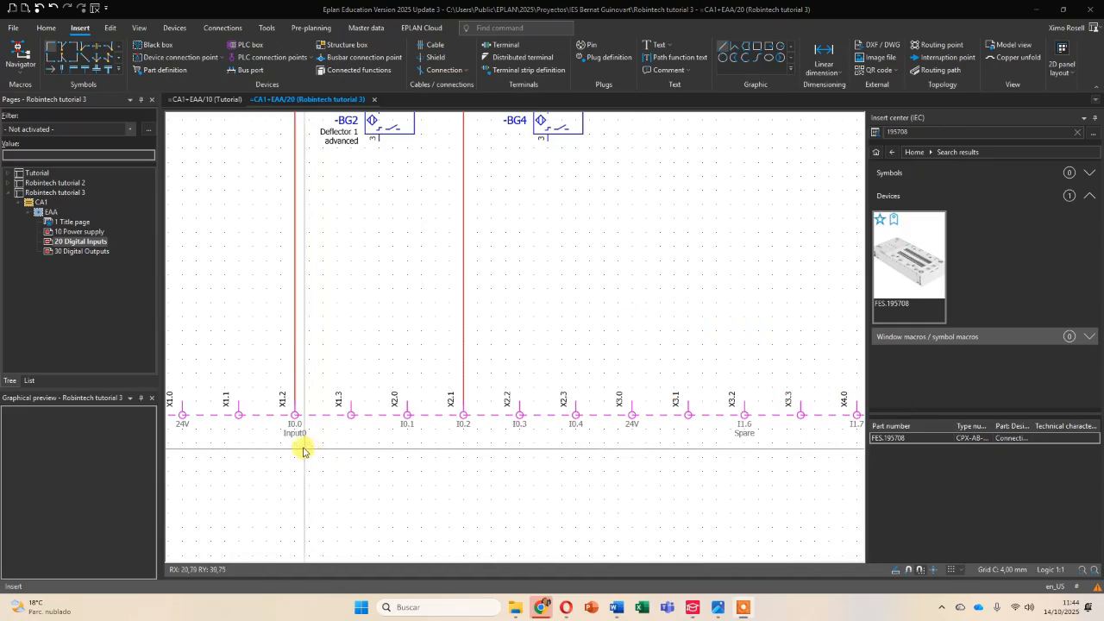
Following the Word pin assignment, set connection point X2.2 on -KE2 to function text Input1 and PLC address I0.1.
{"action": "scroll", "coordinate": [303, 449], "scroll_direction": "up", "scroll_amount": 2}
{"action": "middle_click_drag", "start_coordinate": [383, 436], "coordinate": [418, 440]}
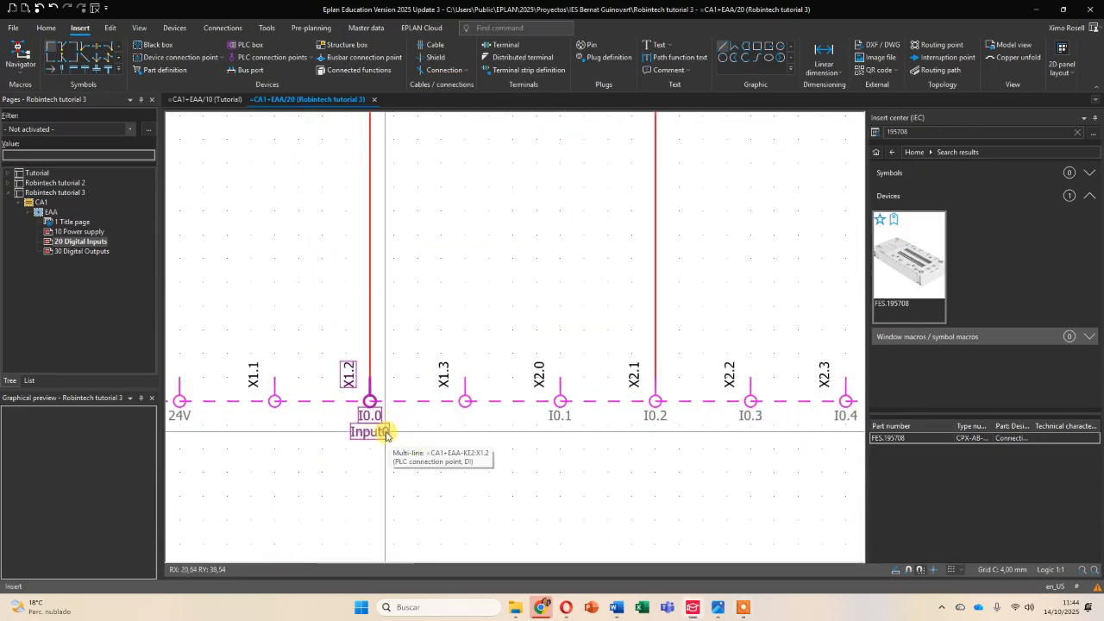
{"action": "key", "text": "alt+Tab"}
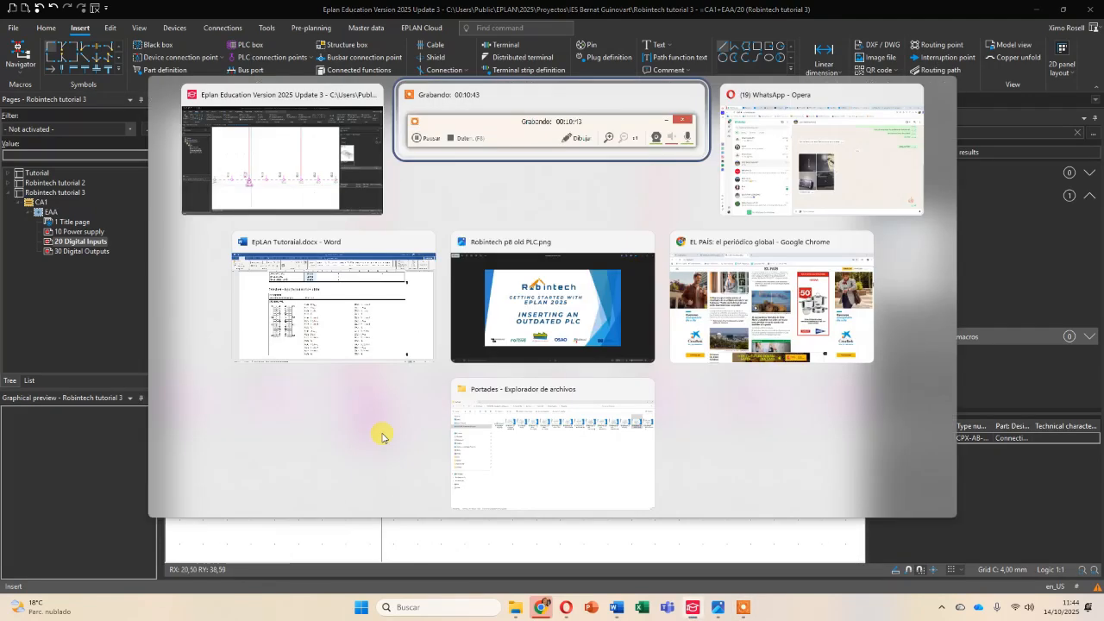
{"action": "key", "text": "alt+Tab"}
{"action": "key", "text": "alt+Tab"}
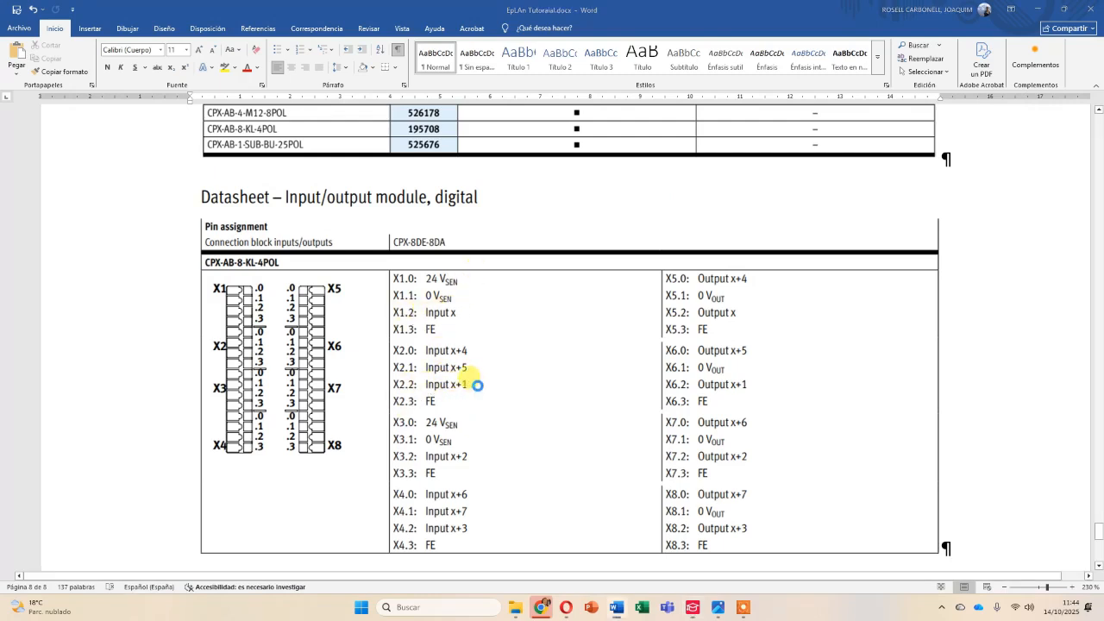
{"action": "key", "text": "alt+Tab"}
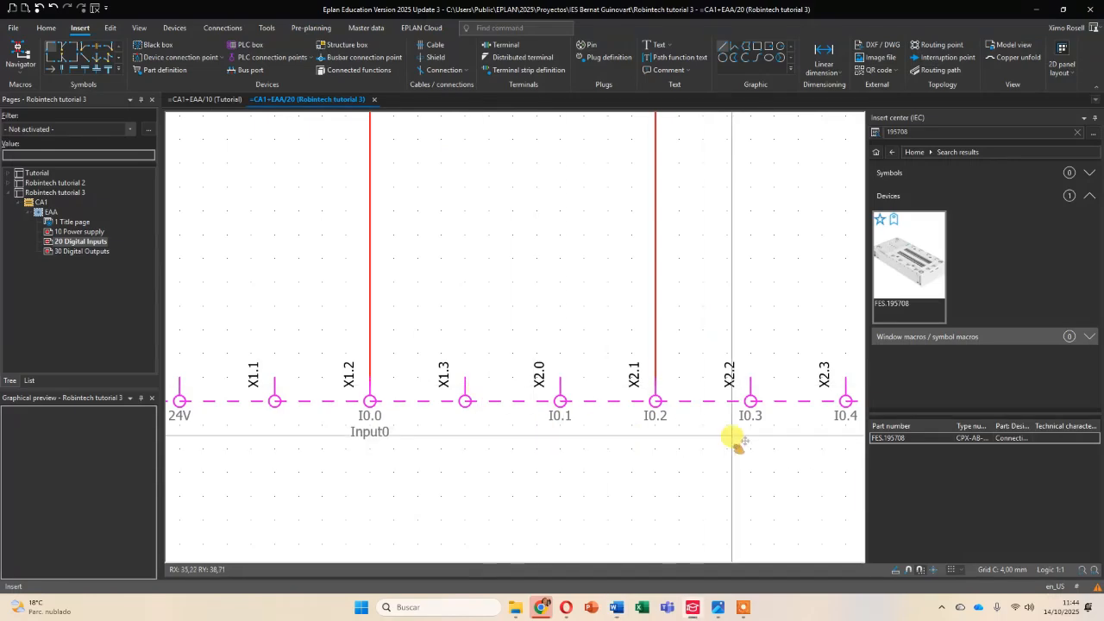
{"action": "middle_click_drag", "start_coordinate": [731, 436], "coordinate": [639, 445]}
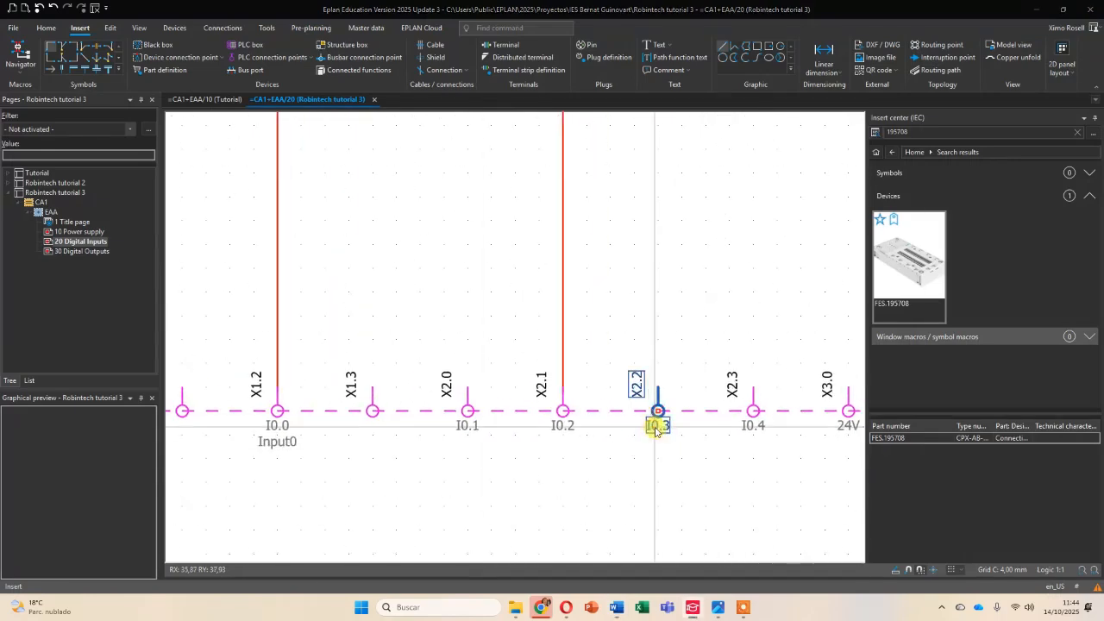
{"action": "double_click", "coordinate": [656, 428]}
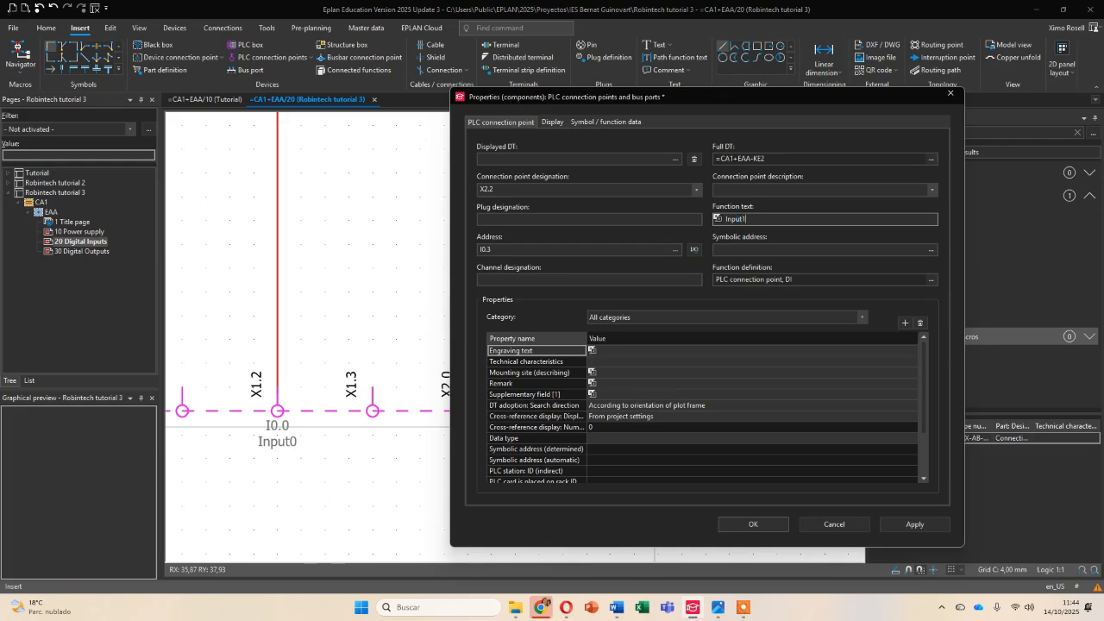
{"action": "left_click", "coordinate": [677, 252]}
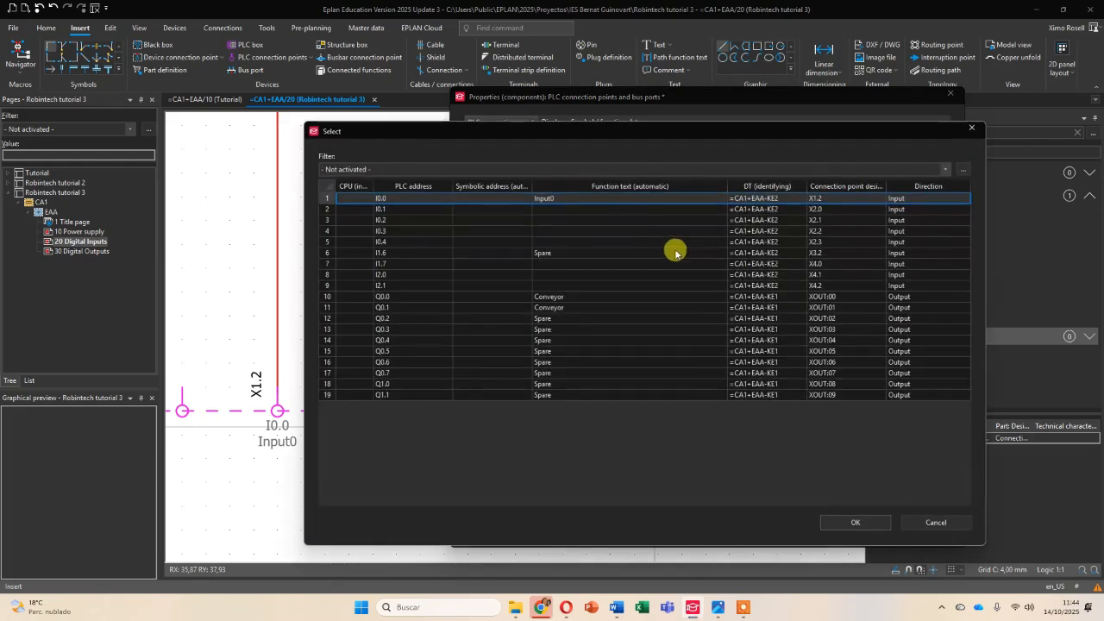
{"action": "left_click", "coordinate": [399, 210]}
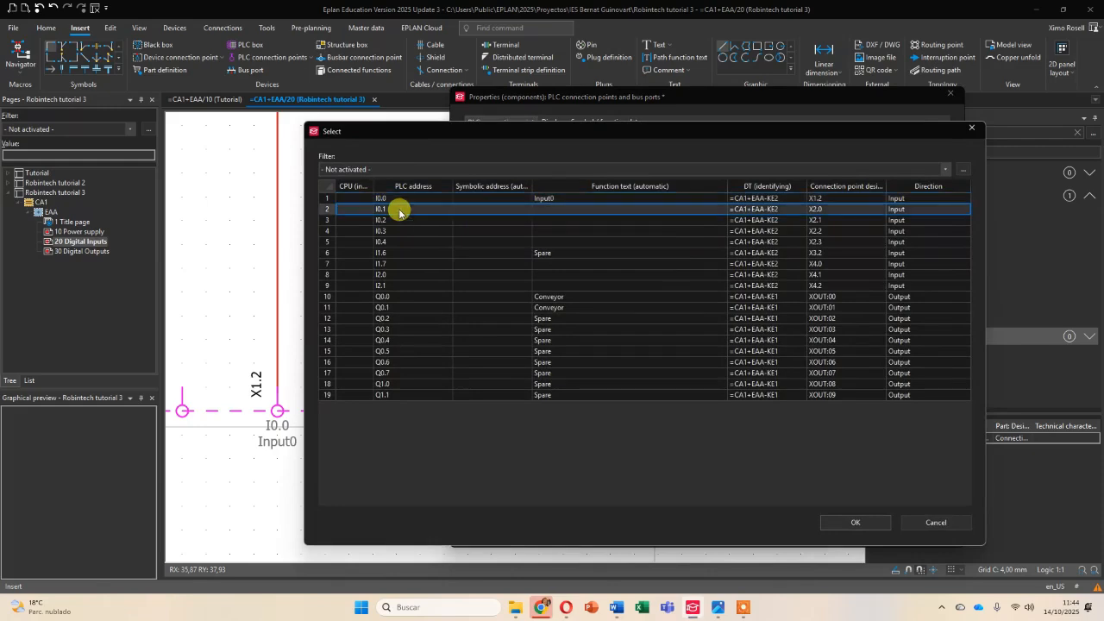
{"action": "left_click", "coordinate": [853, 523]}
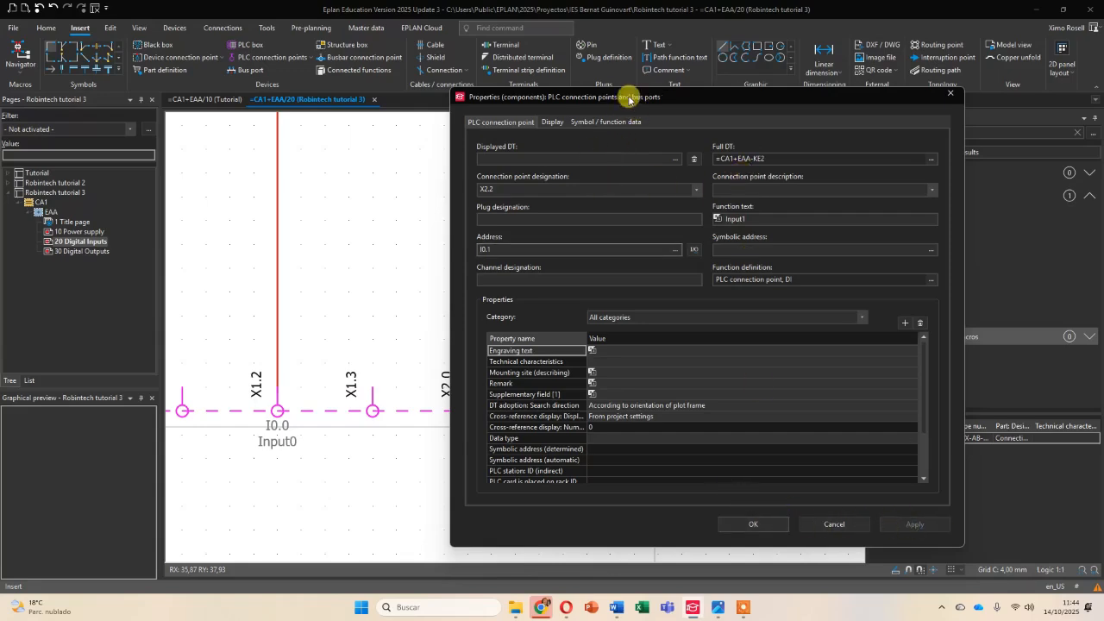
{"action": "left_click", "coordinate": [759, 523]}
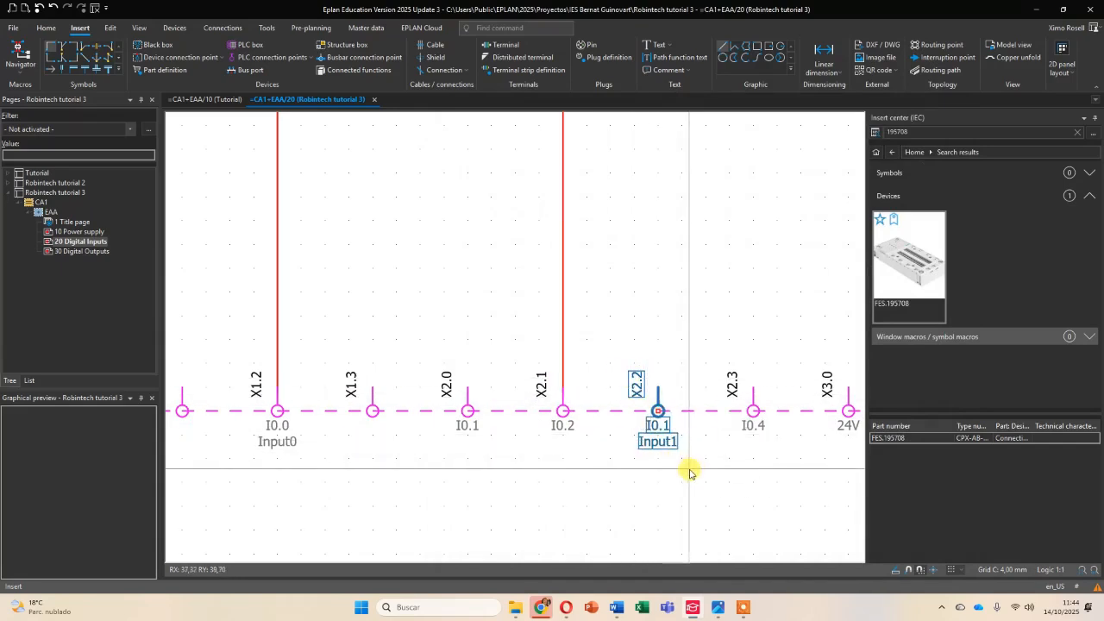
Following the Word pin assignment, set connection point X3.2 on -KE2 to function text Input2 and PLC address I0.2.
{"action": "key", "text": "alt+Tab"}
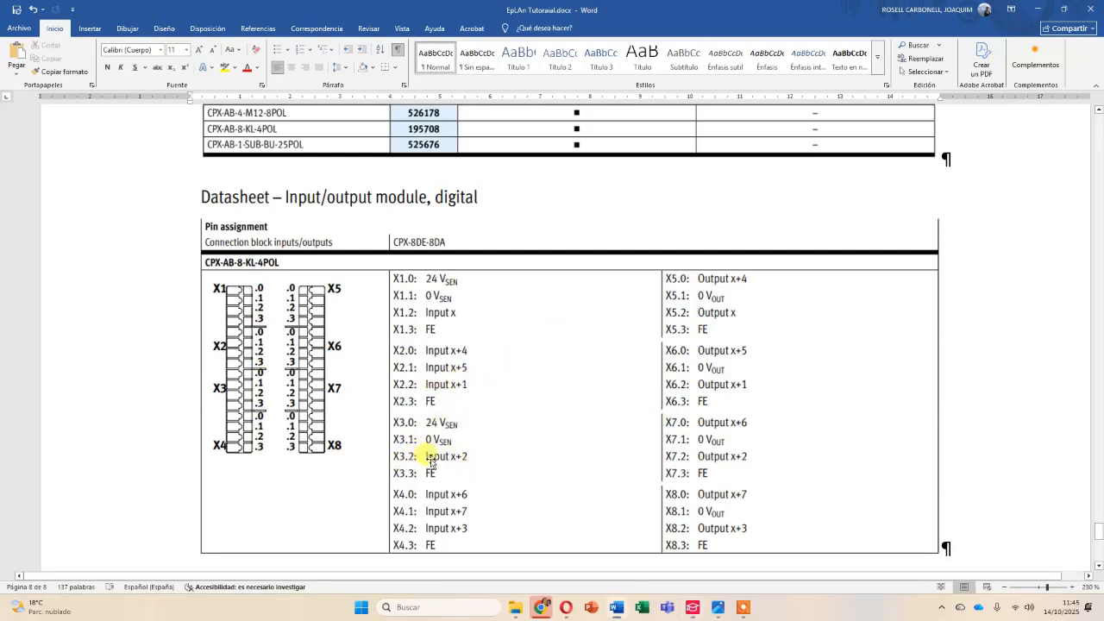
{"action": "key", "text": "alt+Tab"}
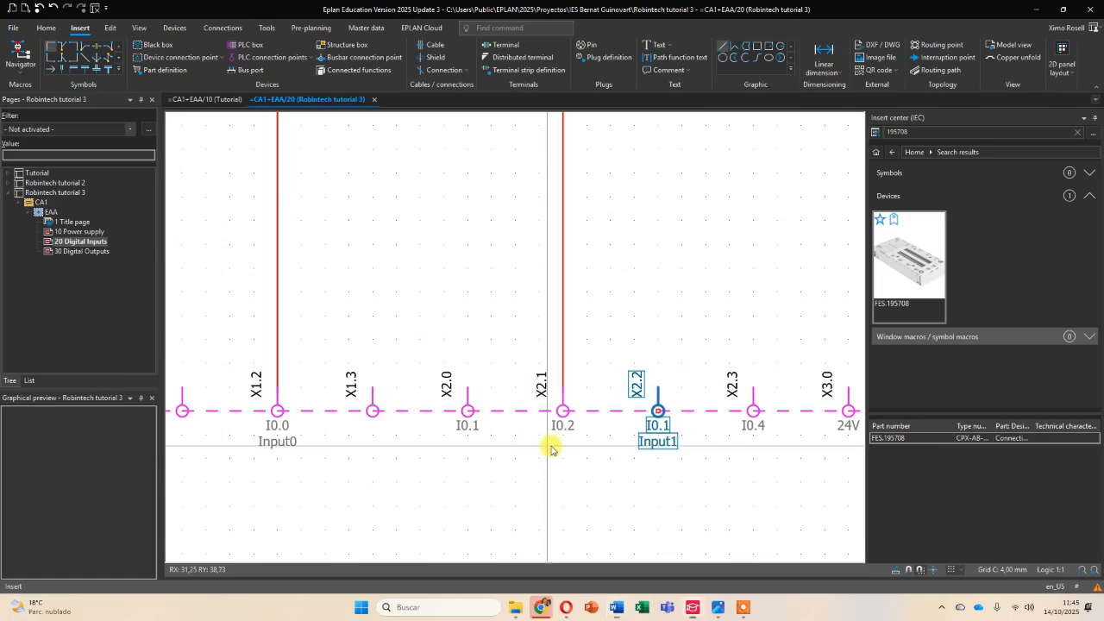
{"action": "middle_click_drag", "start_coordinate": [702, 443], "coordinate": [436, 446]}
{"action": "middle_click_drag", "start_coordinate": [628, 452], "coordinate": [545, 454]}
{"action": "double_click", "coordinate": [677, 425]}
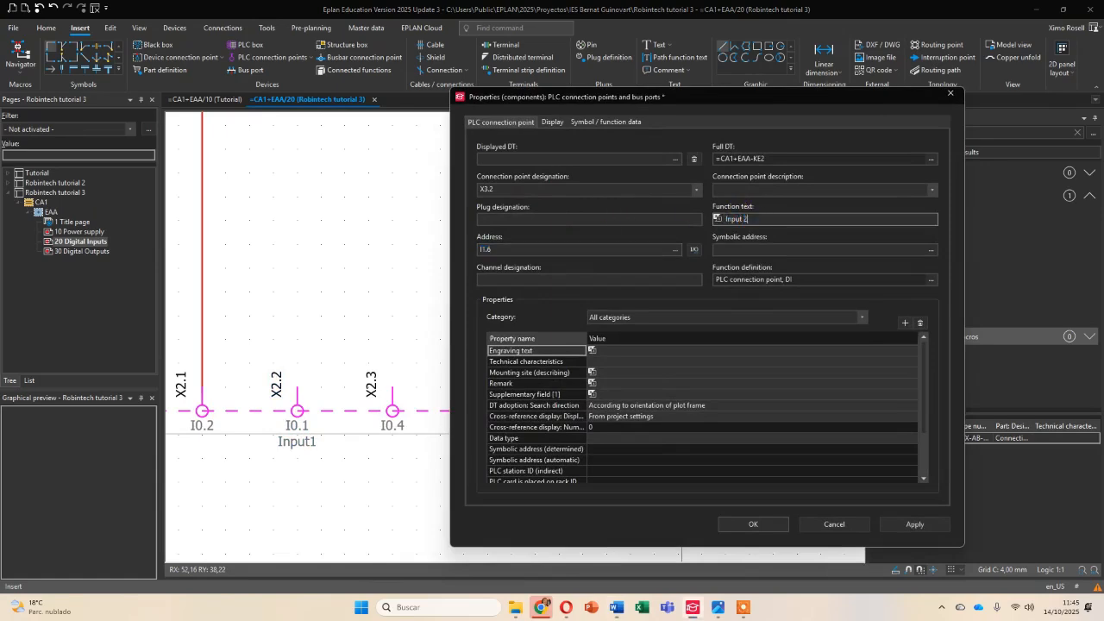
{"action": "left_click", "coordinate": [675, 249]}
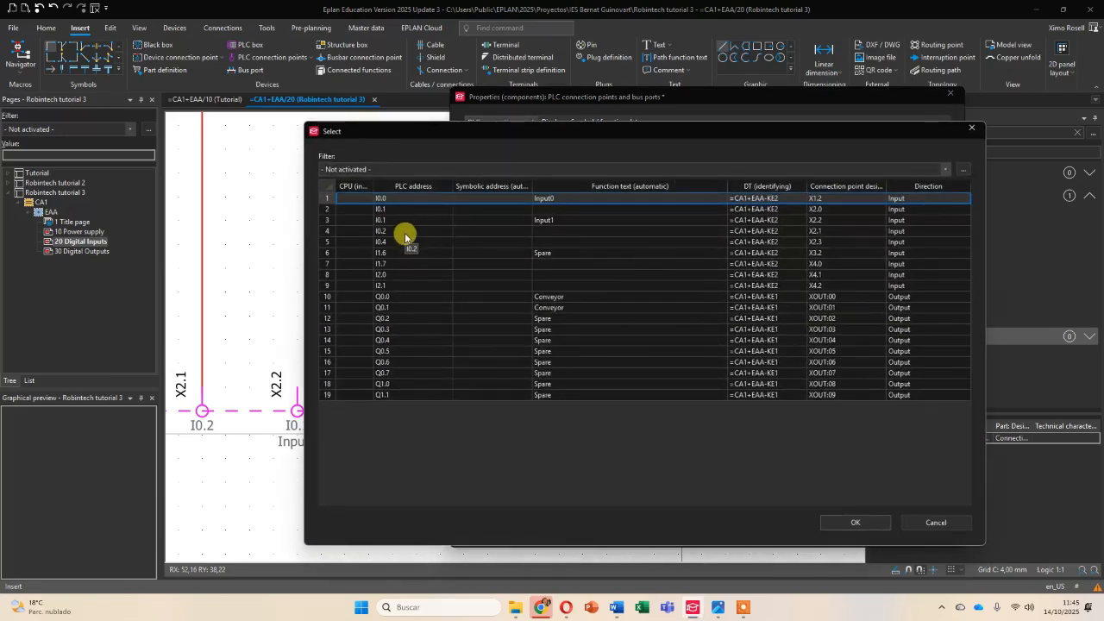
{"action": "left_click", "coordinate": [404, 231]}
{"action": "left_click", "coordinate": [850, 523]}
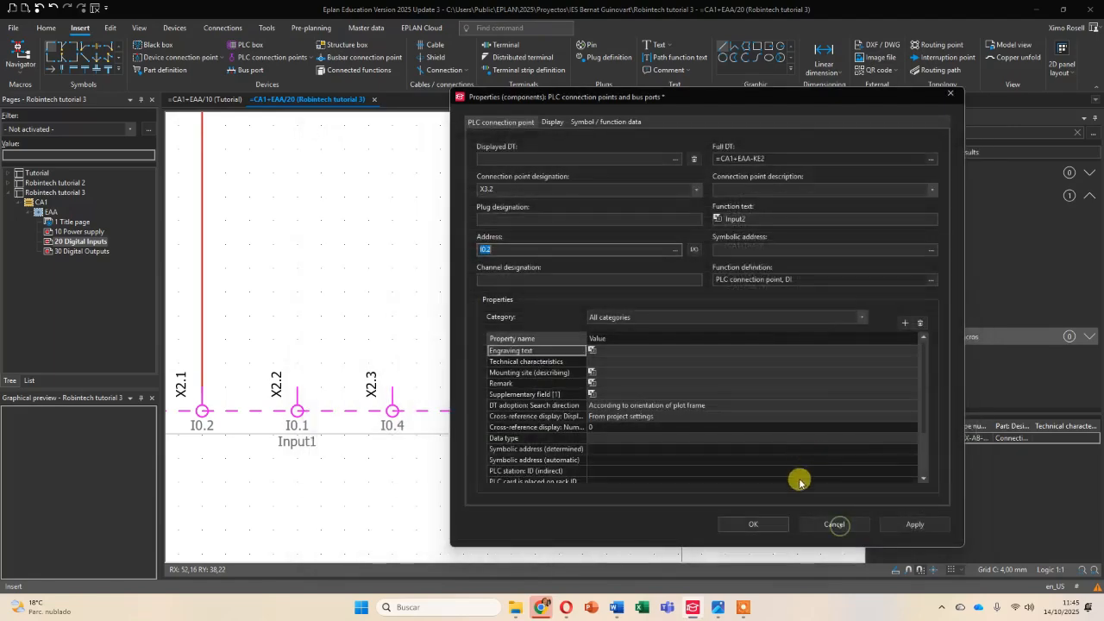
{"action": "left_click", "coordinate": [752, 524]}
Move sensor -BG3 with its 24VDC and 0VDC supply branches so its output lines up with point X3.2 on -KE2.
{"action": "scroll", "coordinate": [677, 427], "scroll_direction": "down", "scroll_amount": 2}
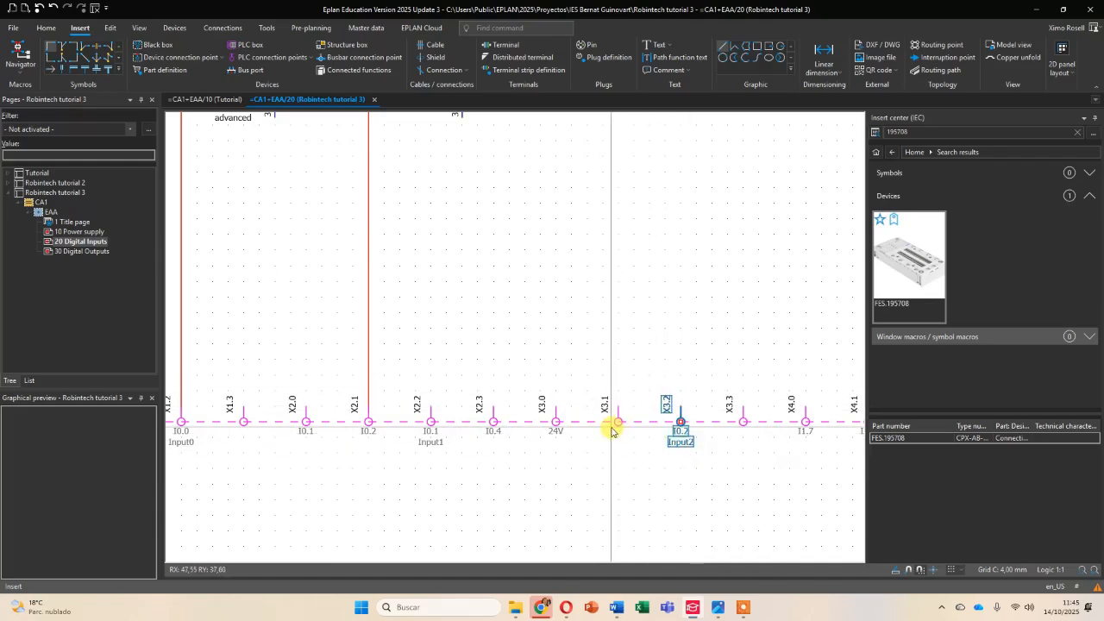
{"action": "scroll", "coordinate": [602, 429], "scroll_direction": "down", "scroll_amount": 1}
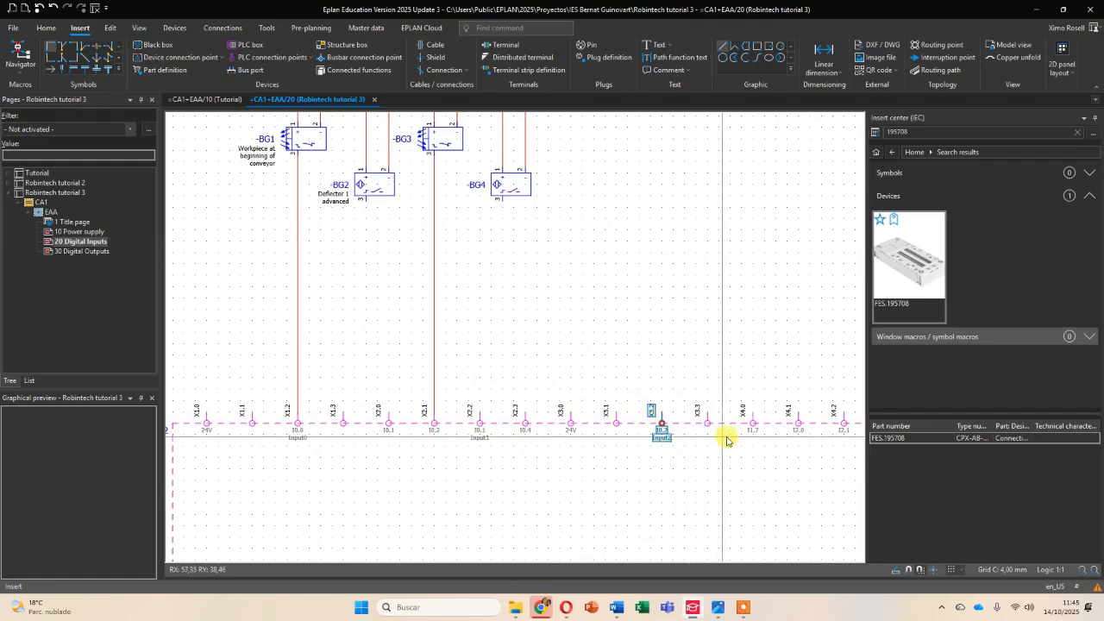
{"action": "left_click", "coordinate": [661, 436]}
{"action": "middle_click_drag", "start_coordinate": [562, 431], "coordinate": [618, 435]}
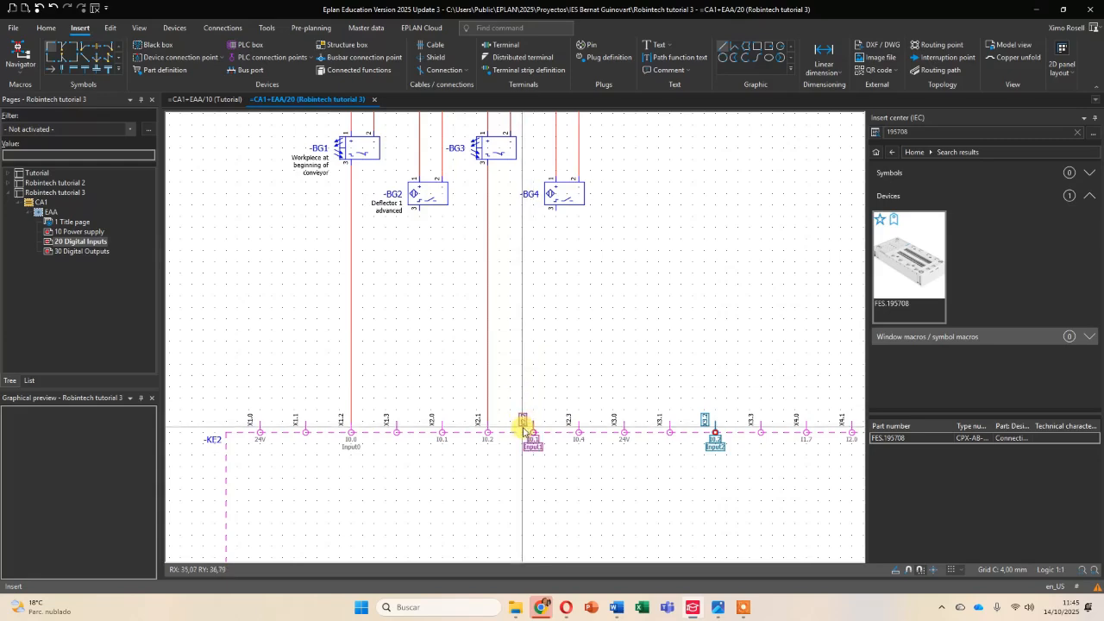
{"action": "middle_click_drag", "start_coordinate": [449, 270], "coordinate": [446, 339]}
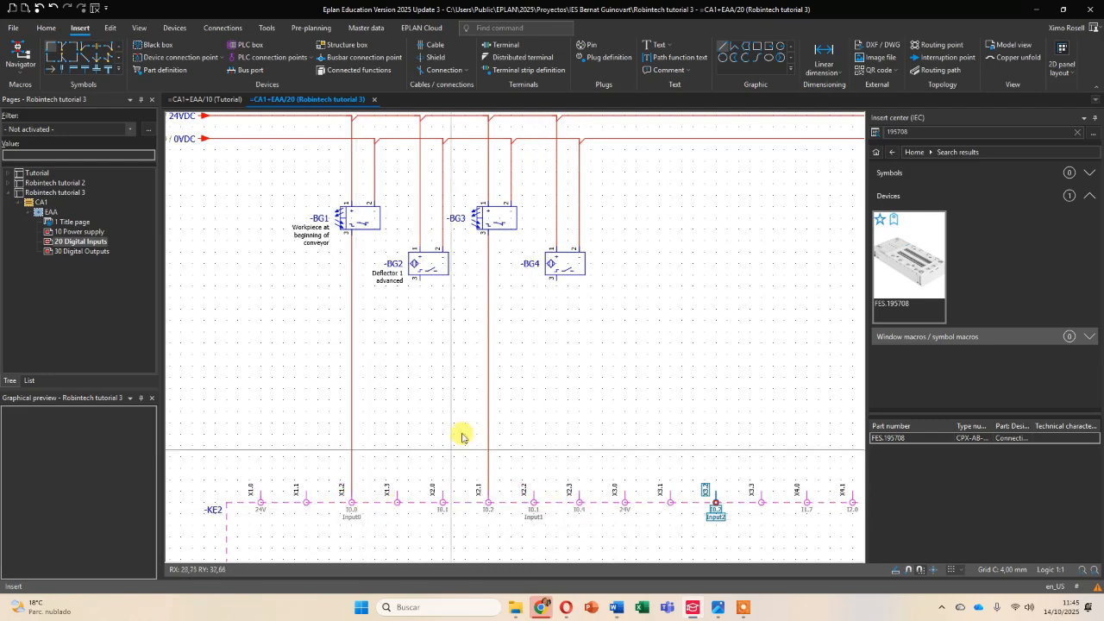
{"action": "scroll", "coordinate": [505, 224], "scroll_direction": "up", "scroll_amount": 1}
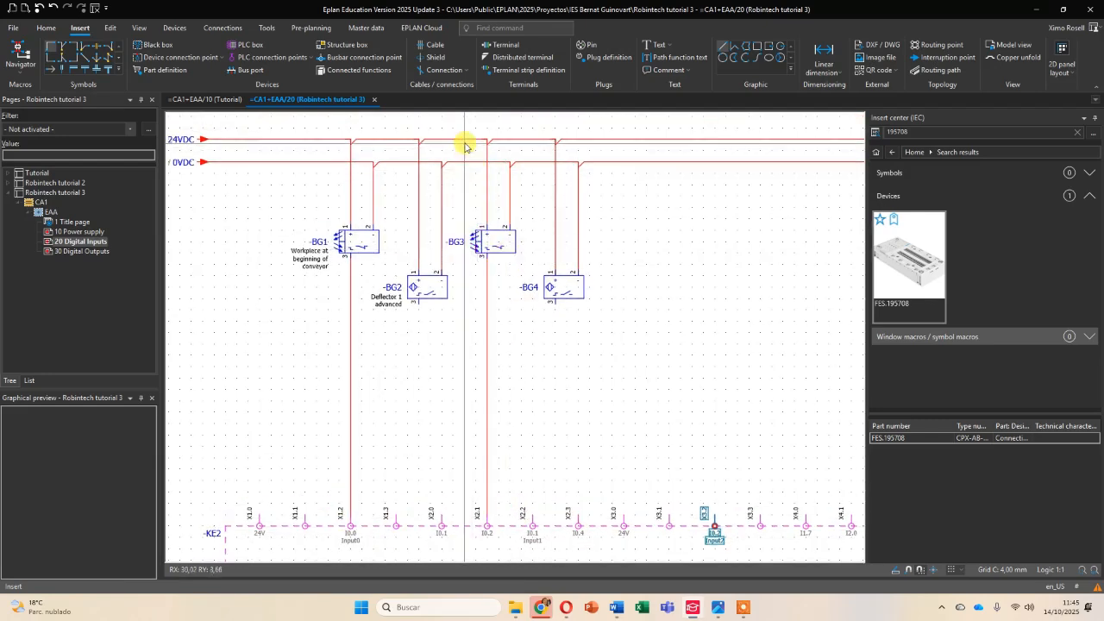
{"action": "left_click_drag", "start_coordinate": [458, 129], "coordinate": [529, 316]}
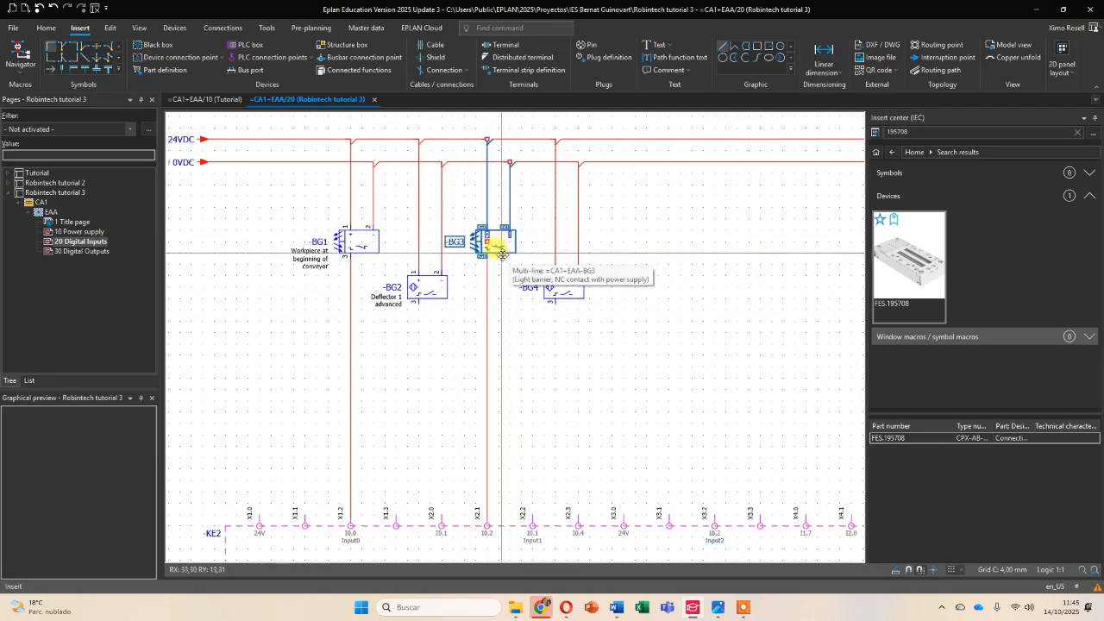
{"action": "left_click_drag", "start_coordinate": [502, 255], "coordinate": [716, 255]}
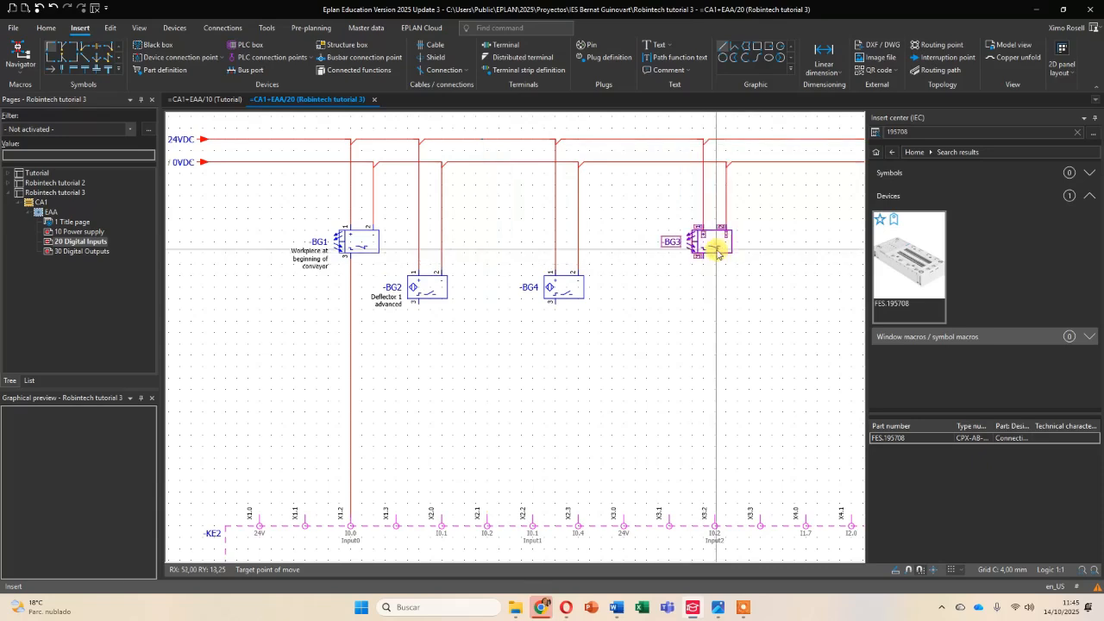
{"action": "left_click_drag", "start_coordinate": [666, 125], "coordinate": [727, 253]}
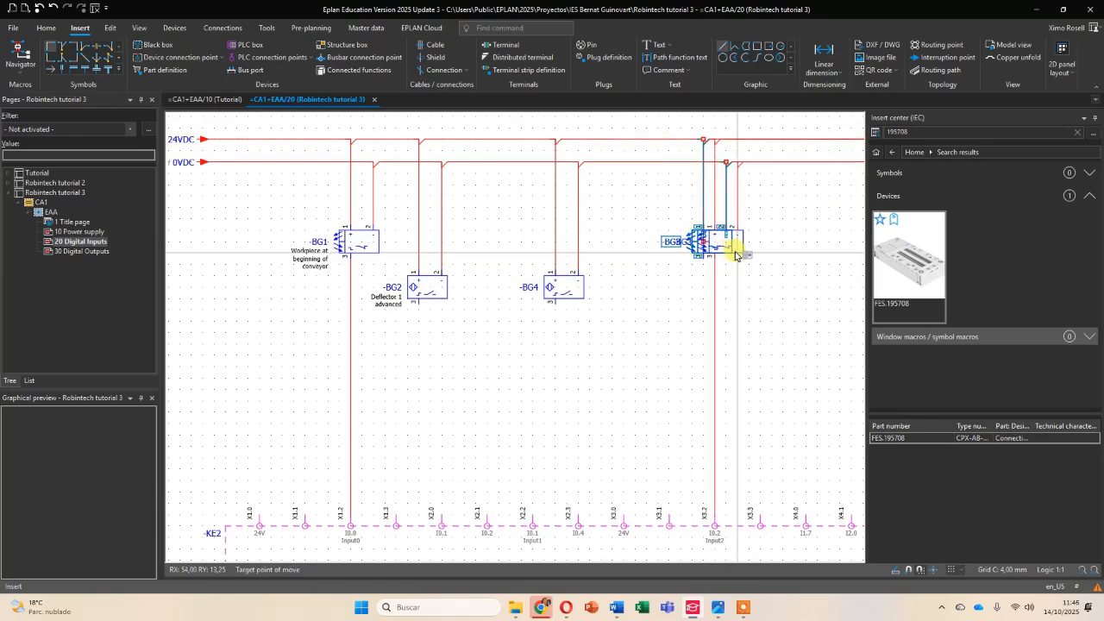
{"action": "left_click", "coordinate": [736, 255]}
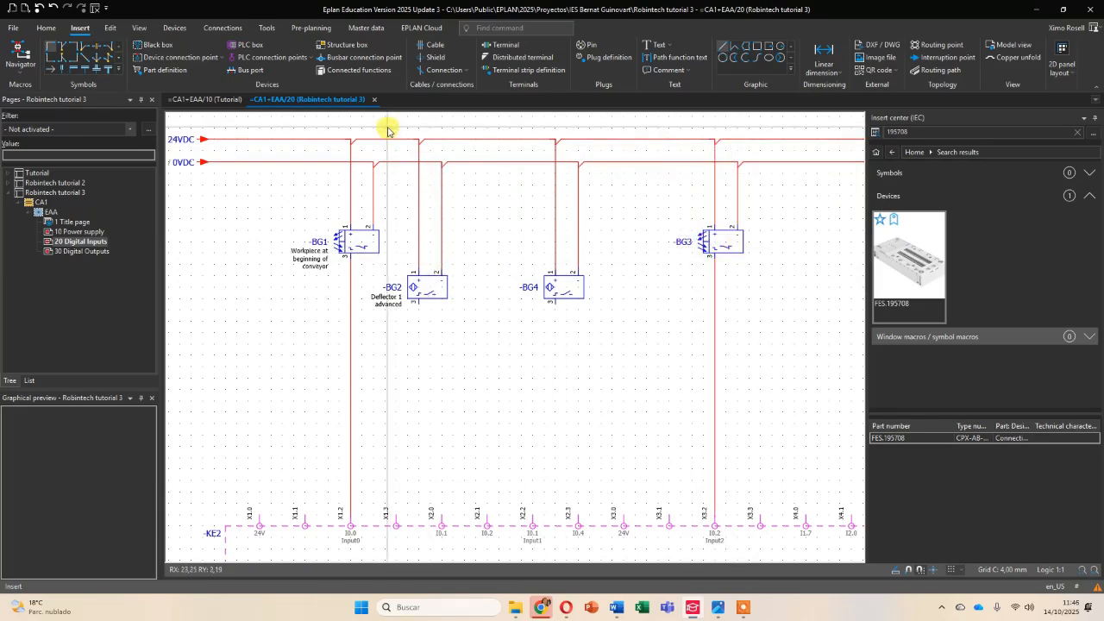
Move sensors -BG2 and -BG4 with their supply branches, aligning -BG2's output with point X2.2 and -BG4's with X3.0.
{"action": "left_click_drag", "start_coordinate": [388, 127], "coordinate": [489, 301]}
{"action": "left_click_drag", "start_coordinate": [525, 126], "coordinate": [603, 345]}
{"action": "left_click_drag", "start_coordinate": [562, 290], "coordinate": [632, 303]}
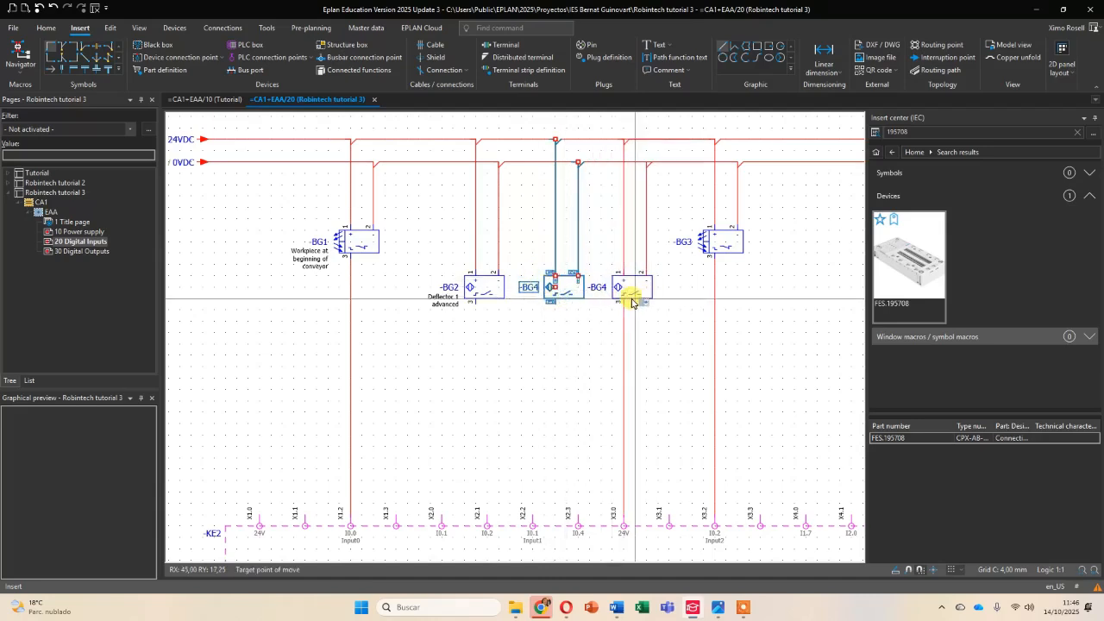
{"action": "left_click", "coordinate": [632, 303]}
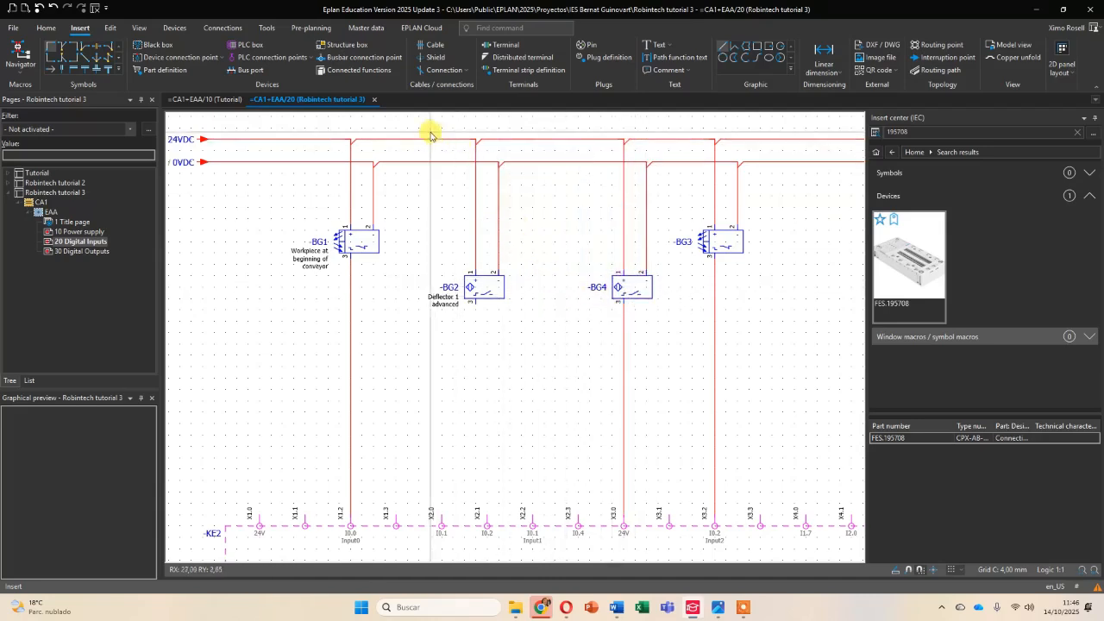
{"action": "left_click_drag", "start_coordinate": [423, 129], "coordinate": [564, 301]}
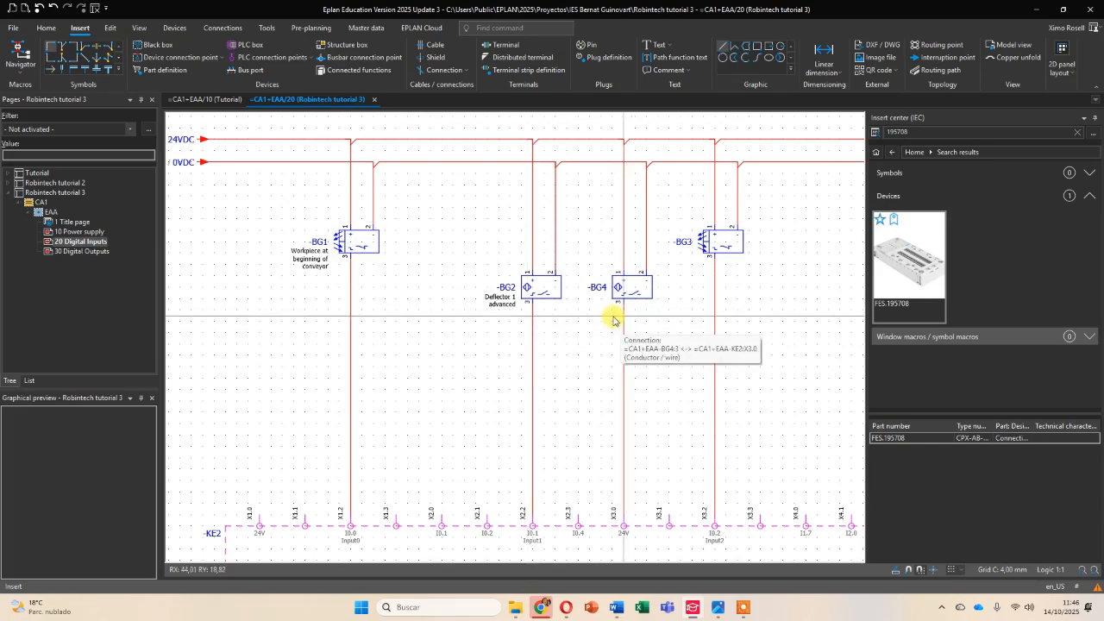
Shorten PLC box -KE2 by moving its right edge inward to just beyond the last connection point.
{"action": "scroll", "coordinate": [566, 378], "scroll_direction": "down", "scroll_amount": 2}
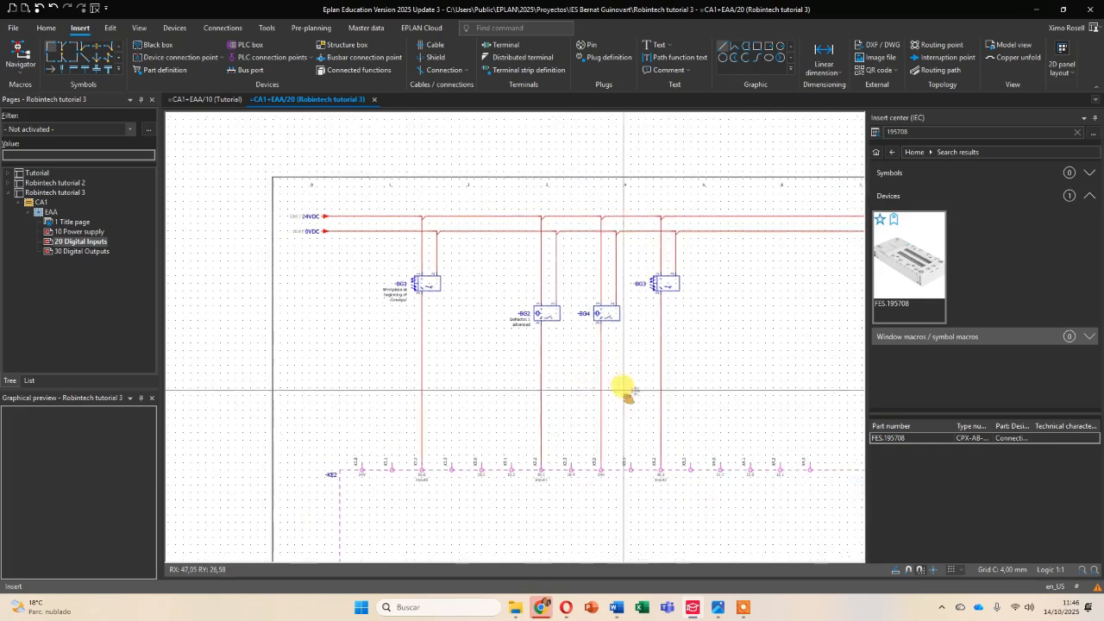
{"action": "middle_click_drag", "start_coordinate": [623, 389], "coordinate": [537, 284]}
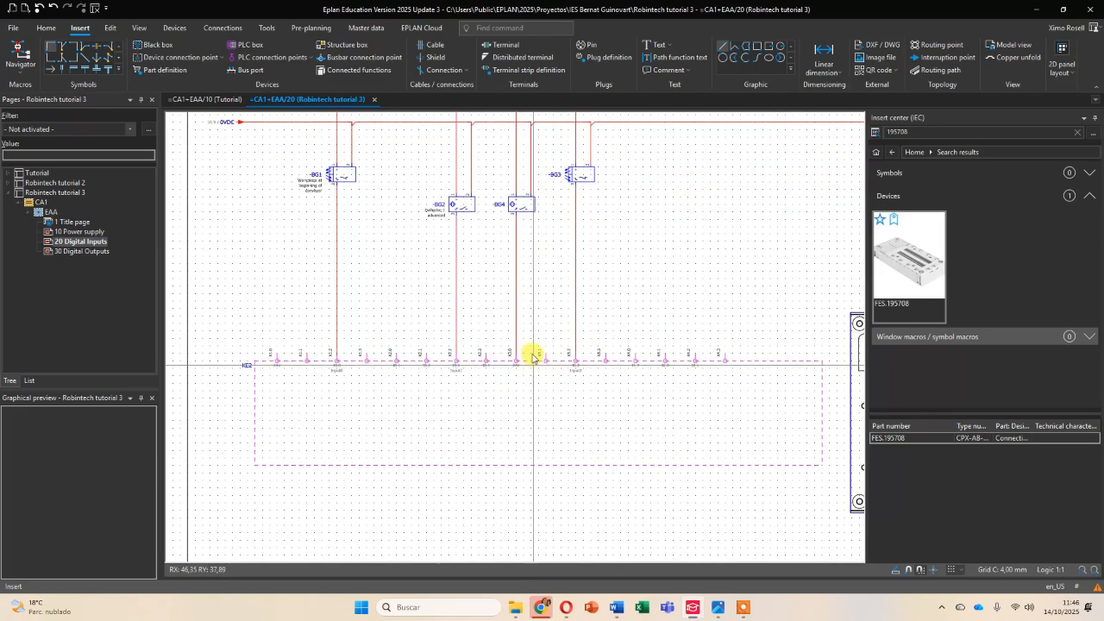
{"action": "scroll", "coordinate": [546, 301], "scroll_direction": "down", "scroll_amount": 1}
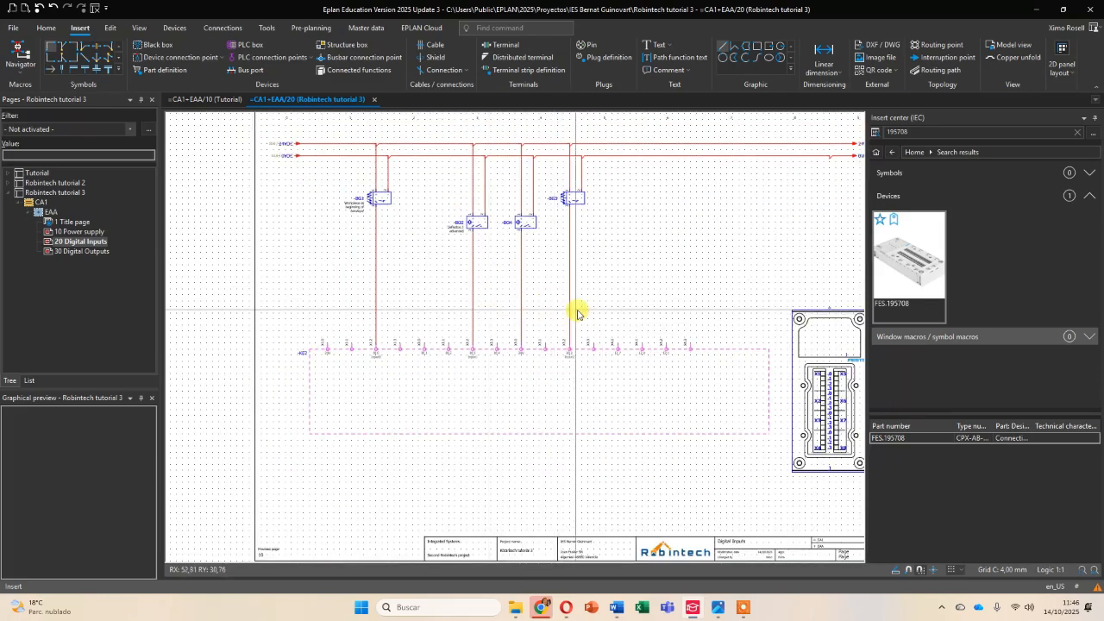
{"action": "middle_click_drag", "start_coordinate": [653, 360], "coordinate": [602, 327]}
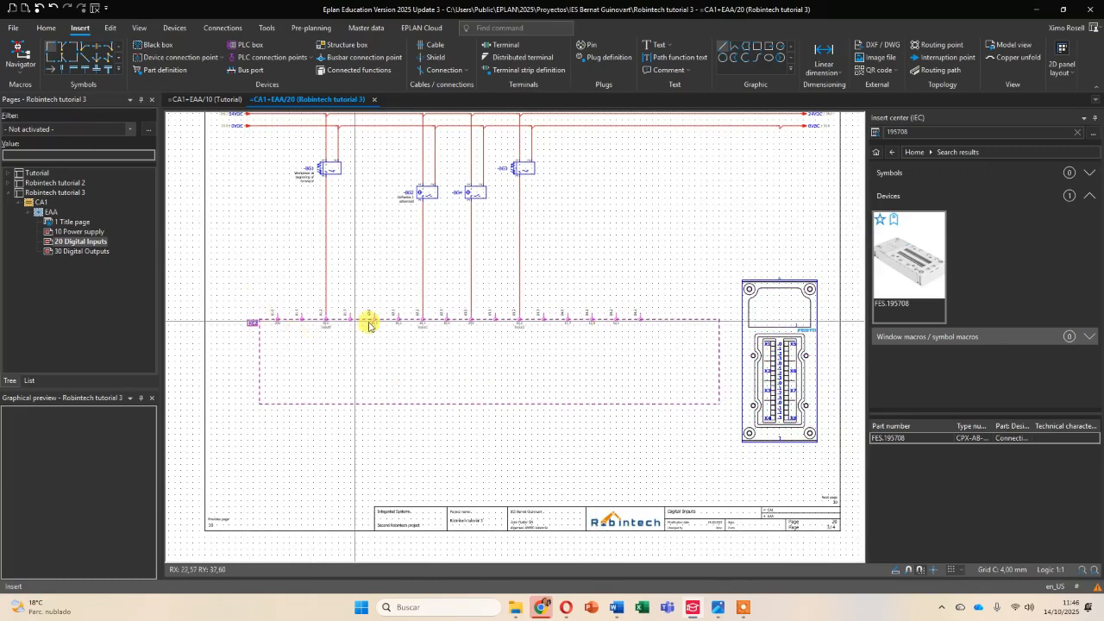
{"action": "left_click", "coordinate": [721, 357]}
{"action": "left_click", "coordinate": [719, 360]}
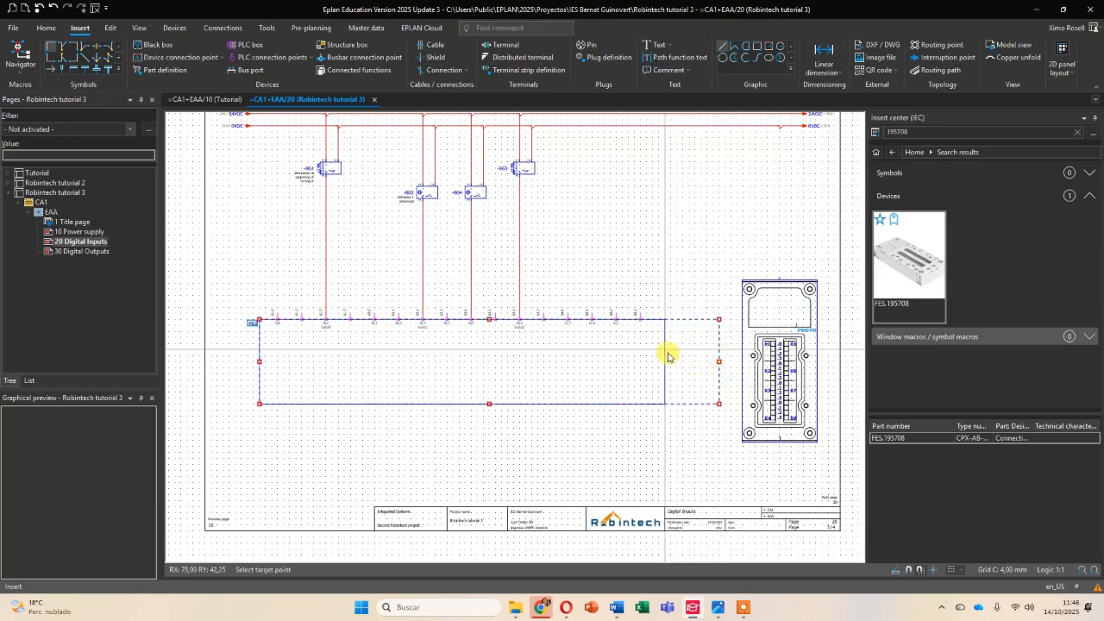
{"action": "left_click", "coordinate": [668, 354]}
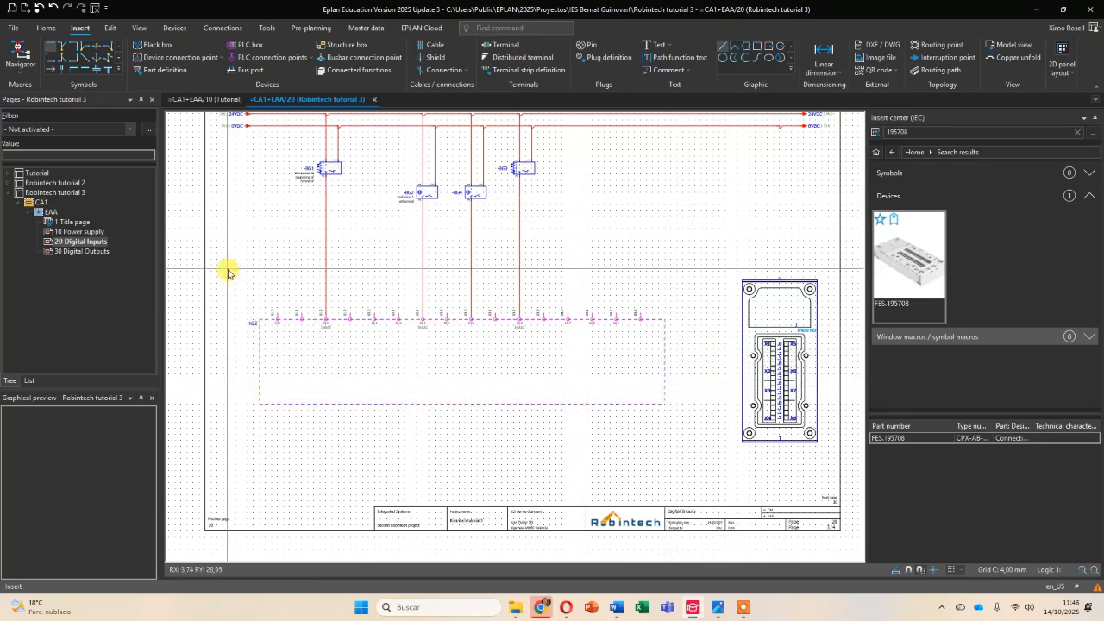
Group PLC box -KE2 together with all of its connection points.
{"action": "left_click_drag", "start_coordinate": [227, 269], "coordinate": [698, 434]}
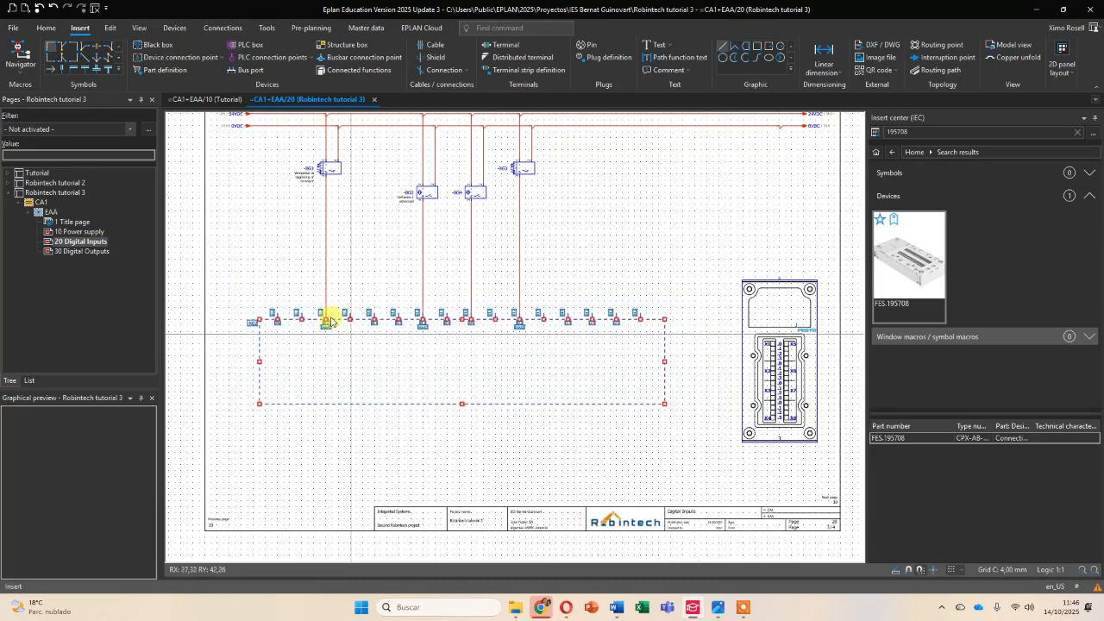
{"action": "left_click", "coordinate": [110, 28]}
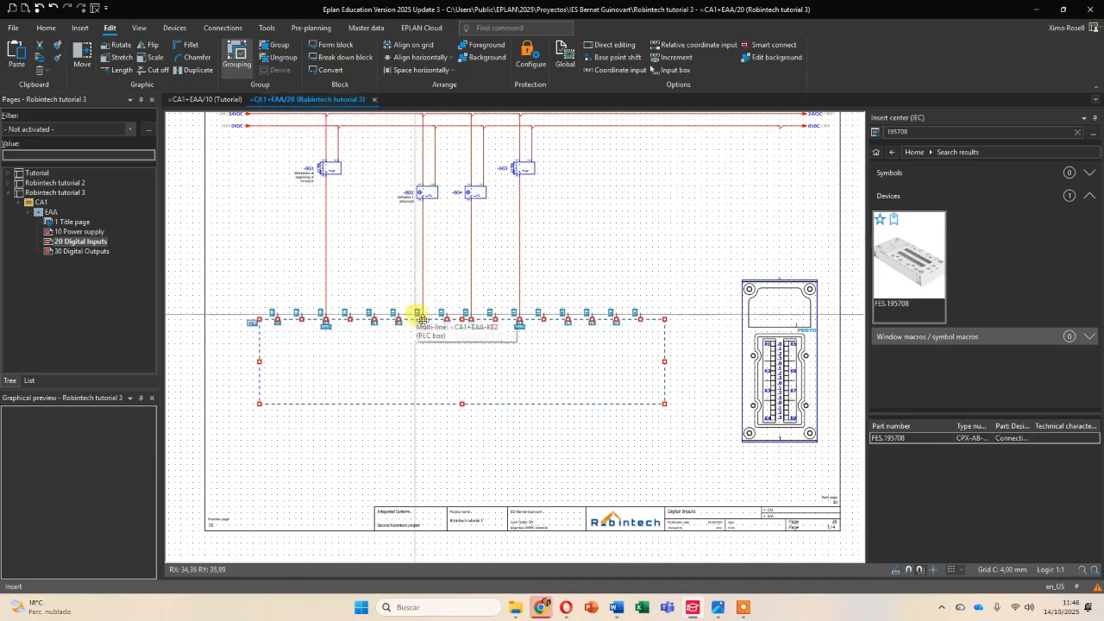
{"action": "scroll", "coordinate": [419, 316], "scroll_direction": "up", "scroll_amount": 5}
{"action": "left_click", "coordinate": [468, 308]}
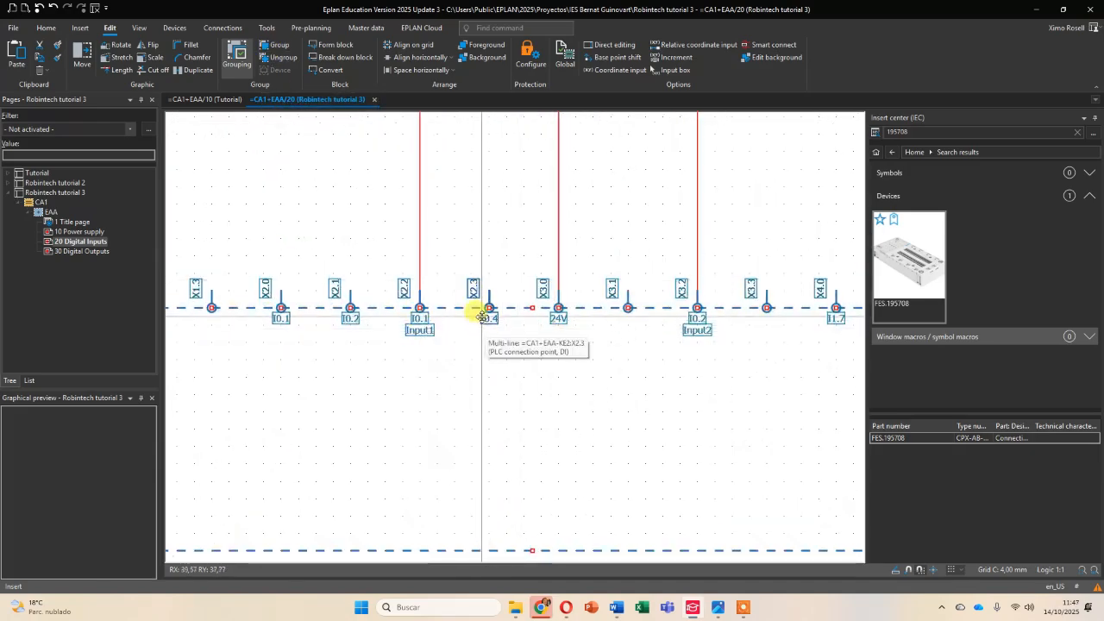
{"action": "scroll", "coordinate": [432, 247], "scroll_direction": "down", "scroll_amount": 3}
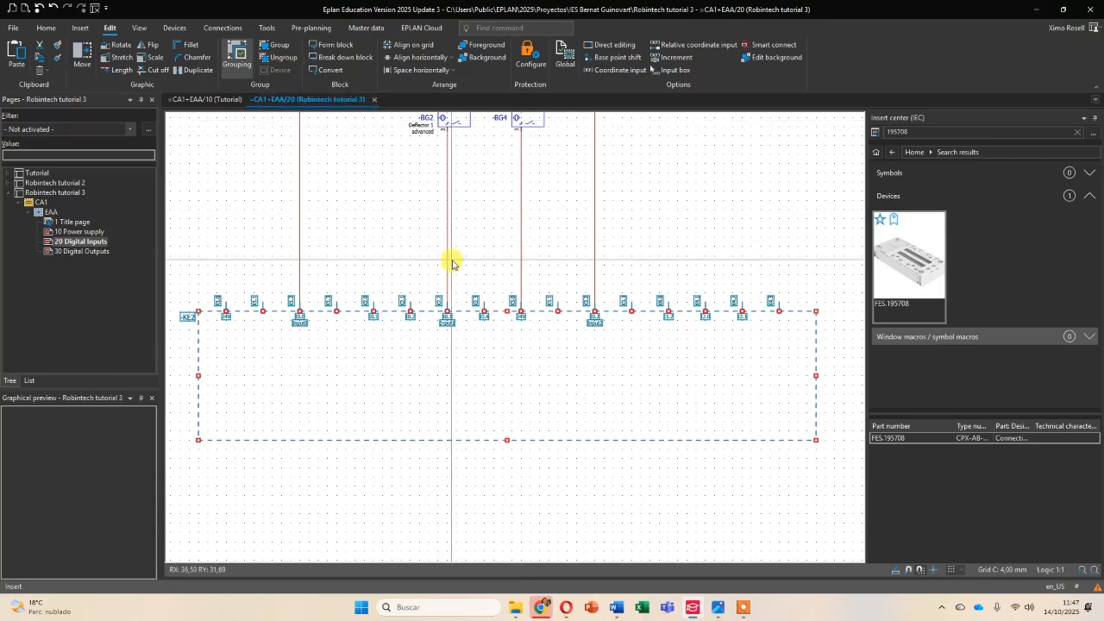
{"action": "scroll", "coordinate": [451, 257], "scroll_direction": "down", "scroll_amount": 2}
{"action": "middle_click_drag", "start_coordinate": [573, 322], "coordinate": [558, 375]}
{"action": "scroll", "coordinate": [557, 353], "scroll_direction": "down", "scroll_amount": 1}
{"action": "scroll", "coordinate": [561, 353], "scroll_direction": "up", "scroll_amount": 1}
{"action": "scroll", "coordinate": [574, 367], "scroll_direction": "down", "scroll_amount": 1}
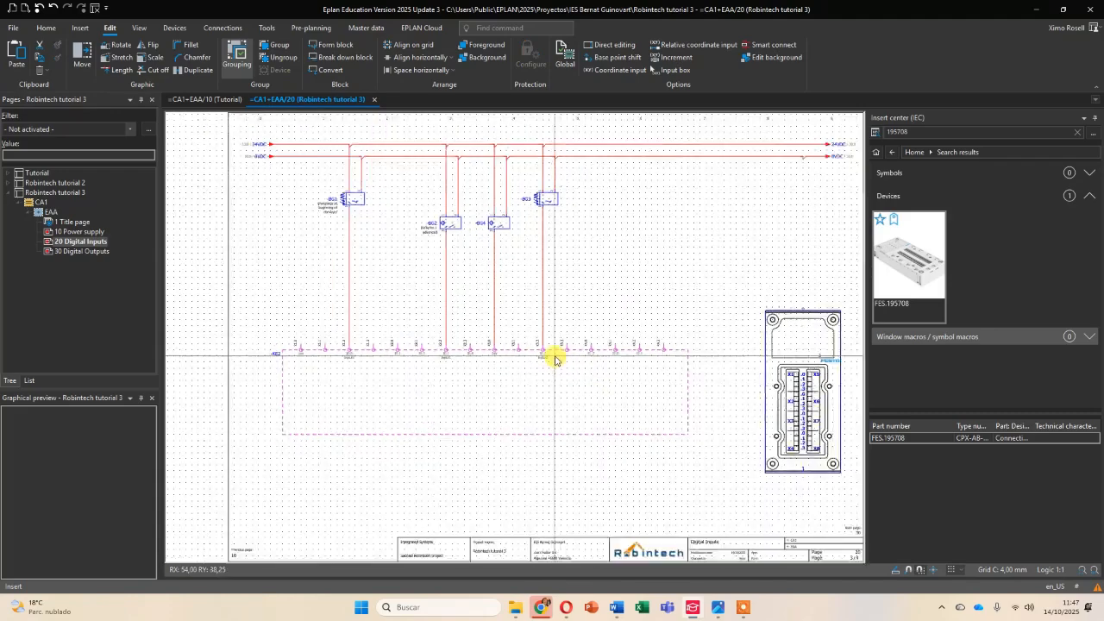
Look over the Digital Outputs and Power supply pages and return to the Digital Inputs page.
{"action": "left_click", "coordinate": [80, 253]}
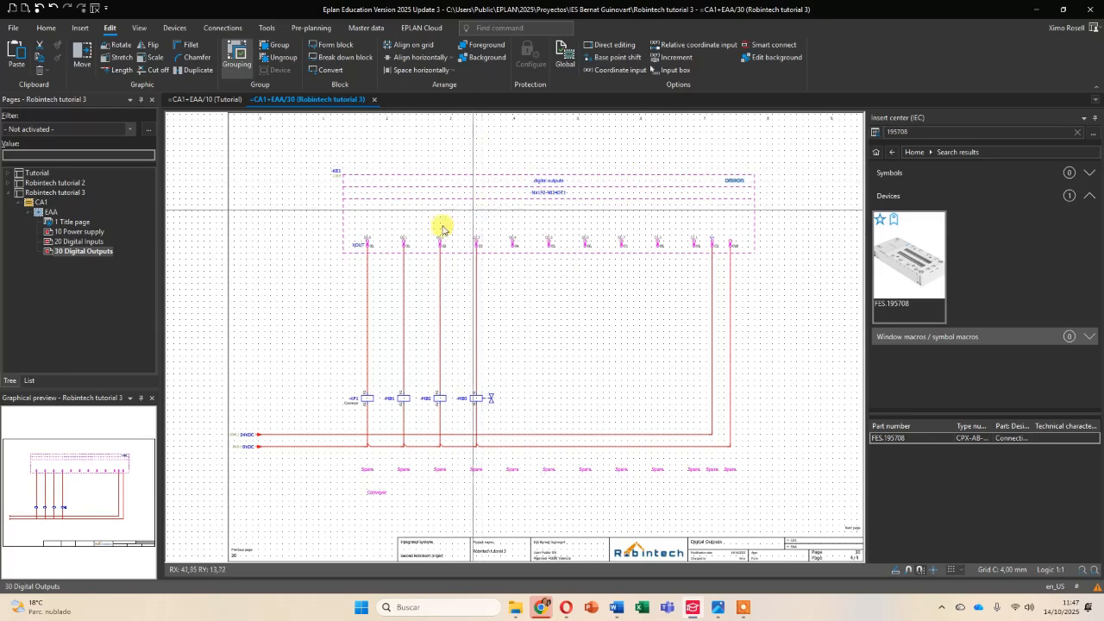
{"action": "left_click", "coordinate": [90, 241]}
{"action": "left_click", "coordinate": [77, 231]}
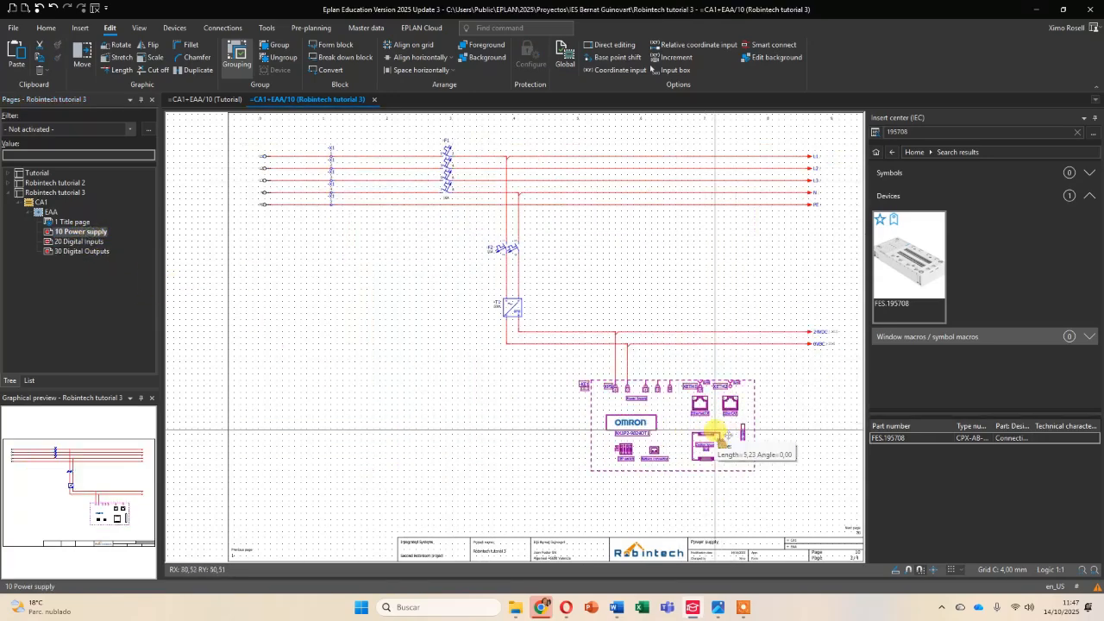
{"action": "middle_click_drag", "start_coordinate": [717, 431], "coordinate": [601, 430]}
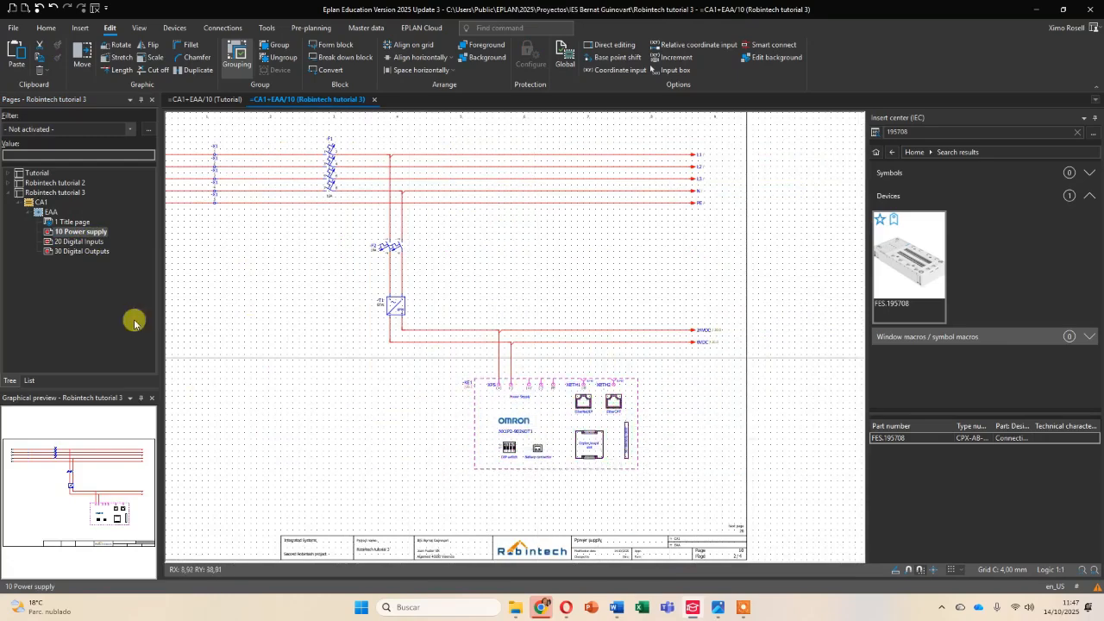
{"action": "left_click", "coordinate": [77, 242]}
{"action": "scroll", "coordinate": [547, 370], "scroll_direction": "down", "scroll_amount": 2}
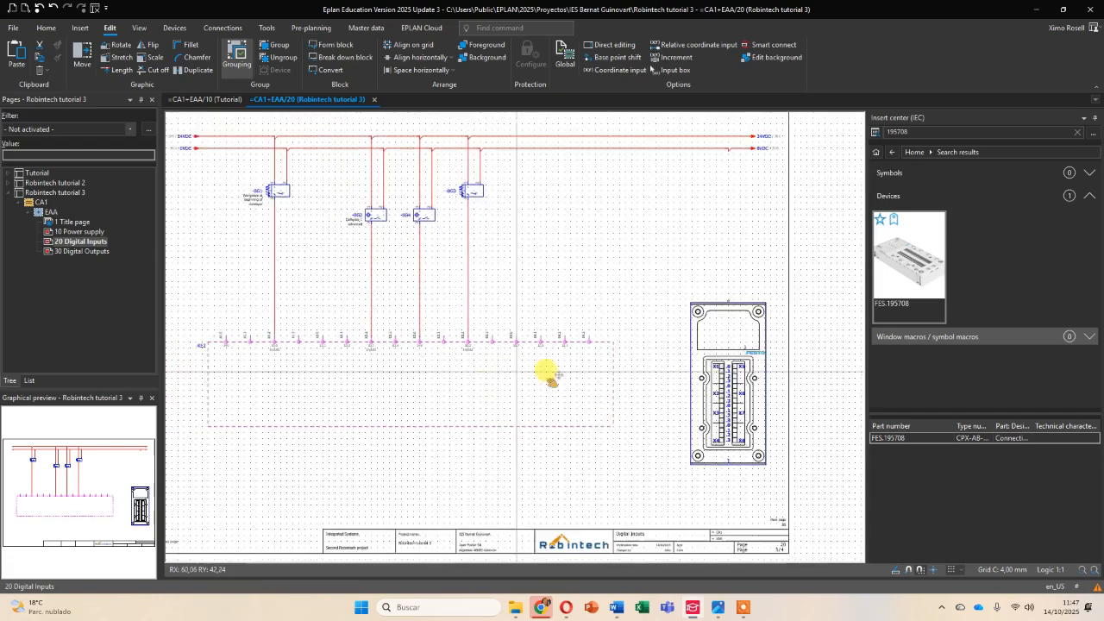
{"action": "middle_click_drag", "start_coordinate": [585, 383], "coordinate": [586, 385]}
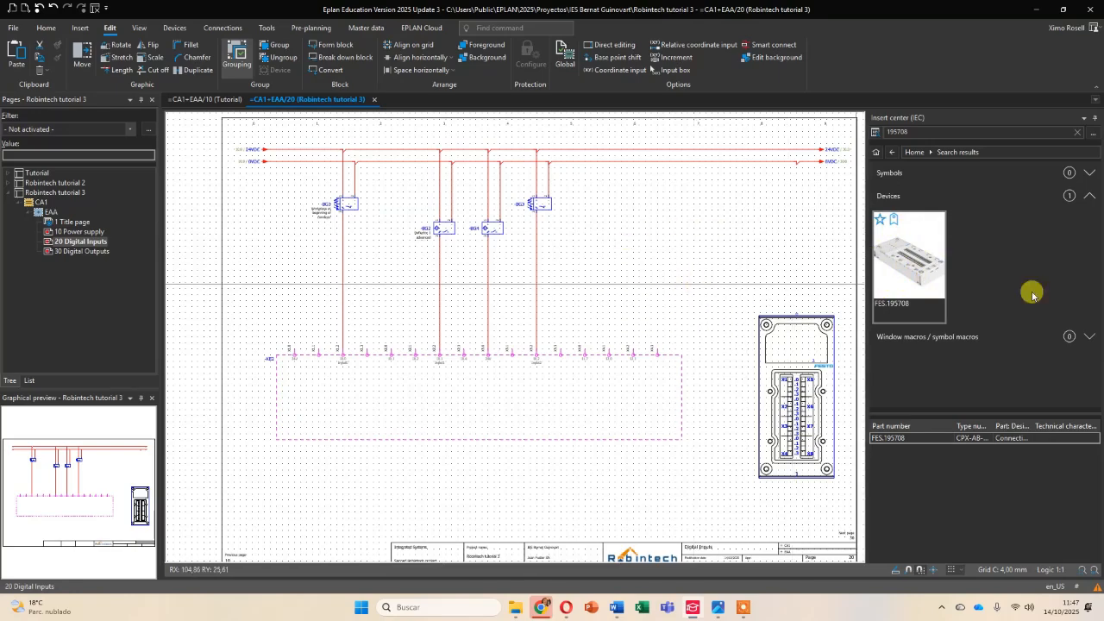
Start inserting an image file and browse to the Usuarios\Acceso público folder on drive C:.
{"action": "left_click", "coordinate": [830, 343]}
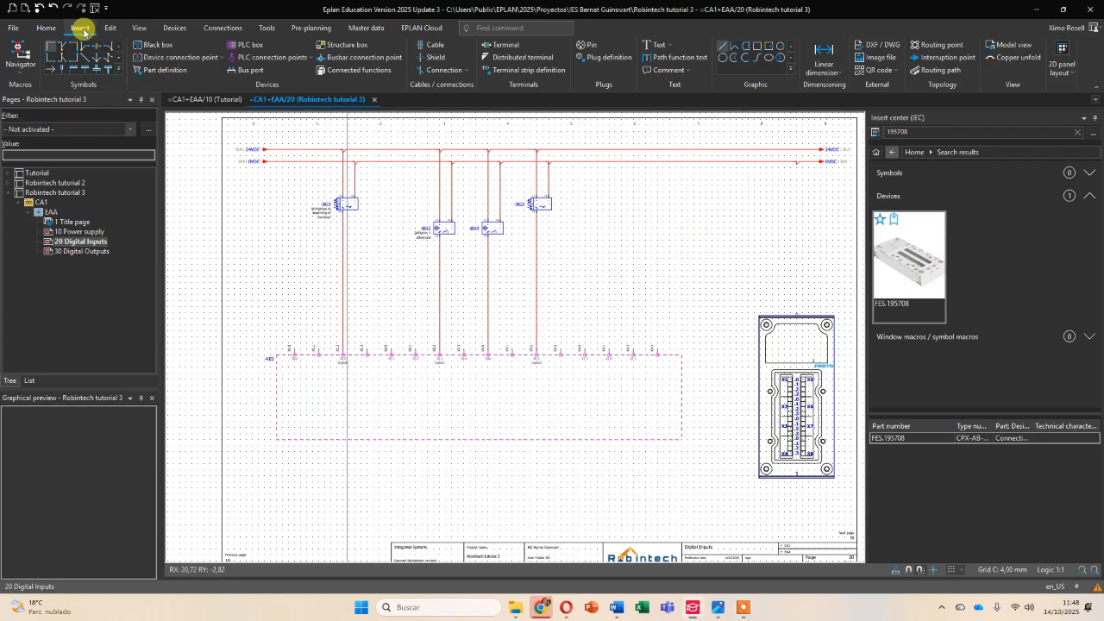
{"action": "left_click", "coordinate": [878, 58]}
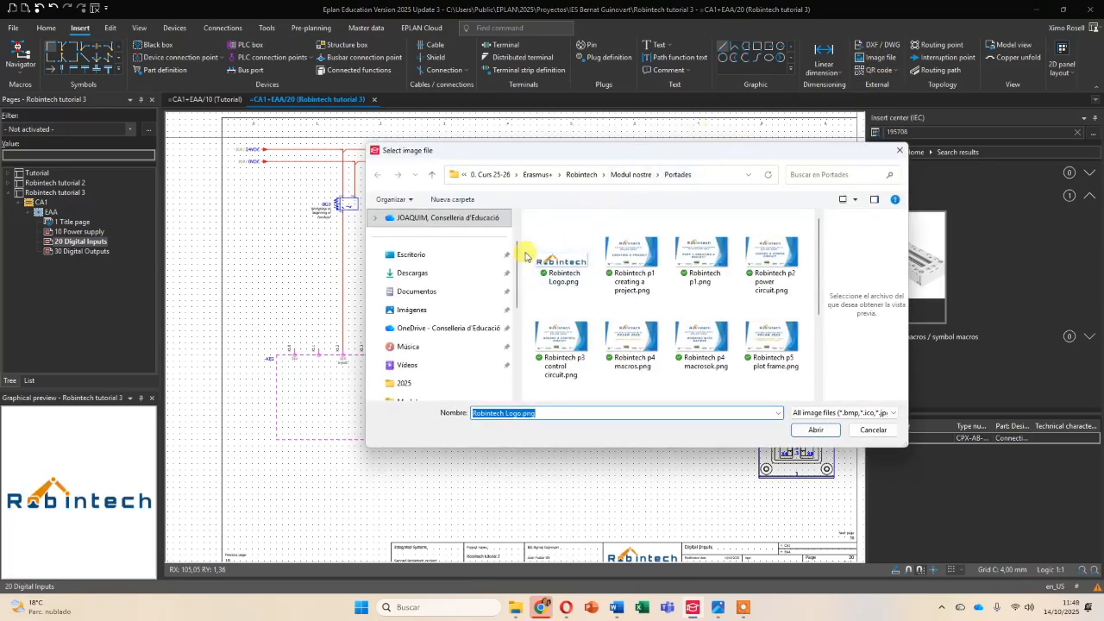
{"action": "left_click_drag", "start_coordinate": [517, 273], "coordinate": [517, 355]}
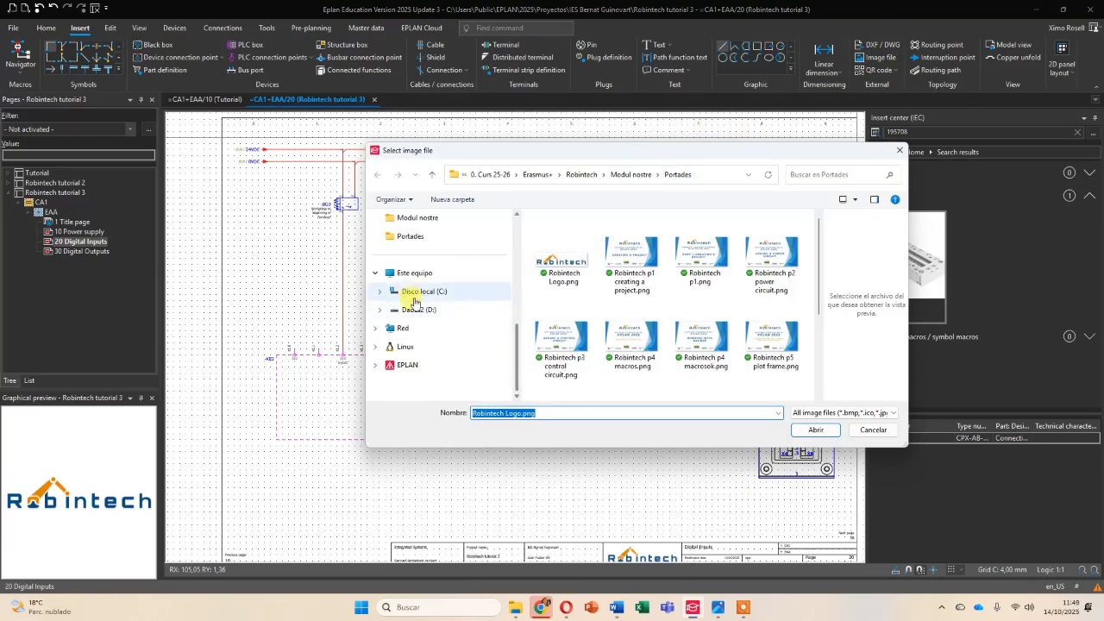
{"action": "left_click", "coordinate": [425, 294]}
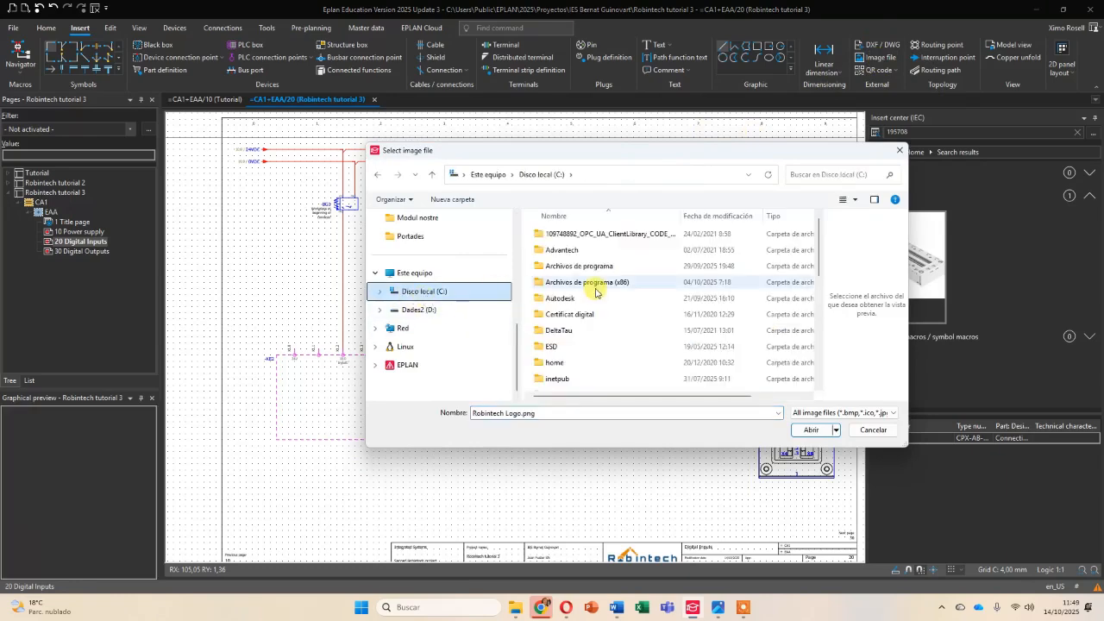
{"action": "scroll", "coordinate": [595, 291], "scroll_direction": "down", "scroll_amount": 6}
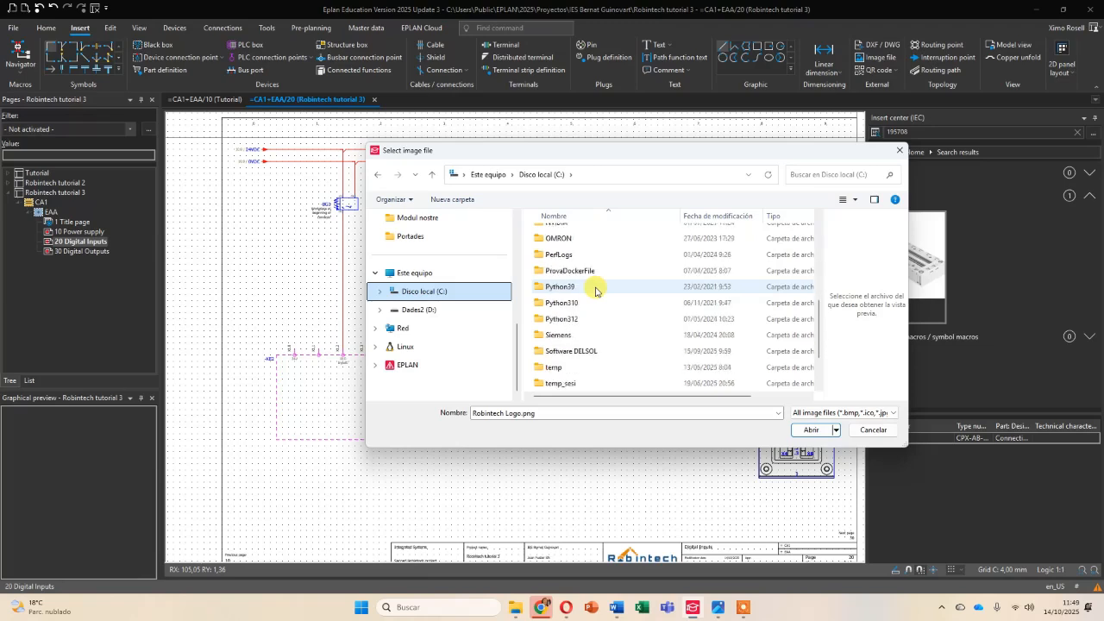
{"action": "scroll", "coordinate": [595, 292], "scroll_direction": "up", "scroll_amount": 2}
{"action": "scroll", "coordinate": [595, 292], "scroll_direction": "down", "scroll_amount": 4}
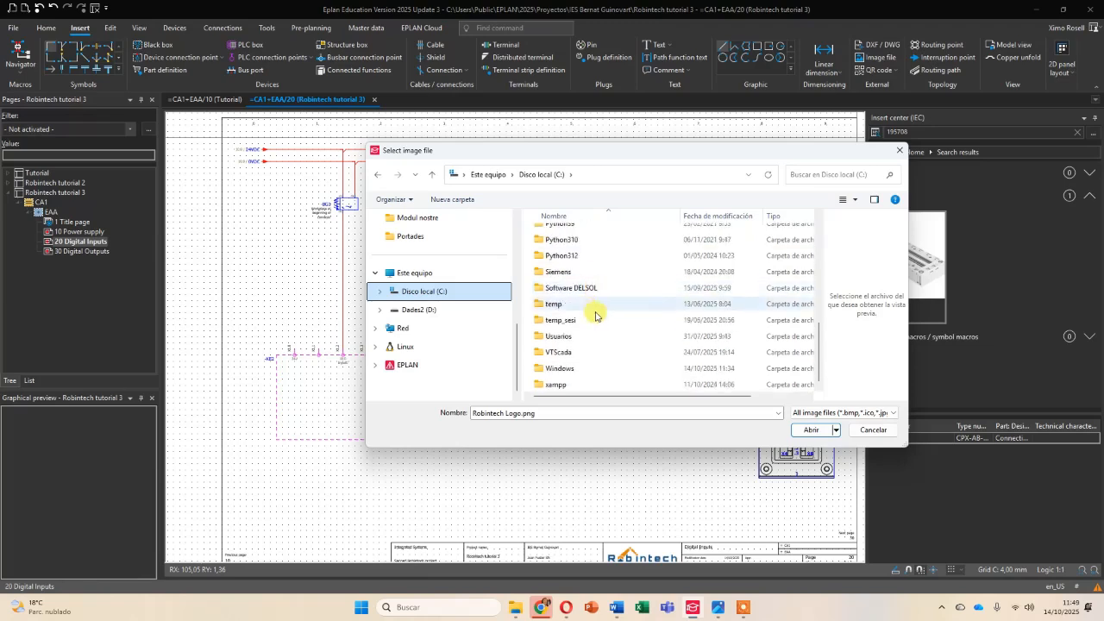
{"action": "double_click", "coordinate": [557, 336]}
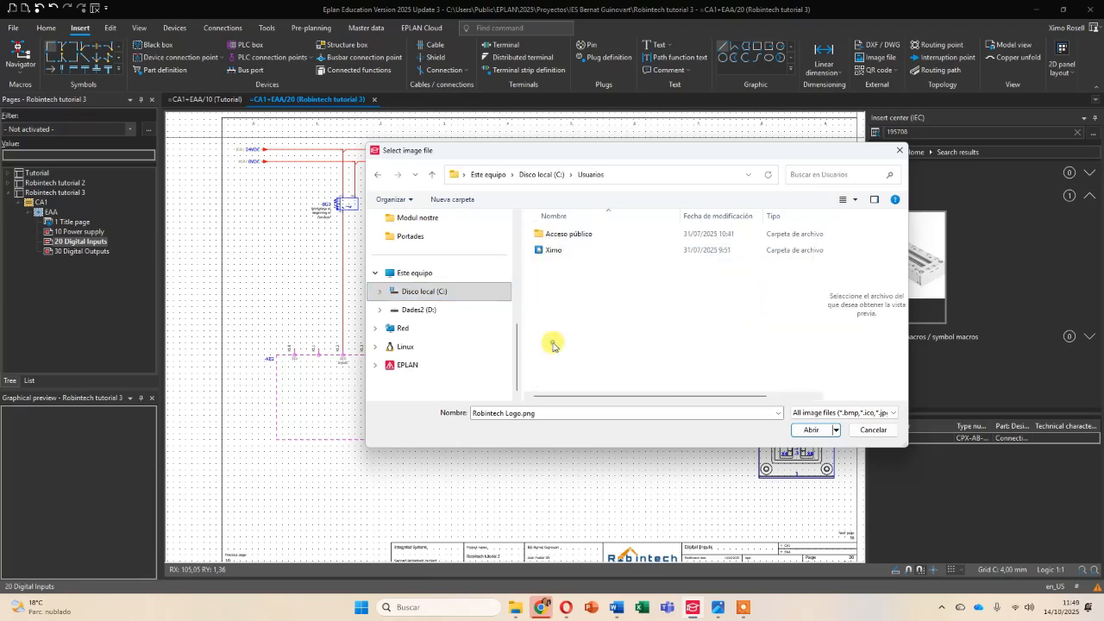
{"action": "double_click", "coordinate": [567, 234]}
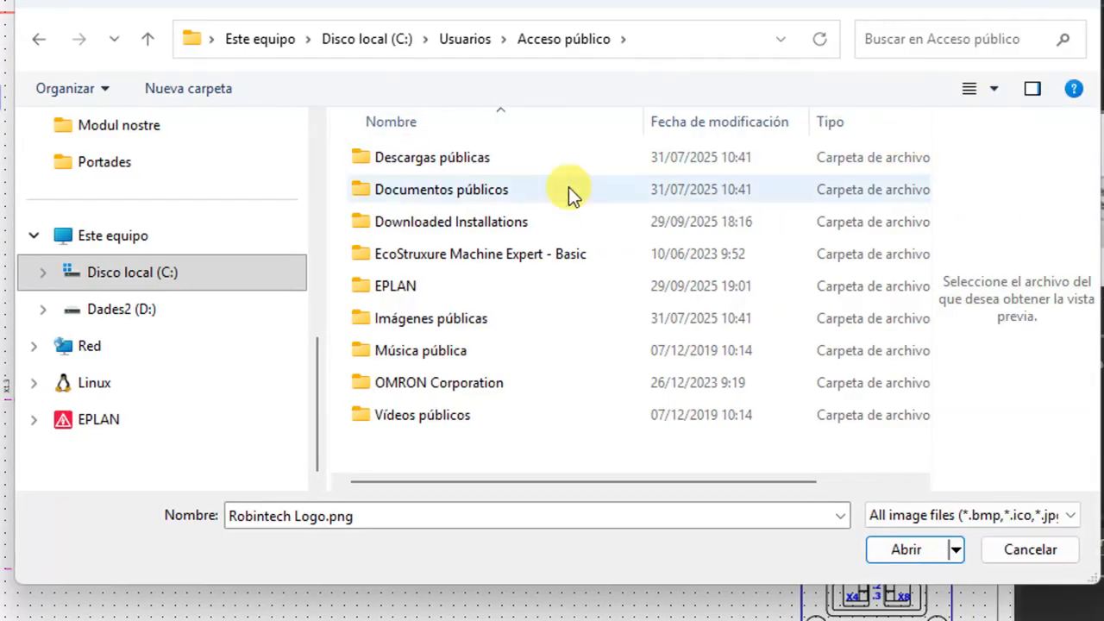
Open the image folder EPLAN\2025\Imágenes\IES Bernat Guinovart 25\FESTO for the image selection.
{"action": "double_click", "coordinate": [401, 284]}
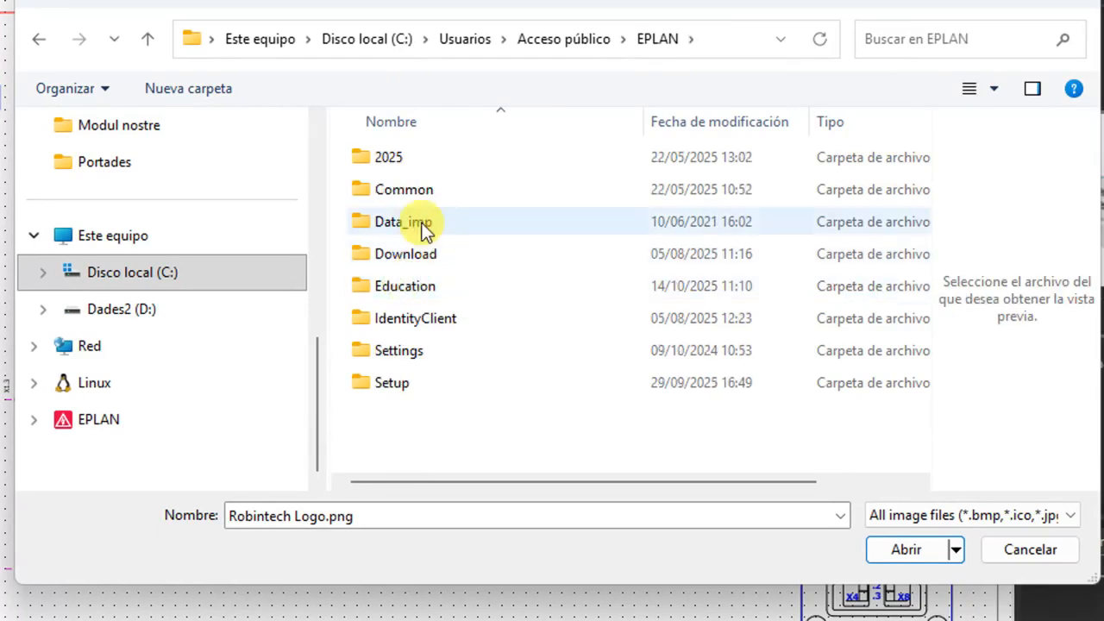
{"action": "double_click", "coordinate": [395, 163]}
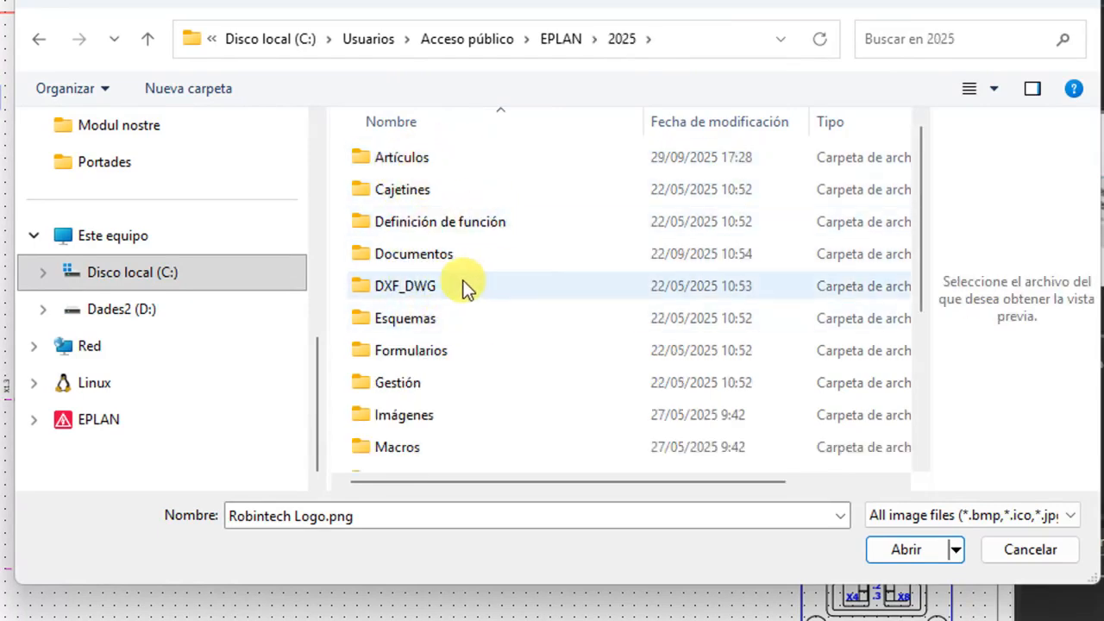
{"action": "left_click", "coordinate": [420, 416]}
{"action": "double_click", "coordinate": [424, 414]}
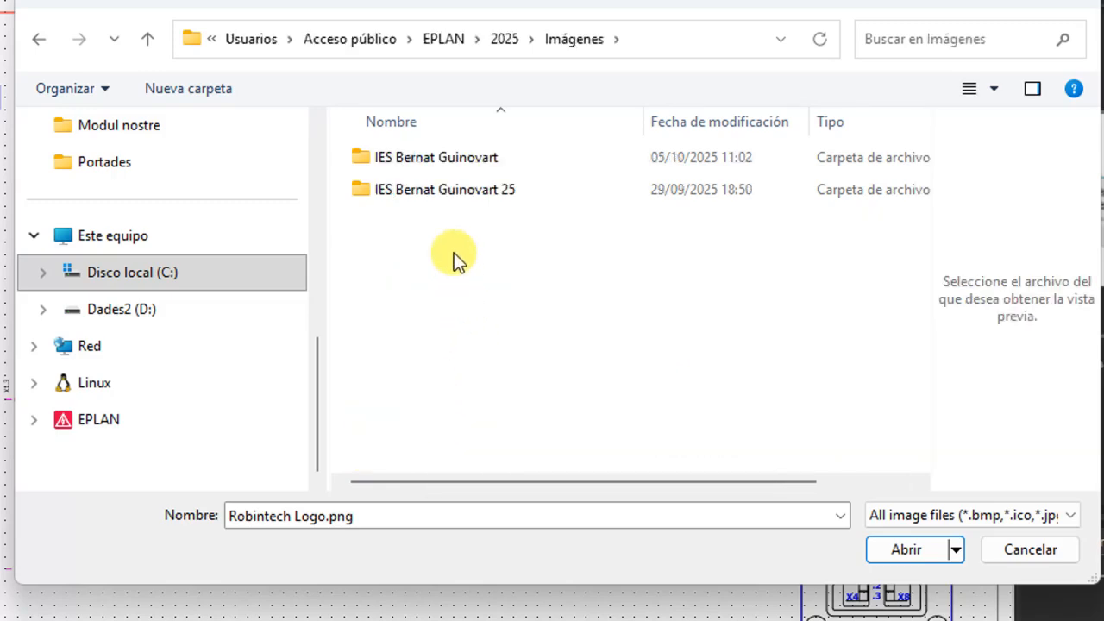
{"action": "double_click", "coordinate": [443, 192]}
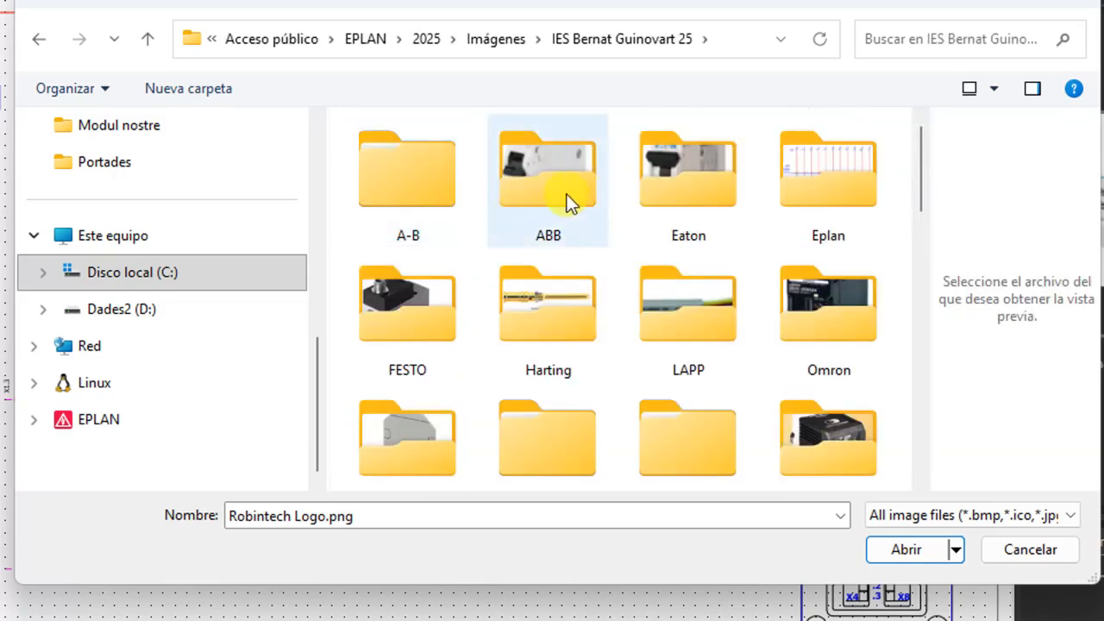
{"action": "scroll", "coordinate": [653, 220], "scroll_direction": "down", "scroll_amount": 1}
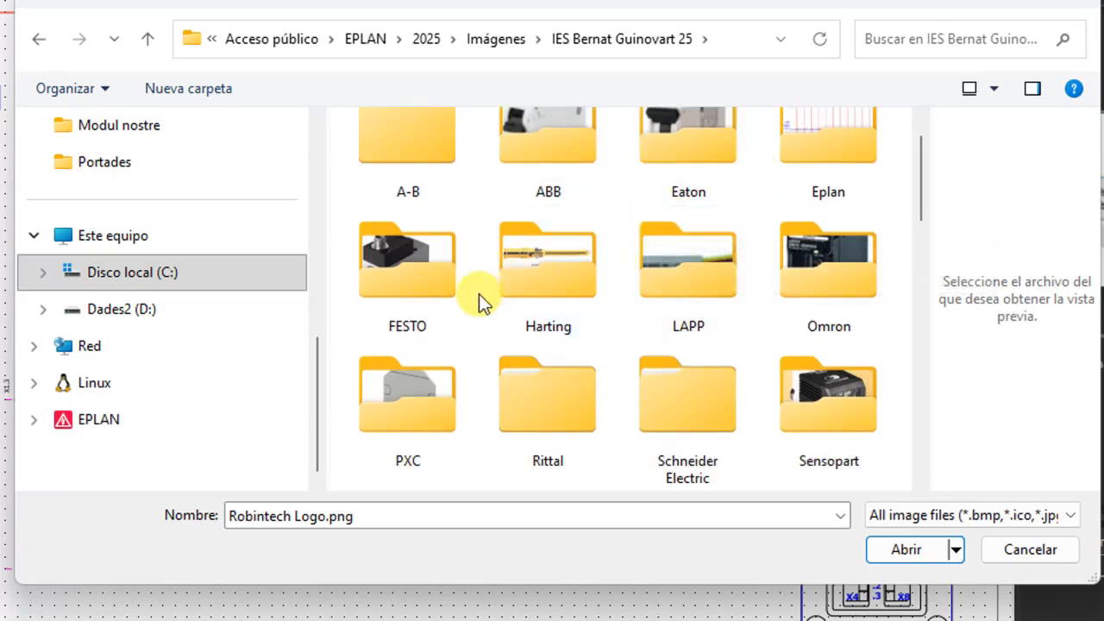
{"action": "double_click", "coordinate": [413, 276]}
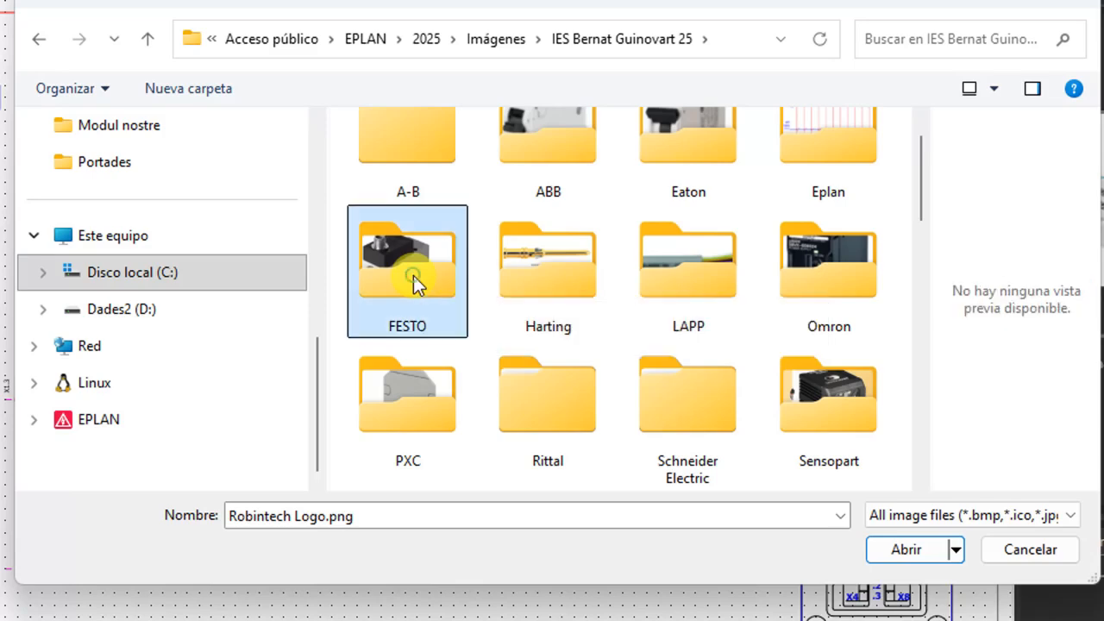
Choose the image 8104u_1.jpg and copy it into the project directory, keeping the overwrite prompt.
{"action": "scroll", "coordinate": [606, 267], "scroll_direction": "down", "scroll_amount": 3}
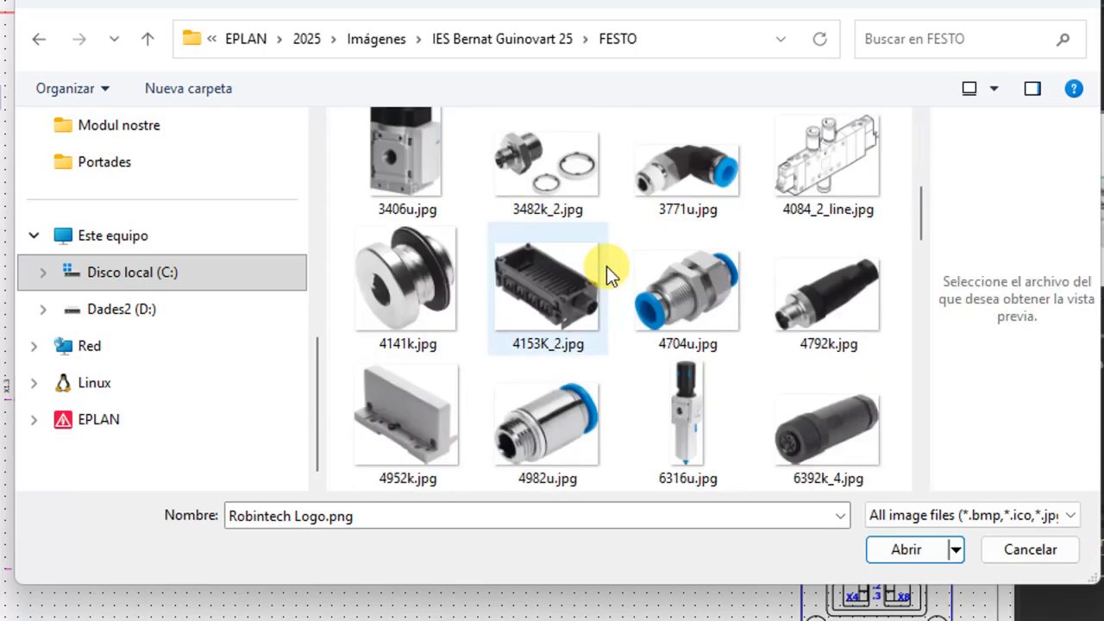
{"action": "scroll", "coordinate": [610, 269], "scroll_direction": "down", "scroll_amount": 1}
{"action": "scroll", "coordinate": [610, 267], "scroll_direction": "down", "scroll_amount": 2}
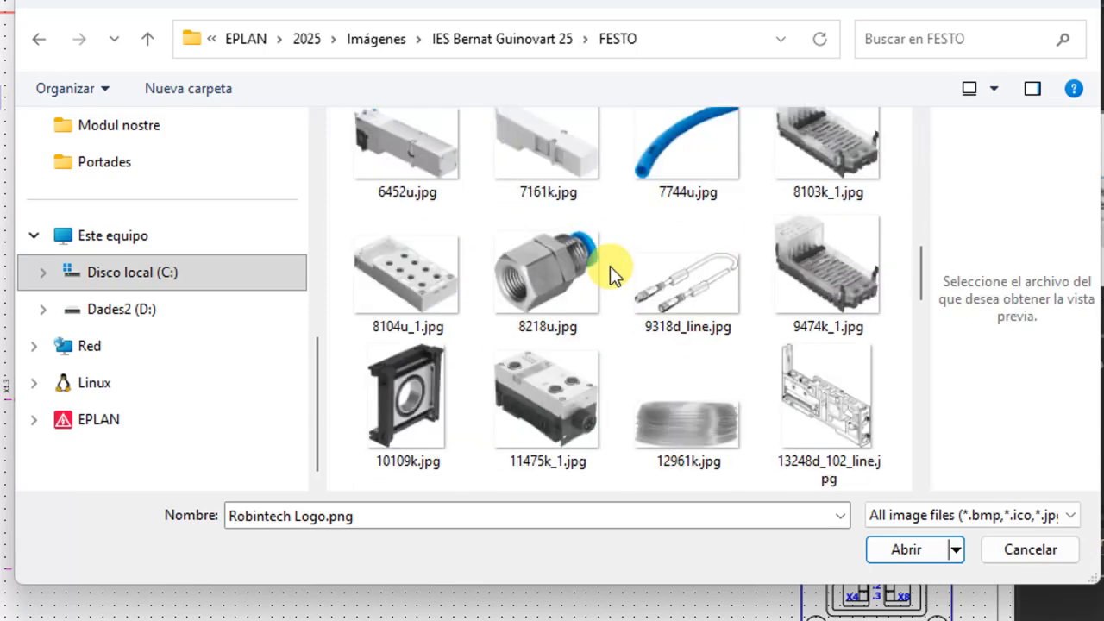
{"action": "left_click", "coordinate": [415, 281]}
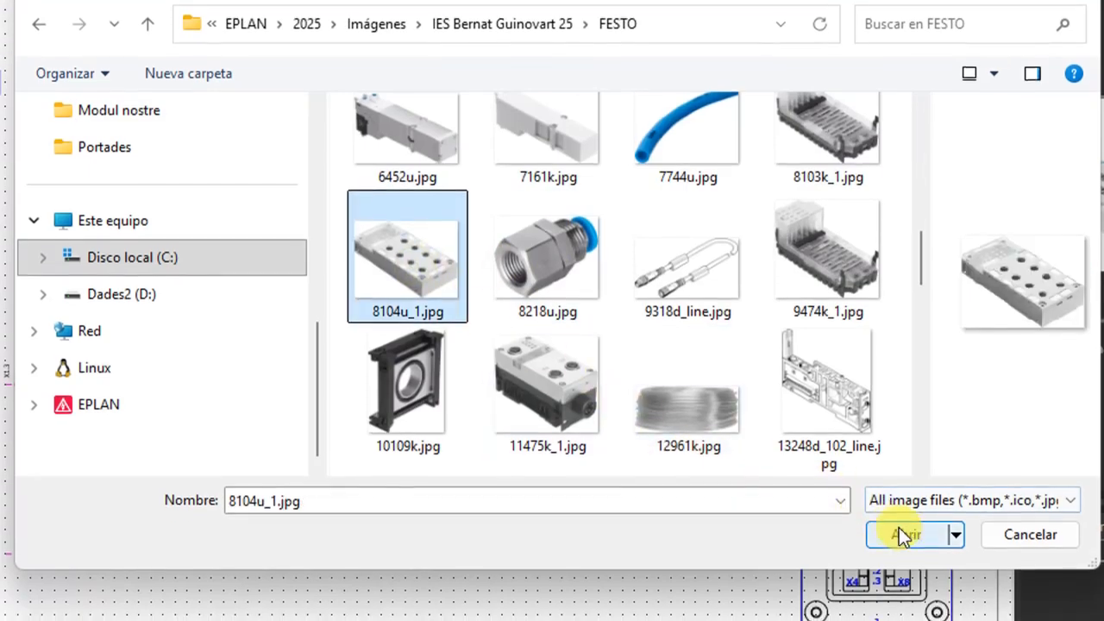
{"action": "left_click", "coordinate": [904, 547]}
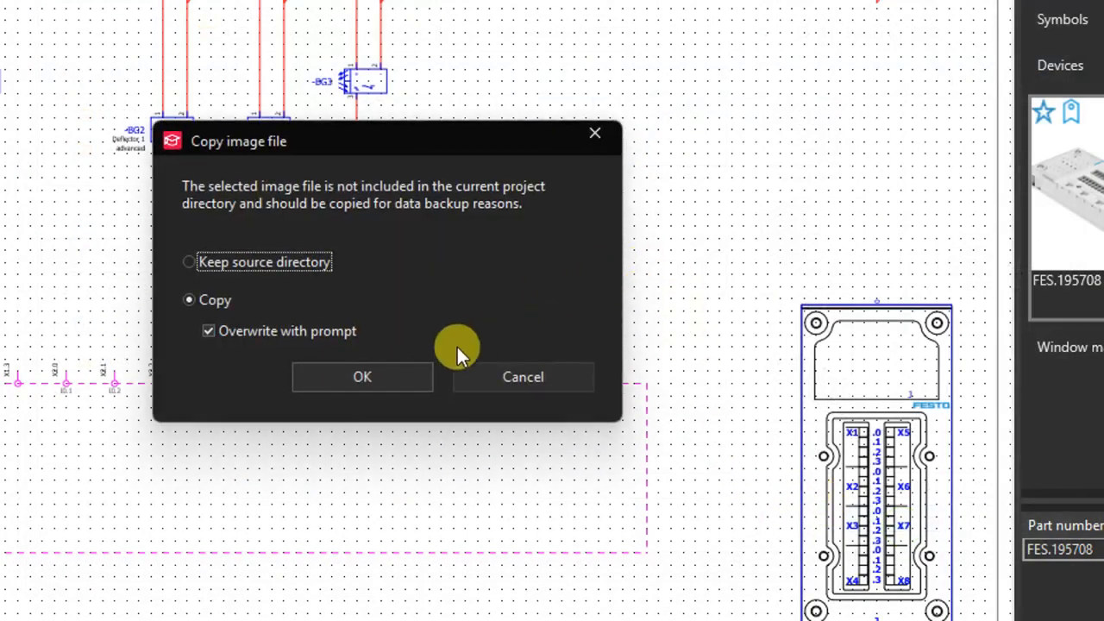
{"action": "left_click", "coordinate": [326, 373]}
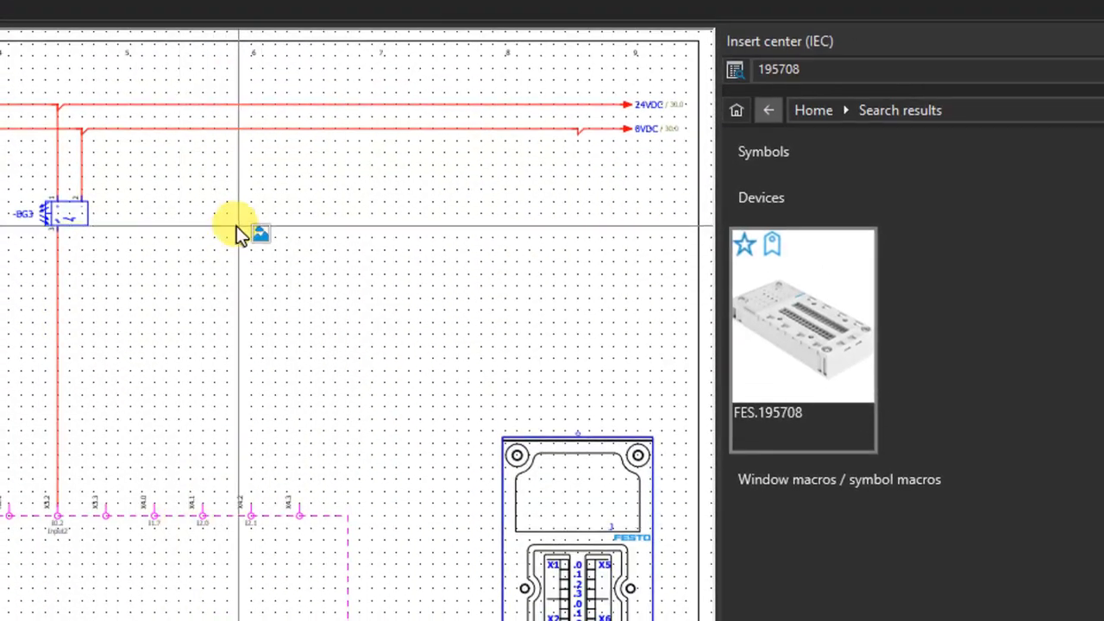
Place the module image at 72 × 54 between sensor -BG3 and the page edge, and shift it above the Festo connection block graphic.
{"action": "left_click", "coordinate": [329, 228]}
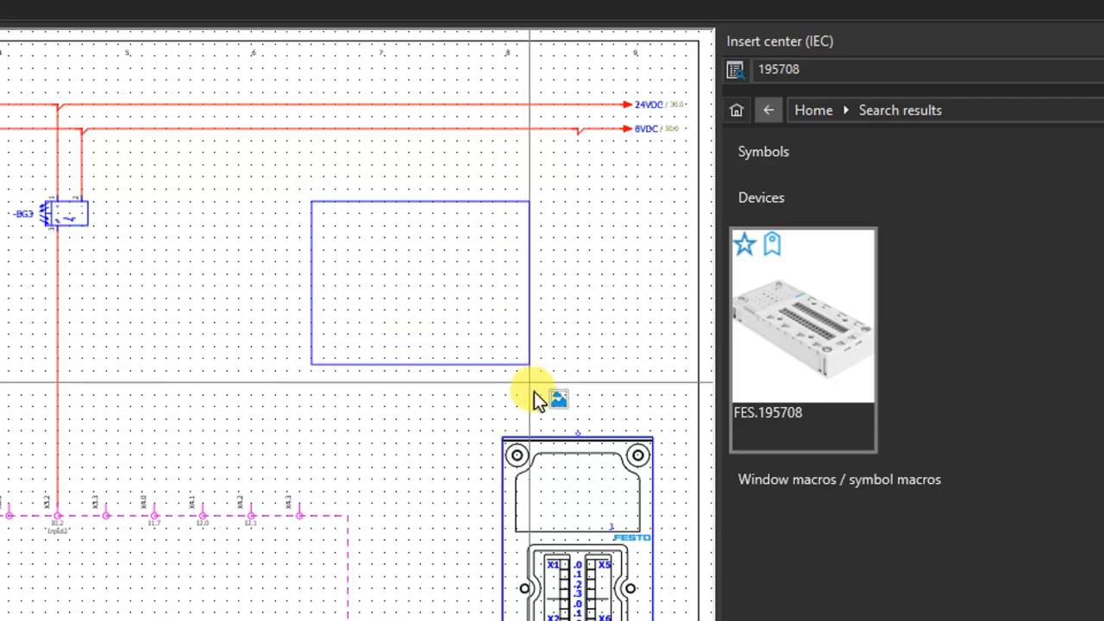
{"action": "left_click", "coordinate": [536, 397]}
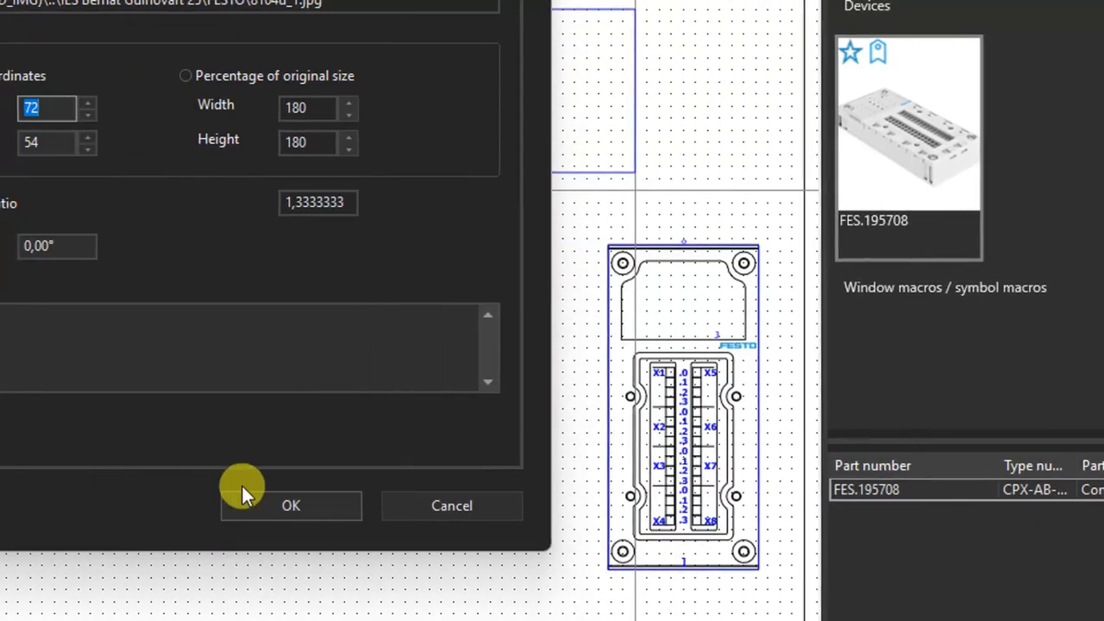
{"action": "left_click", "coordinate": [281, 502]}
{"action": "left_click_drag", "start_coordinate": [561, 111], "coordinate": [671, 108]}
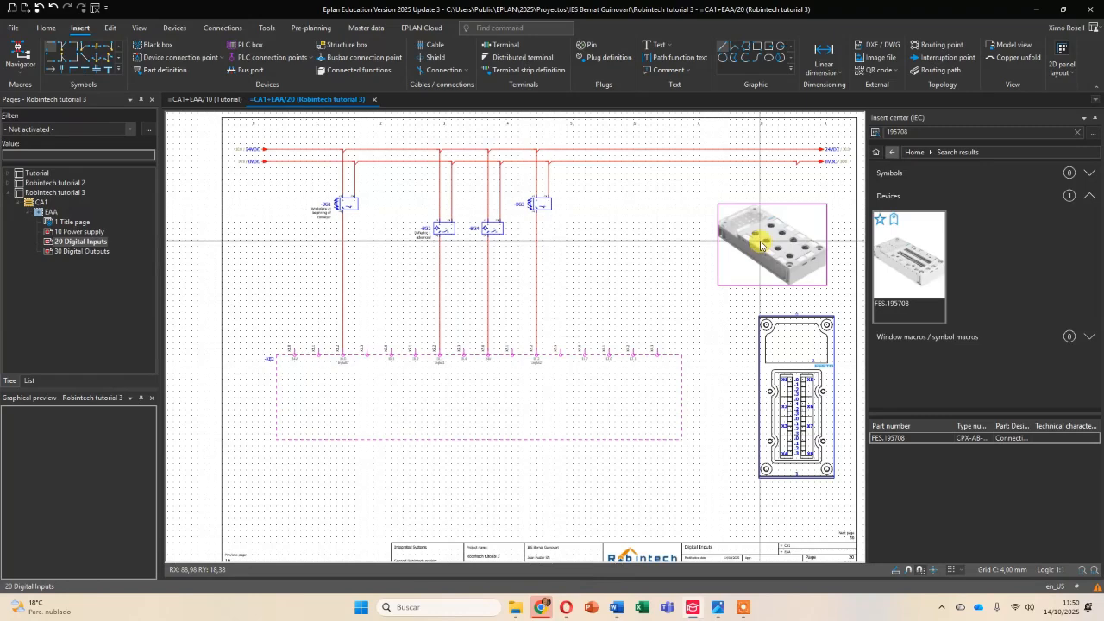
{"action": "left_click", "coordinate": [845, 296]}
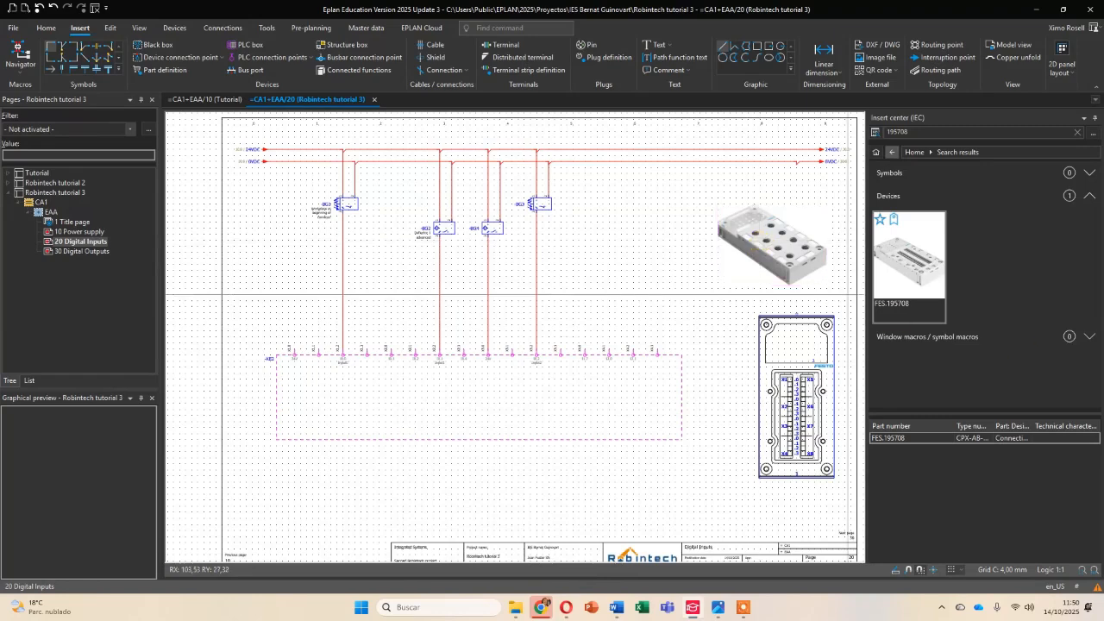